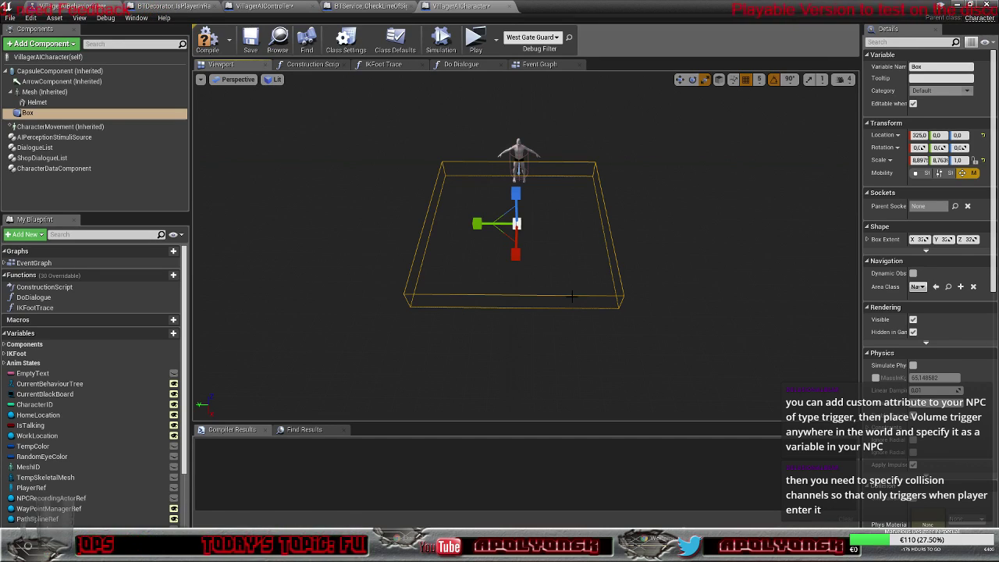
Step: Delete the Box component from the VillagerAICharacter blueprint, compile it and return to the level
key("Delete")
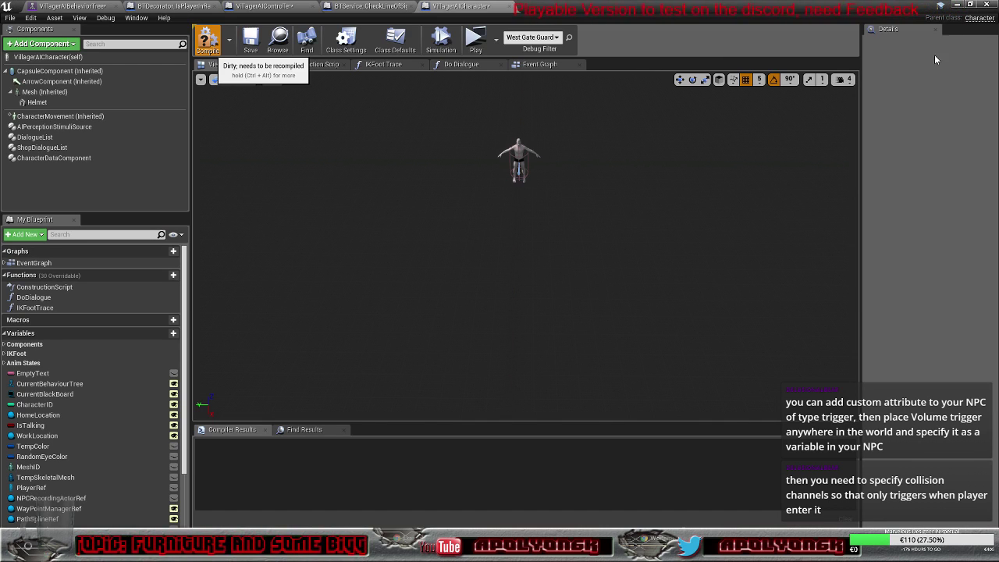
left_click(958, 4)
Step: Set the play mode to Simulate and start simulating the town level
right_click_drag(562, 195, 542, 233)
key("s")
key("w")
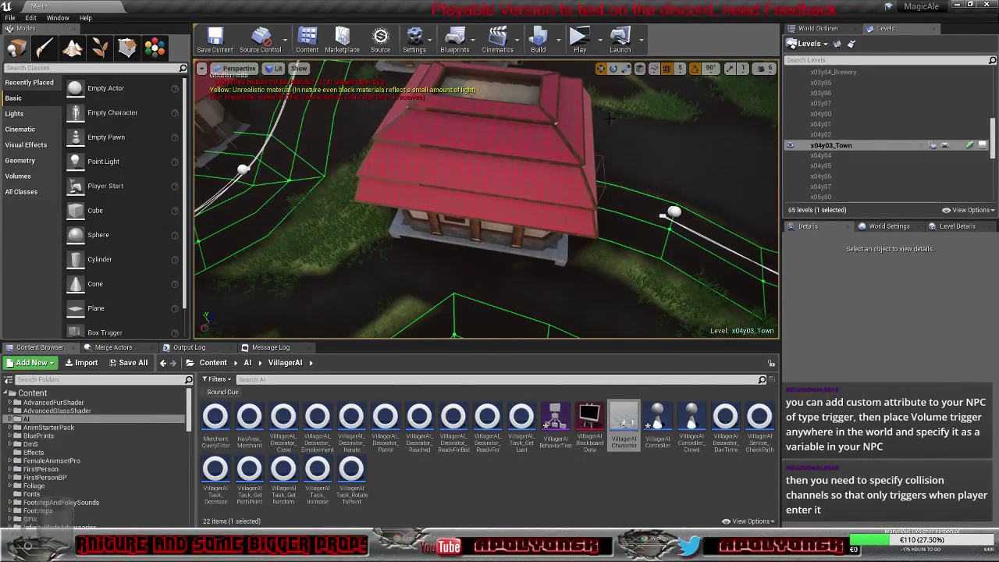
left_click(299, 68)
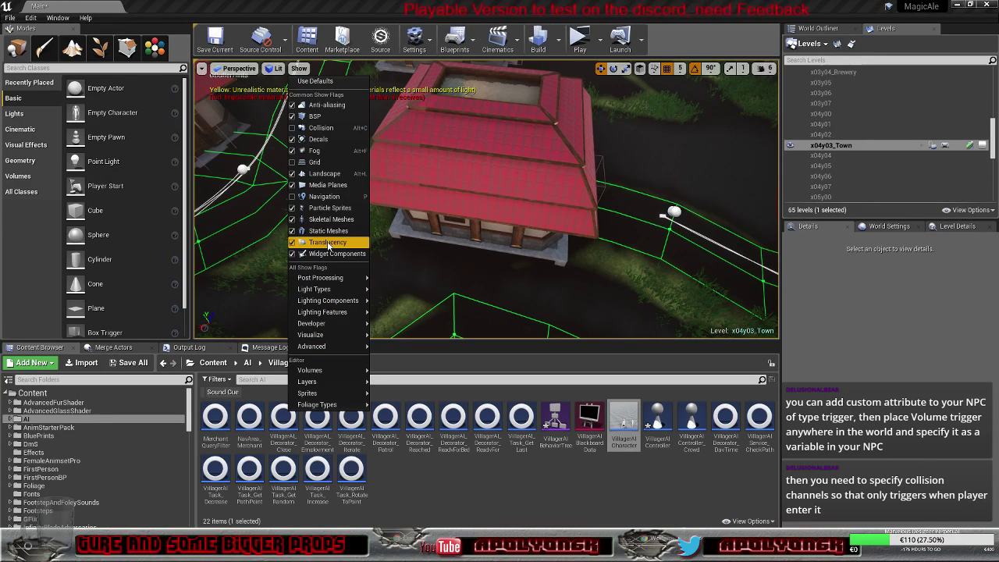
mouse_move(328, 323)
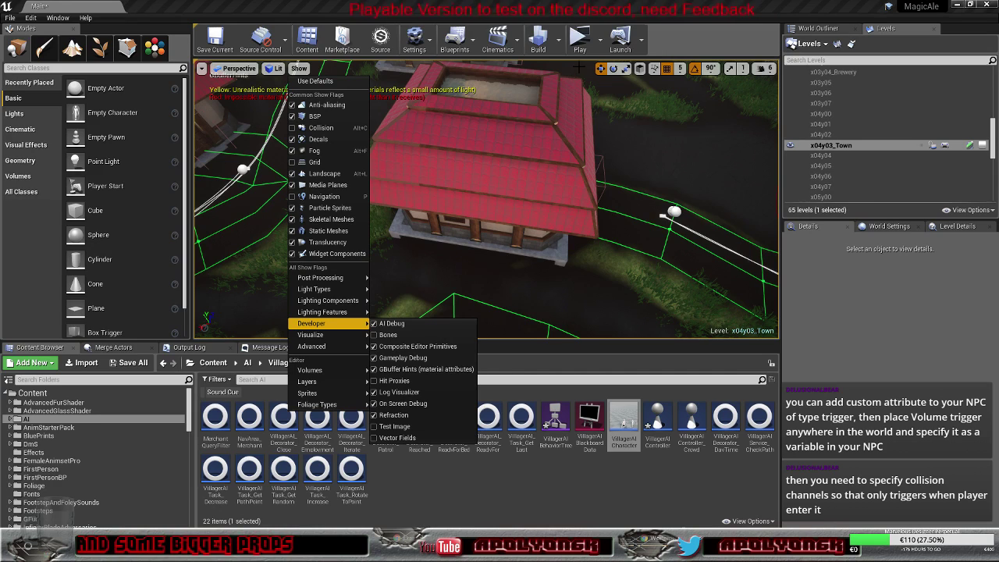
left_click(600, 44)
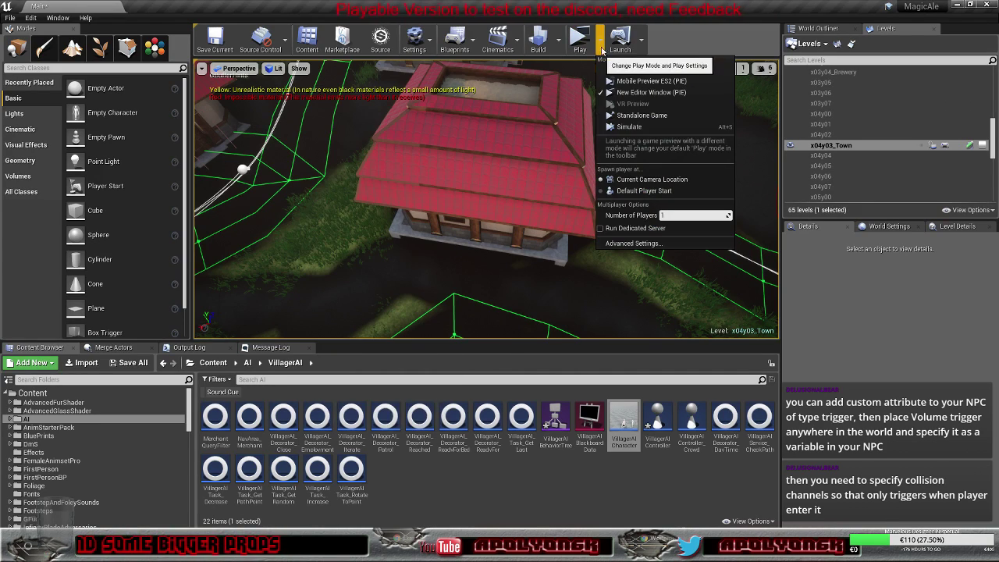
left_click(626, 124)
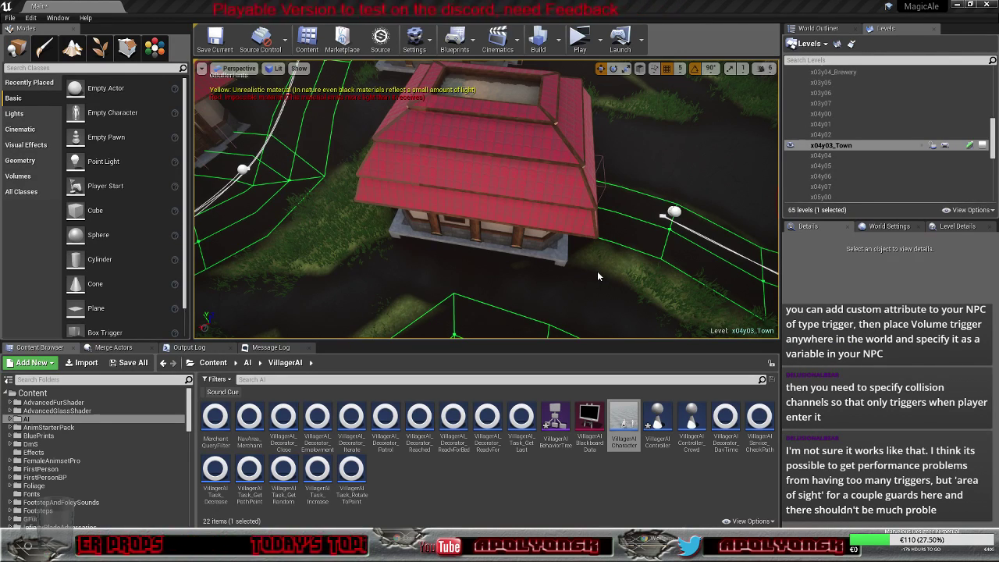
key("alt+s")
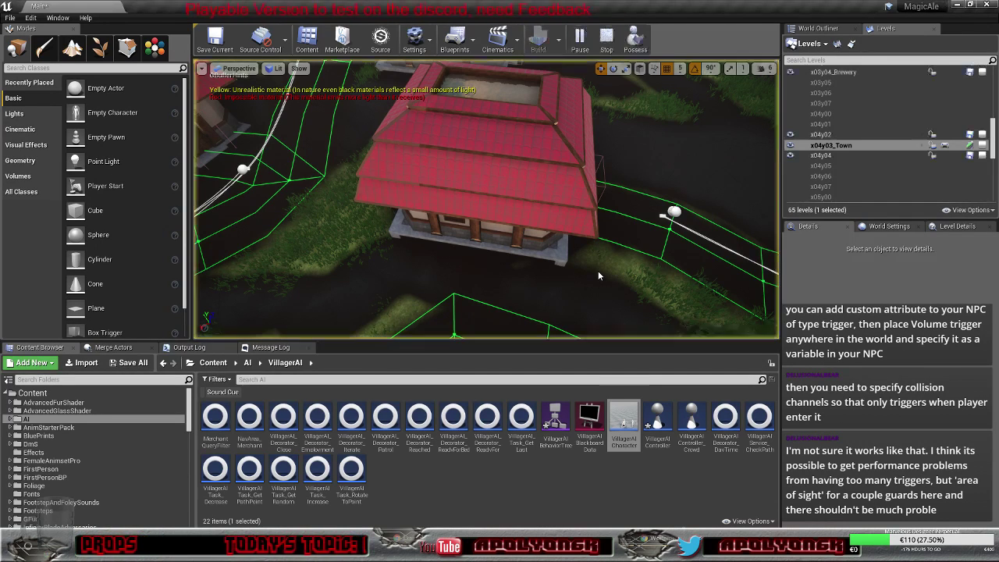
Step: Select the West Gate Guard in the running simulation to show its AI debug information and sight range
right_click_drag(600, 272, 687, 254)
key("s")
right_click_drag(496, 234, 522, 269)
left_click(489, 228)
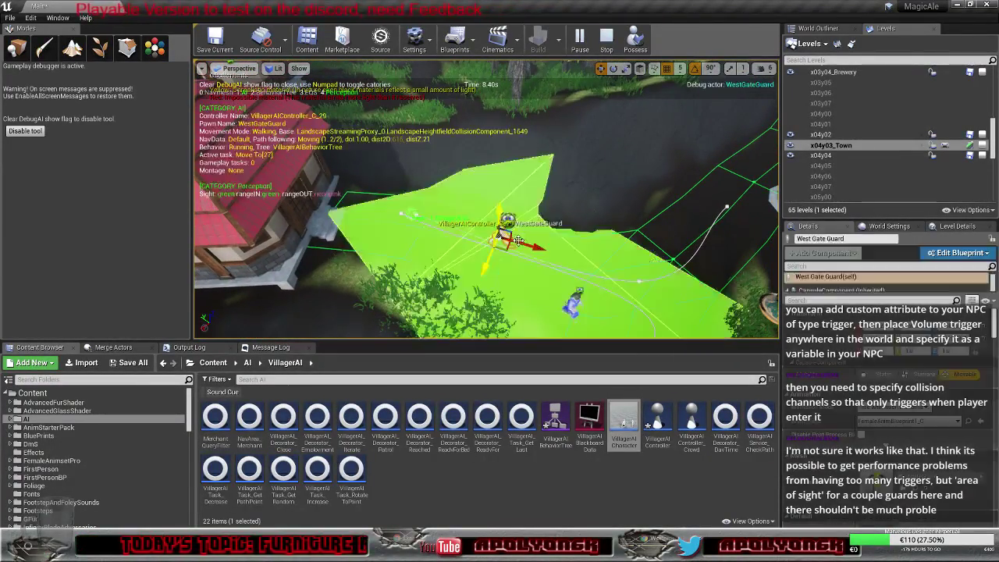
right_click_drag(489, 229, 517, 205)
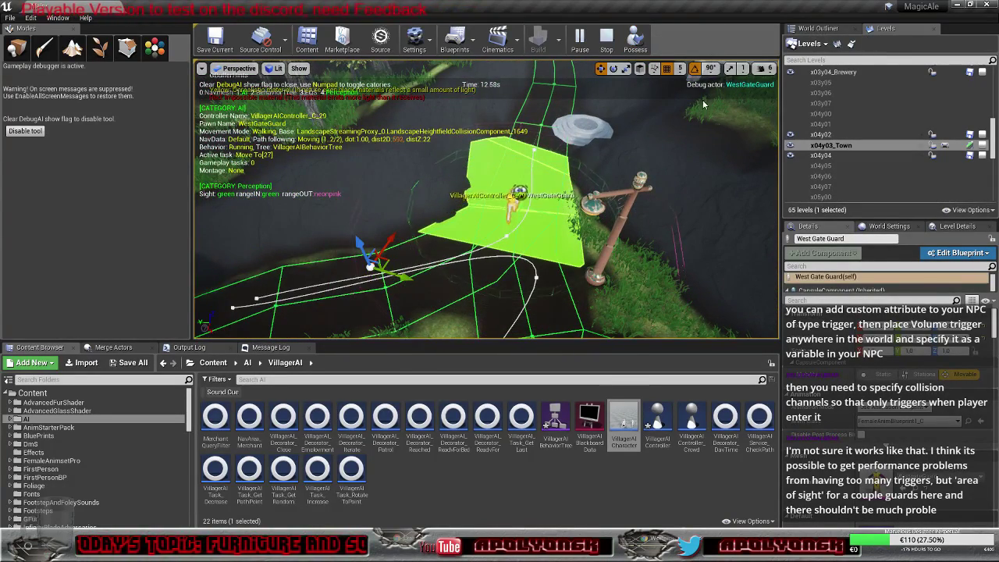
Step: Set the viewport camera speed to 4 and follow the West Gate Guard along its patrol path
left_click(769, 68)
left_click(792, 96)
right_click_drag(609, 164, 574, 132)
key("w")
key("s")
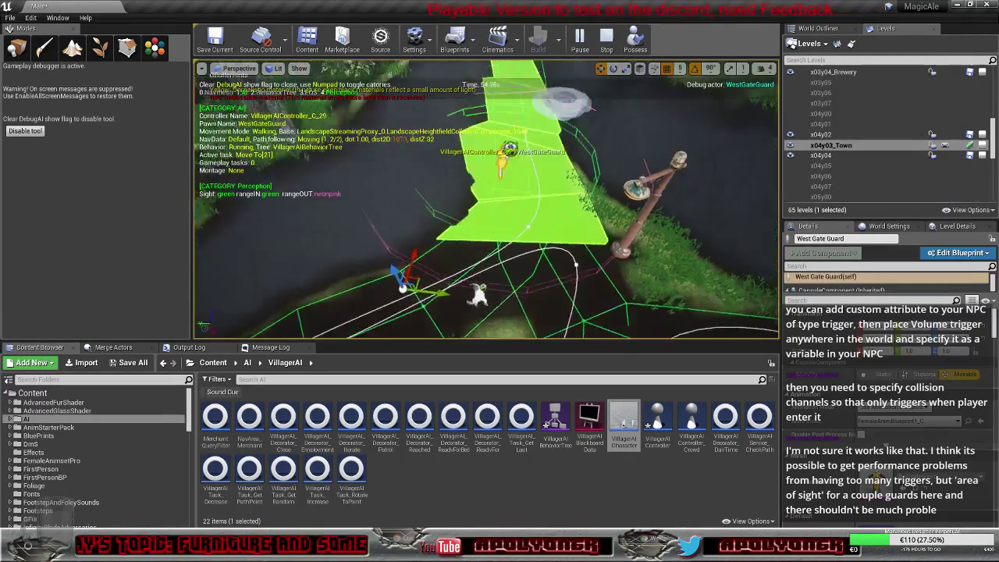
Step: Pause the simulation and examine the West Gate Guard's sight and lose-sight ranges on the path
right_click_drag(596, 222, 749, 205)
right_click_drag(631, 234, 640, 257)
left_click(587, 39)
right_click_drag(516, 145, 487, 99)
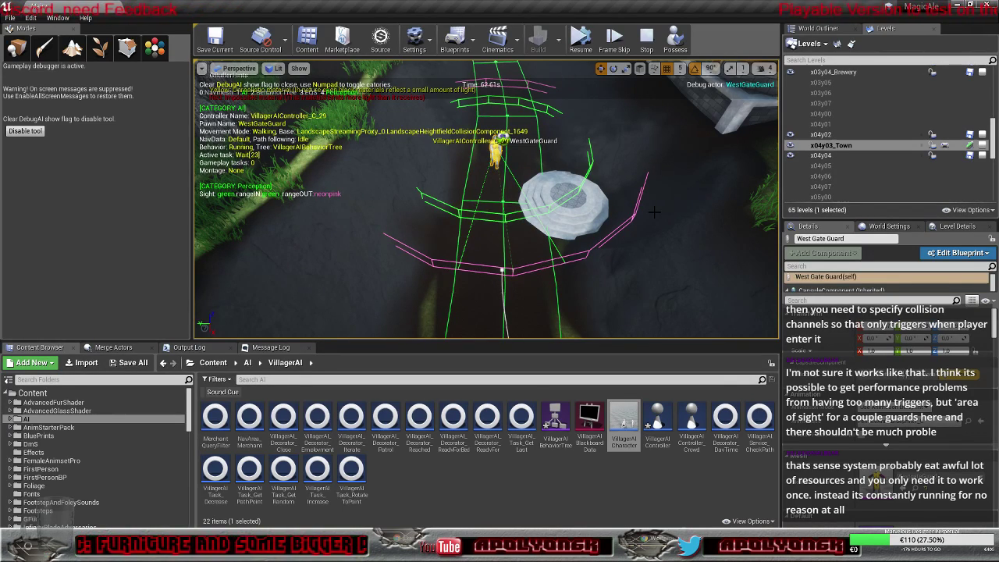
right_click_drag(636, 236, 577, 202)
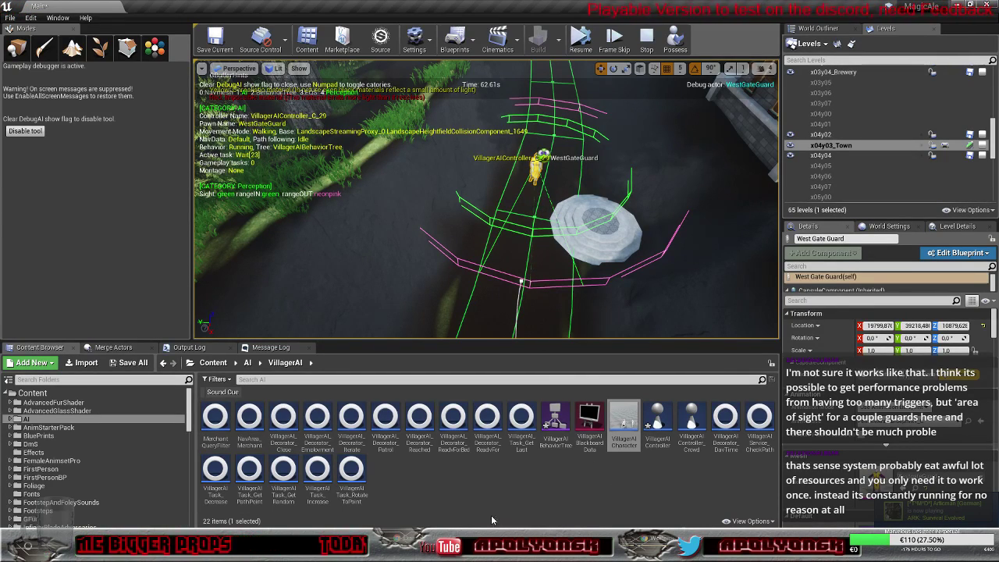
Step: Bring up the AIPerception component's settings in the VillagerAIController blueprint and widen the area showing them
double_click(624, 419)
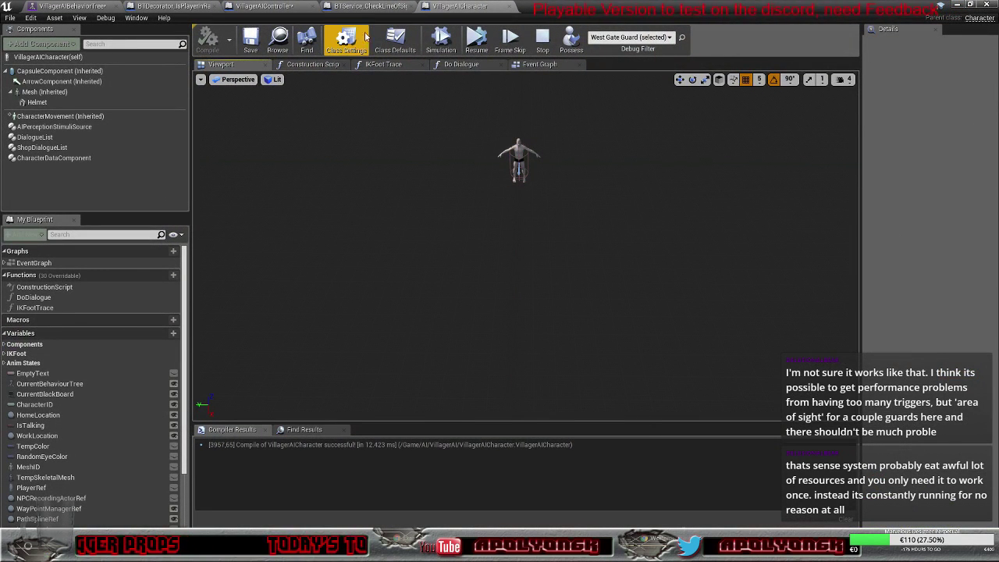
left_click(260, 9)
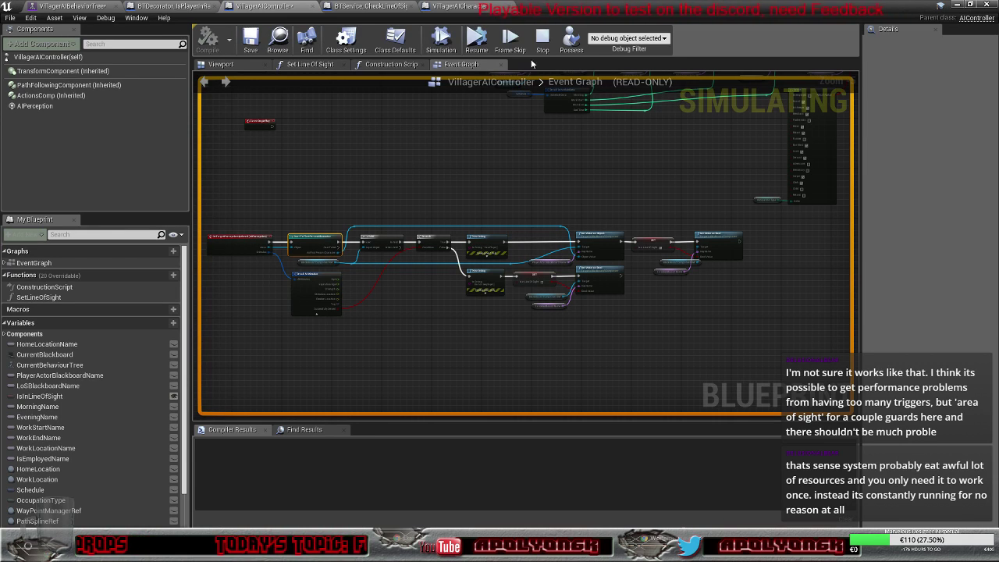
left_click(32, 111)
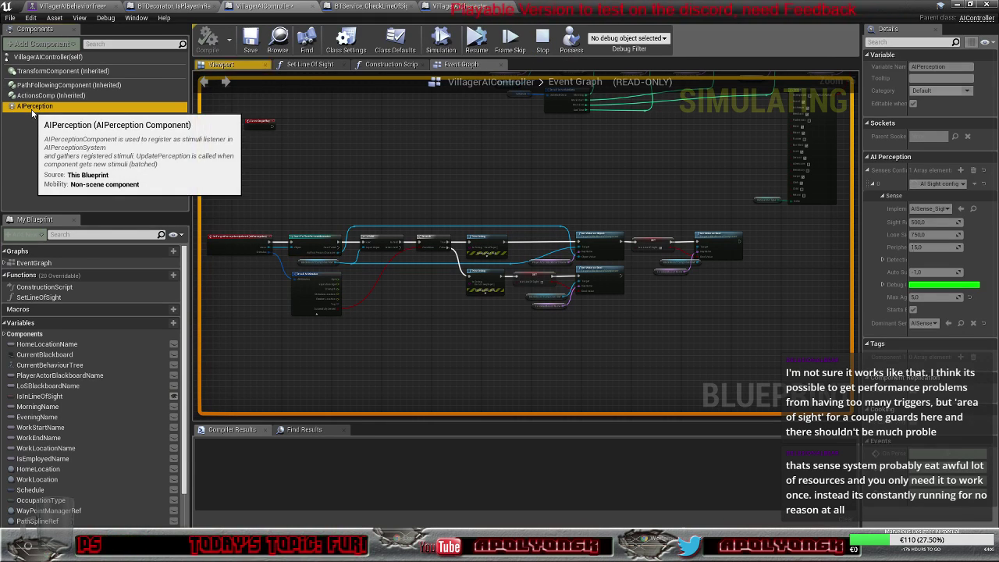
left_click_drag(861, 255, 673, 256)
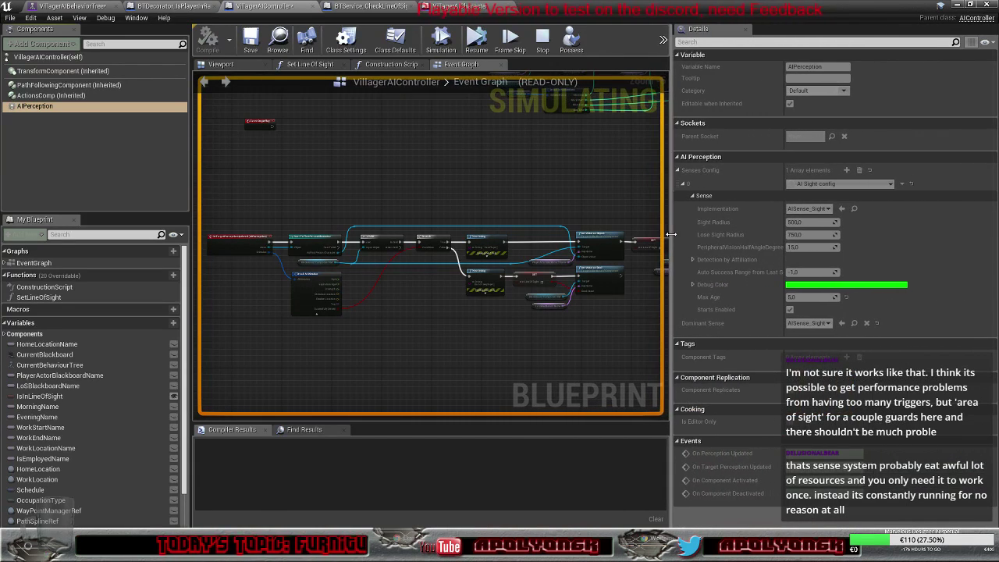
Step: Stop the simulation and set AIPerception's Sight Radius to 1500 and Lose Sight Radius to 1750
left_click(543, 39)
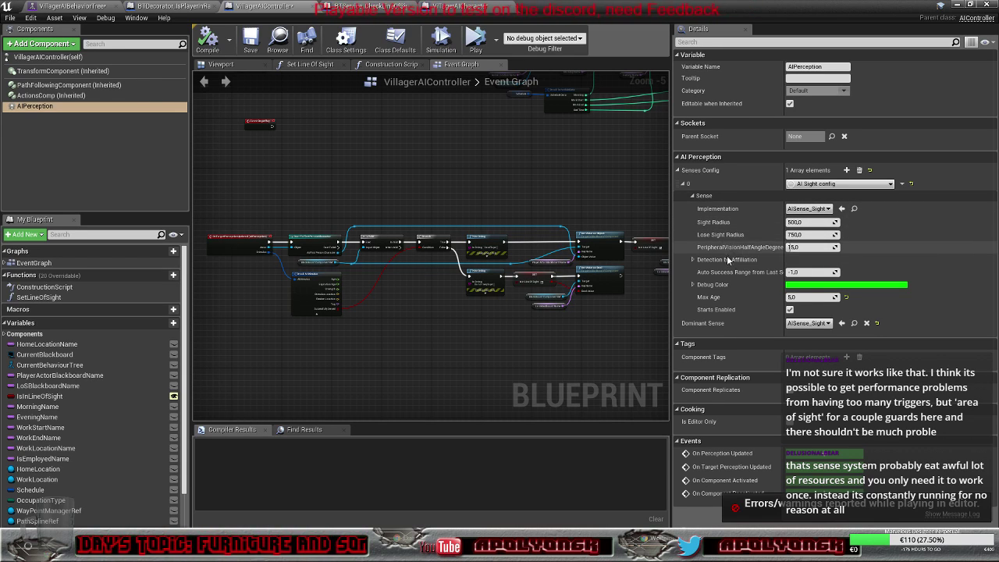
left_click_drag(785, 260, 802, 260)
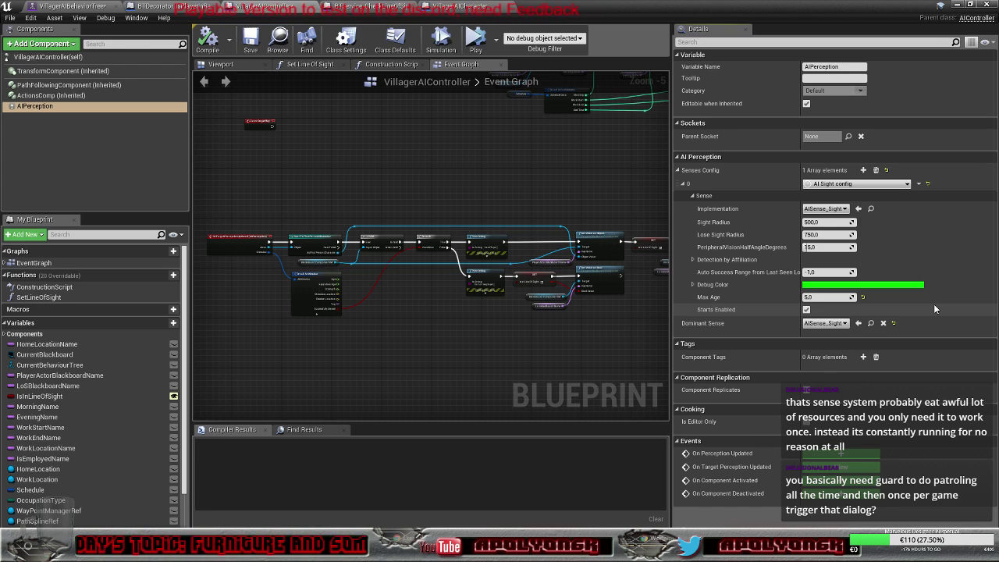
left_click(831, 222)
left_click(819, 224)
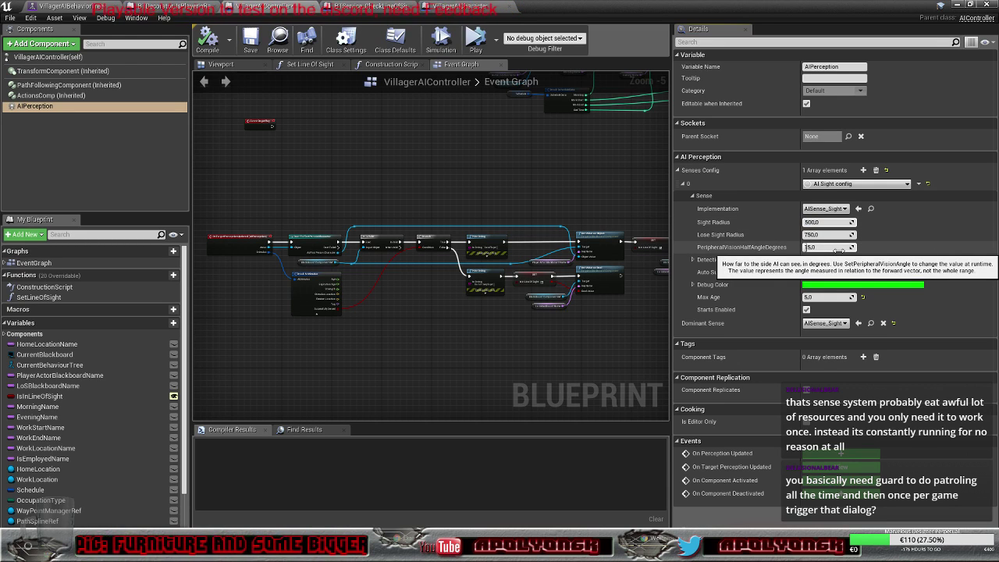
type("1")
left_click(812, 234)
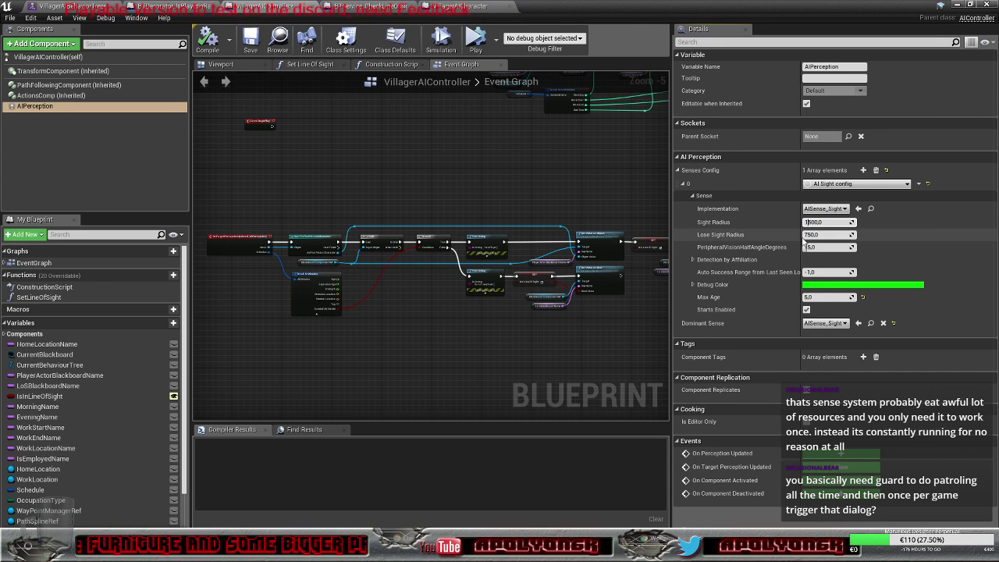
left_click(807, 235)
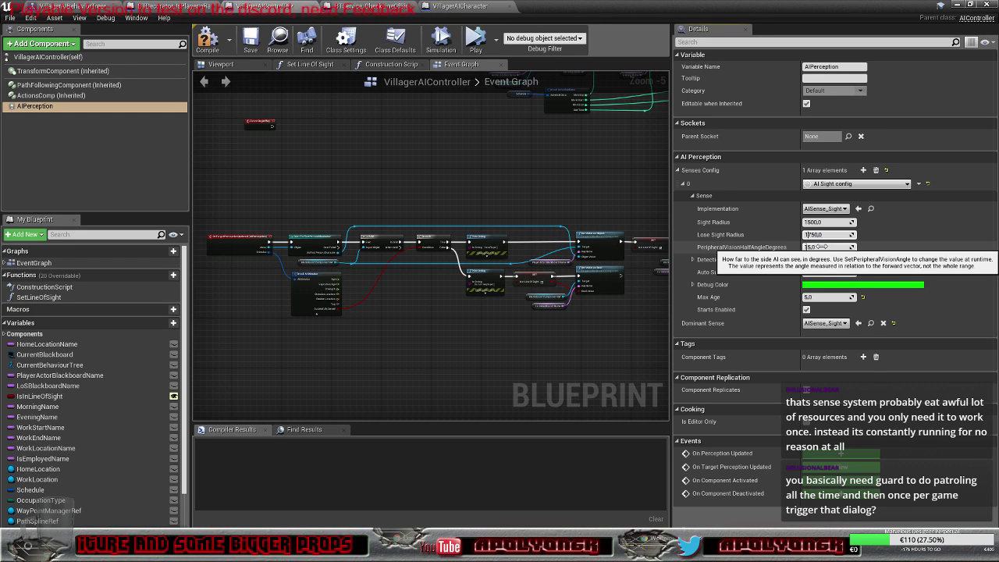
type("1")
key("Return")
Step: Set AIPerception's peripheral vision half angle to 45 degrees and compile the VillagerAIController blueprint
left_click(826, 247)
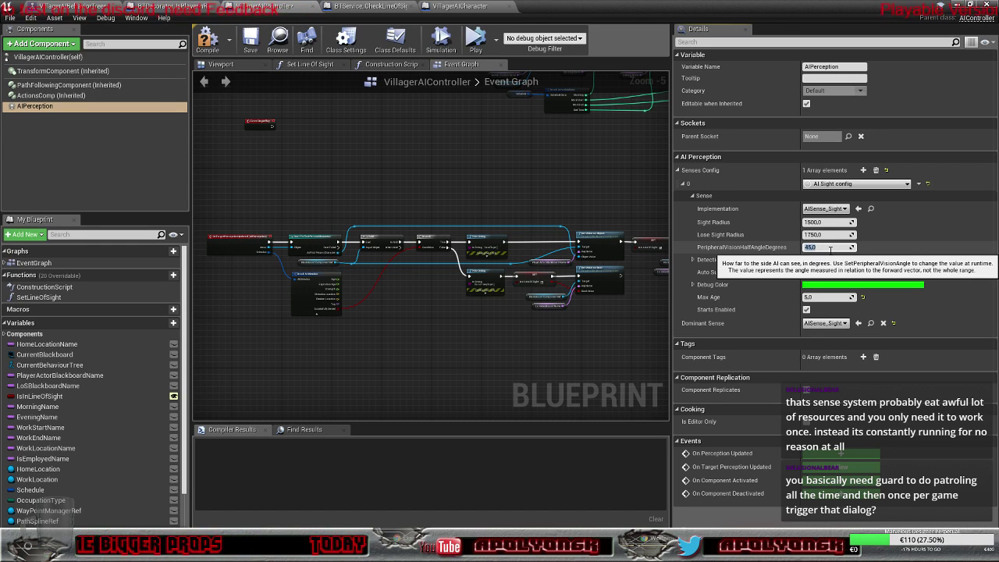
key("shift+Tab")
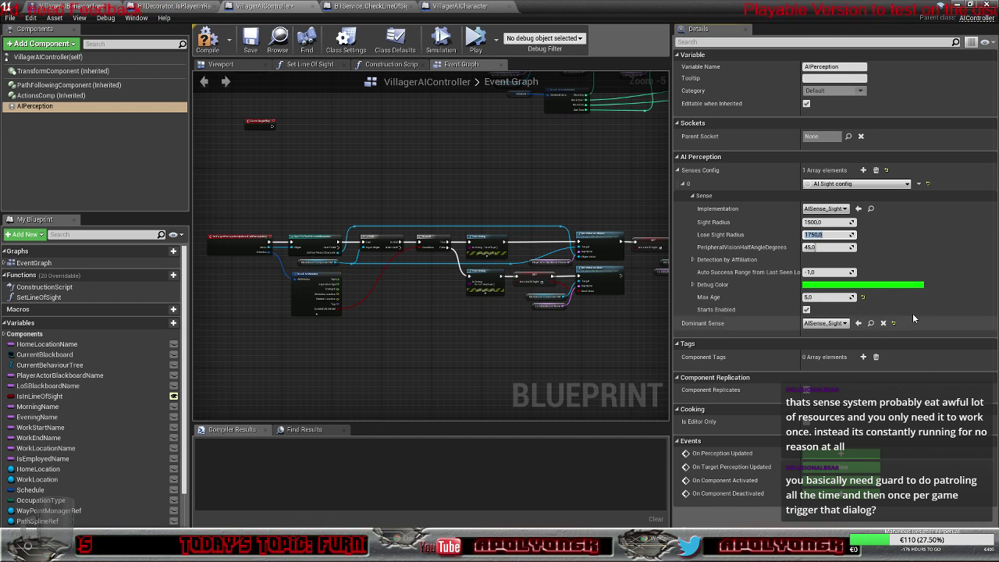
left_click(692, 284)
left_click(693, 284)
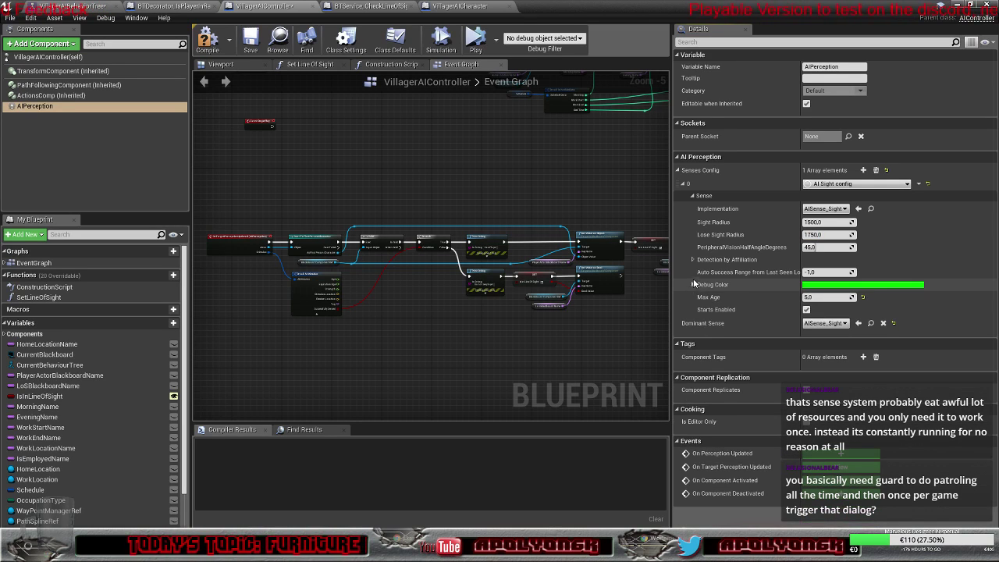
left_click(693, 258)
left_click(693, 259)
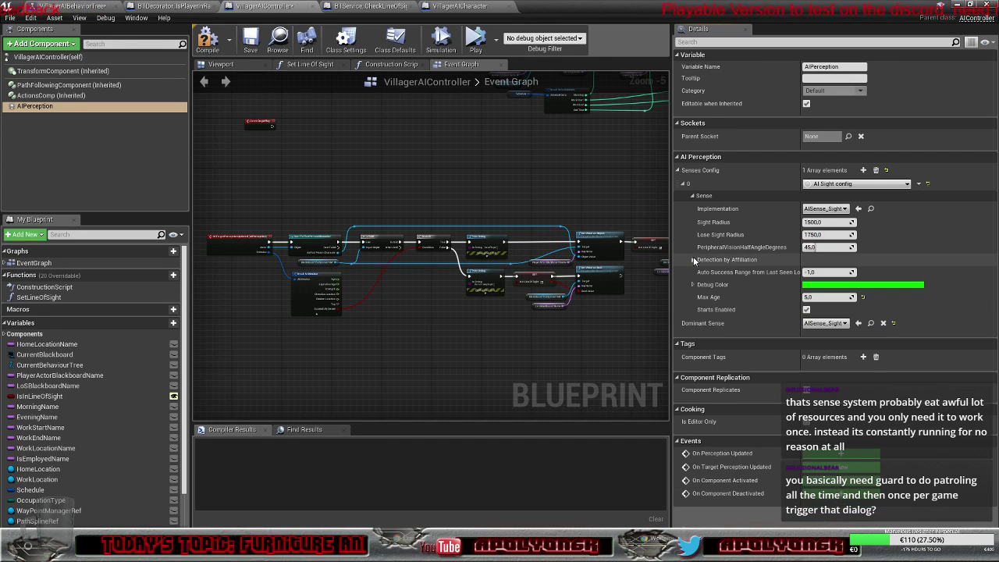
left_click(207, 42)
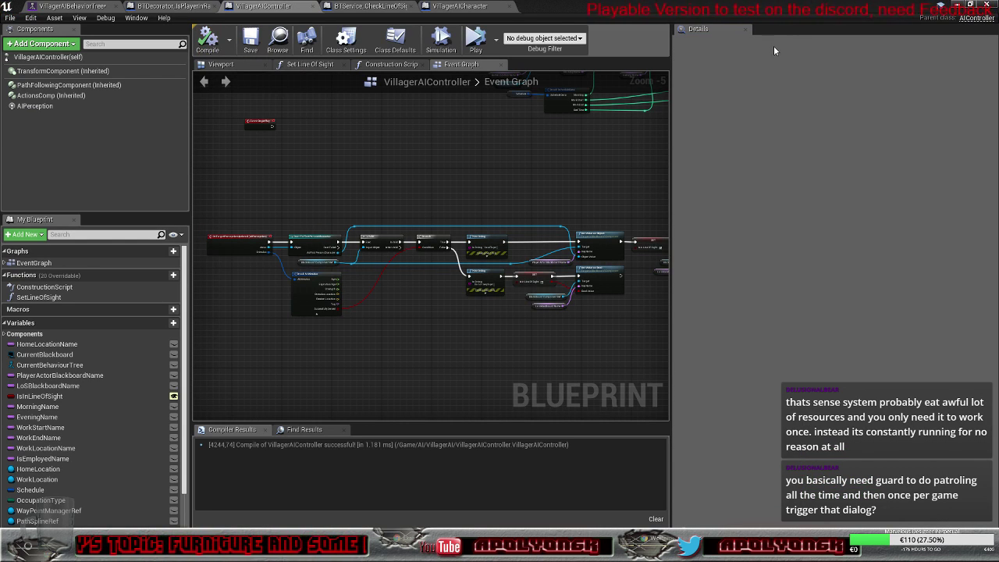
Step: Simulate the town level again and select the West Gate Guard to follow its patrol with the new sight settings
left_click(957, 5)
right_click_drag(670, 168, 554, 195)
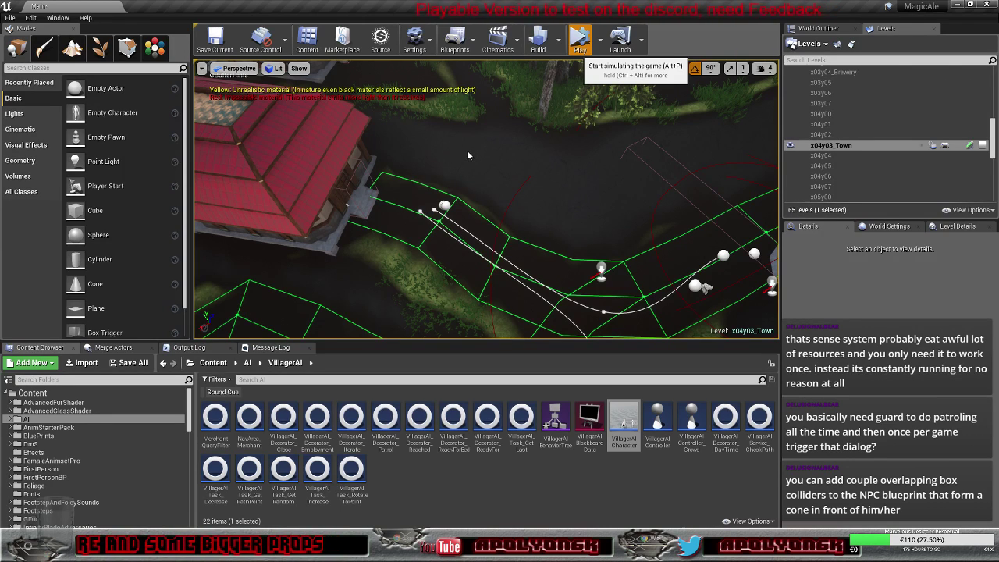
key("alt+p")
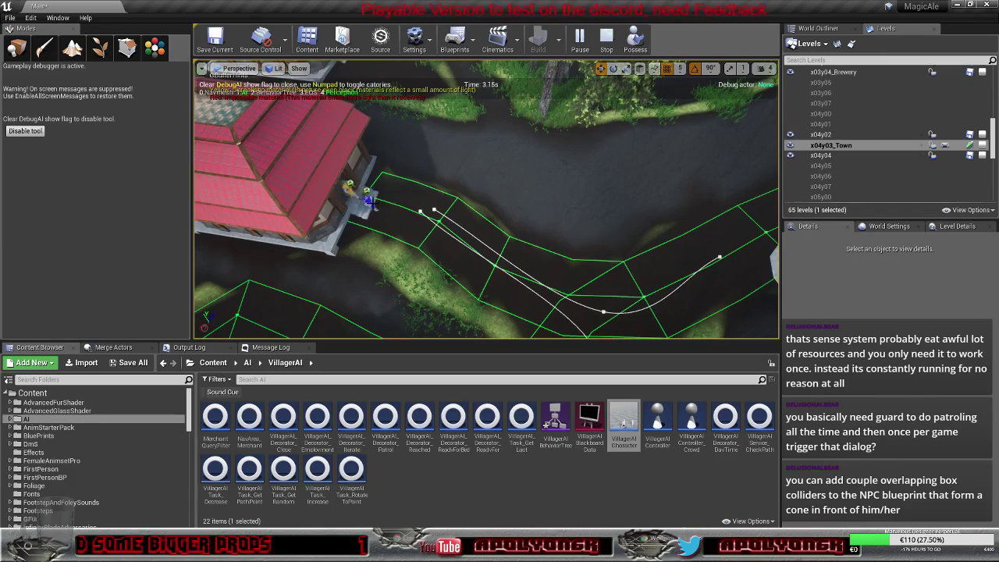
left_click(378, 198)
right_click_drag(413, 239, 485, 235)
key("s")
key("a")
right_click_drag(645, 205, 668, 177)
key("w")
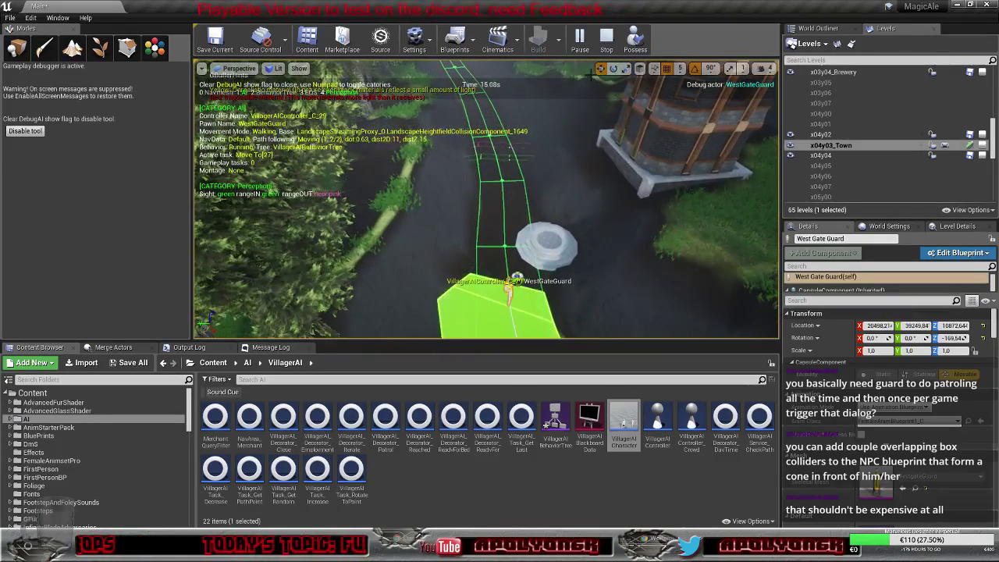
Step: Pause the simulation at different moments of the patrol and examine the guard's sight range around the path junction
left_click(580, 46)
right_click_drag(559, 180, 553, 135)
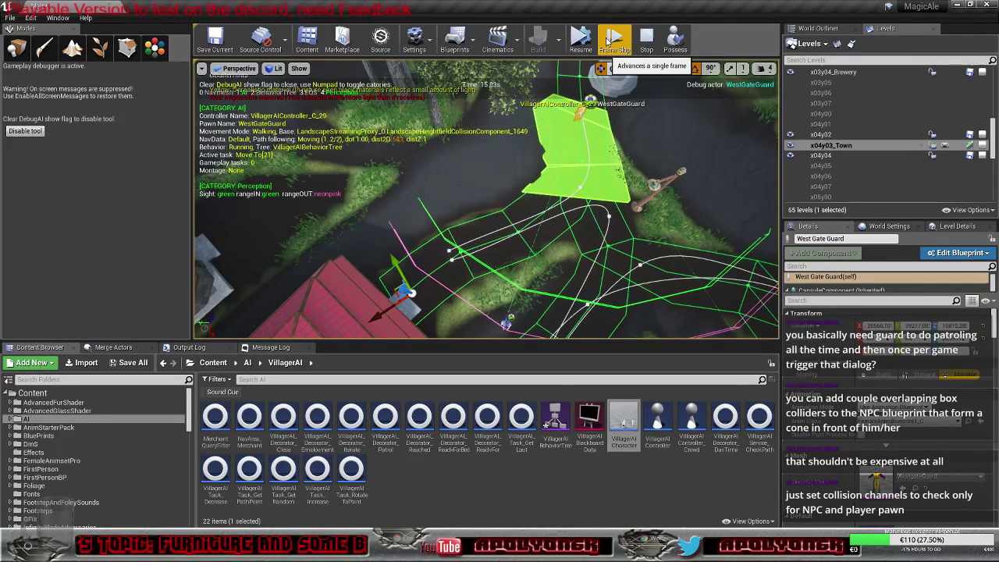
left_click(582, 40)
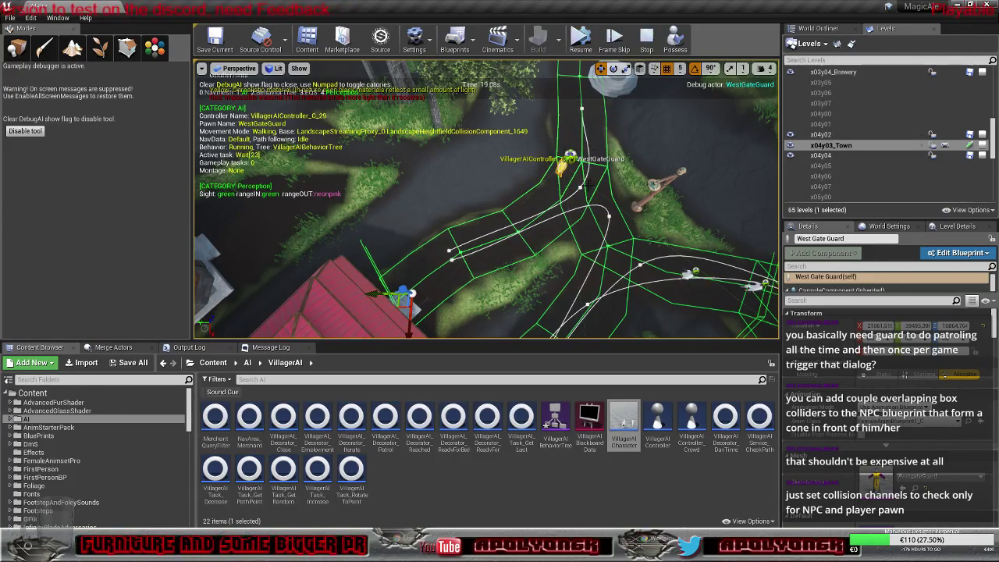
right_click_drag(591, 126, 453, 164)
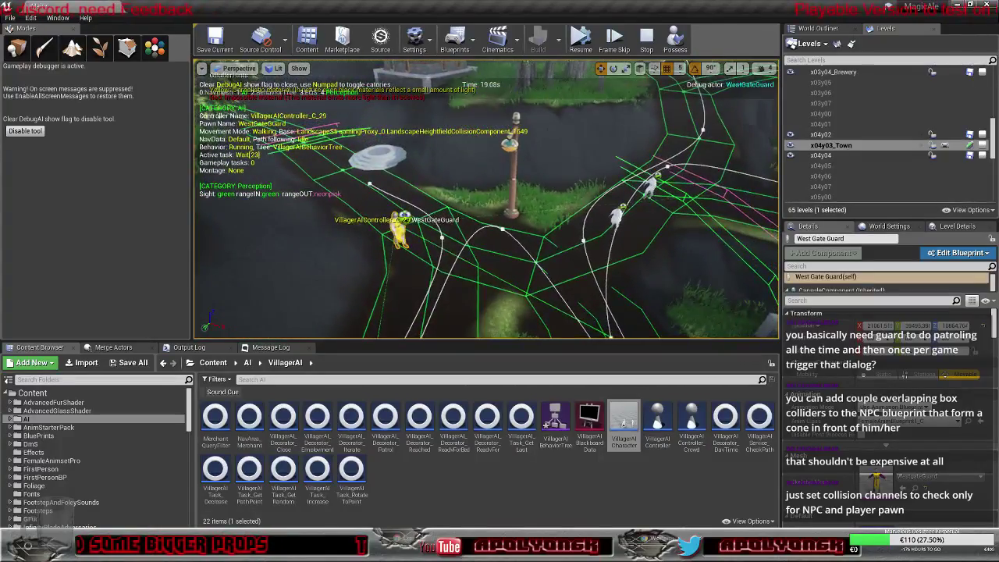
right_click_drag(452, 164, 584, 262)
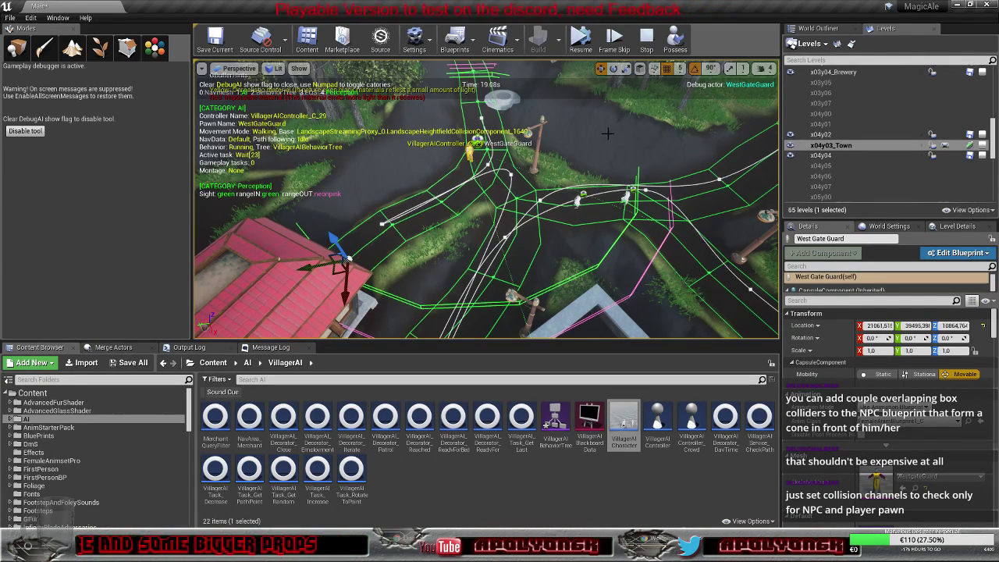
Step: Stop the simulation and play the level in a New Editor Window from a viewpoint on the path towards the town
left_click(652, 38)
right_click_drag(547, 203, 257, 148)
left_click(600, 33)
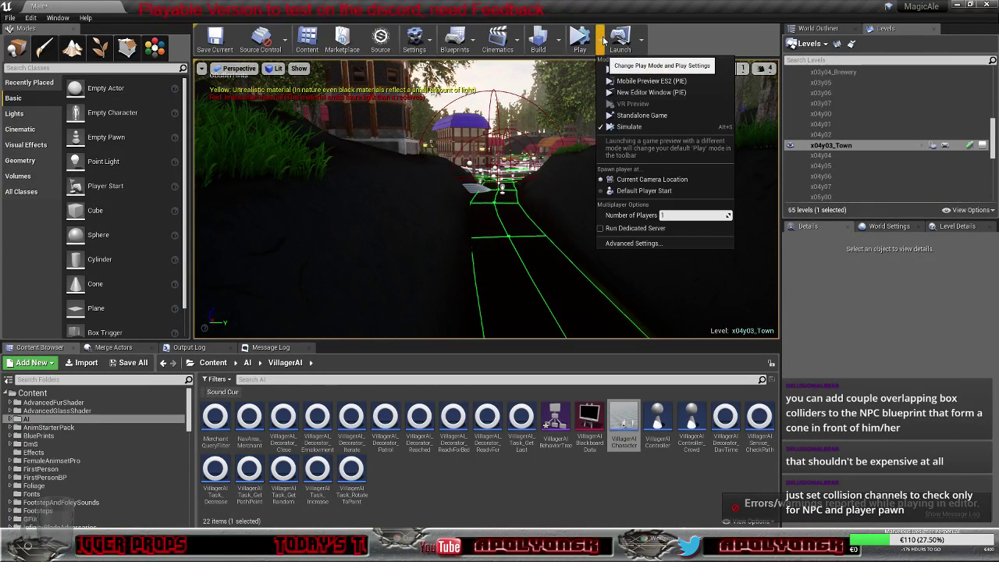
left_click(641, 92)
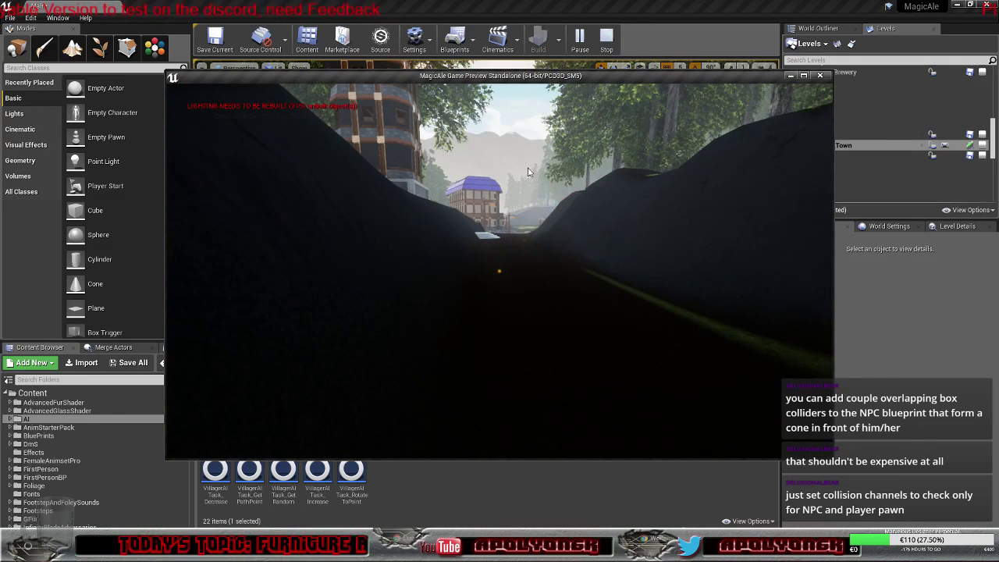
Step: Walk the player along the path towards the town and into the patrolling guard's line of sight
left_click(551, 215)
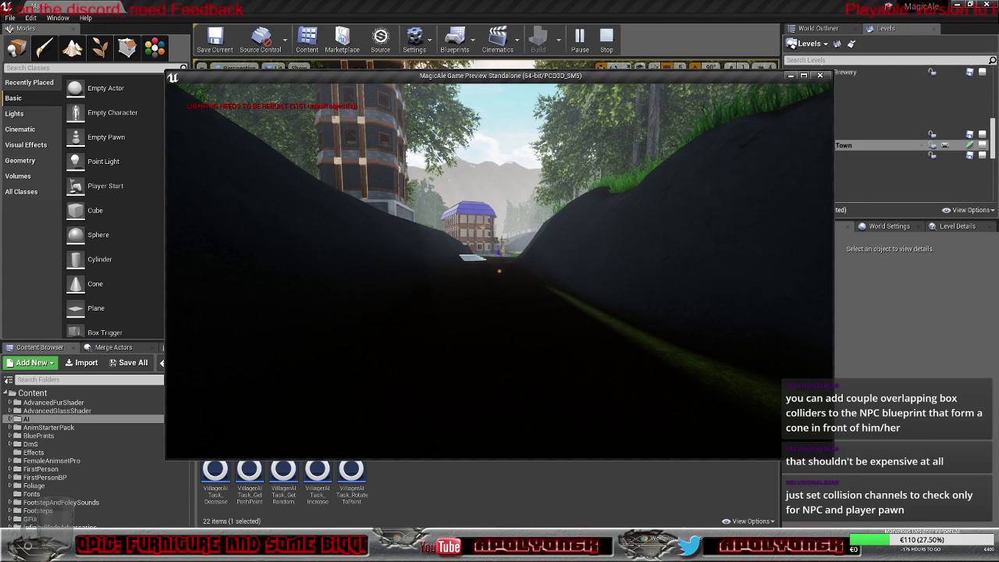
key("w")
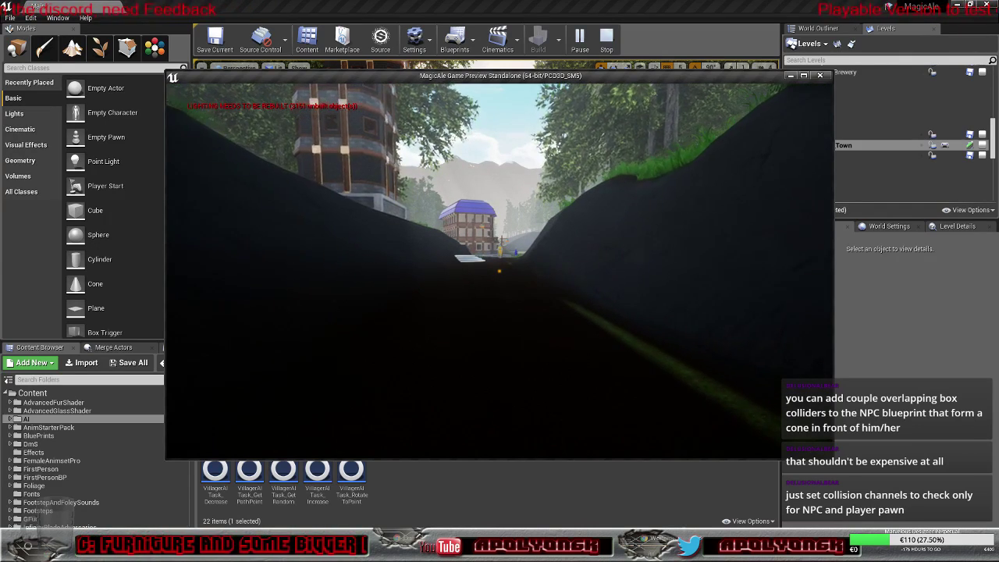
key("w")
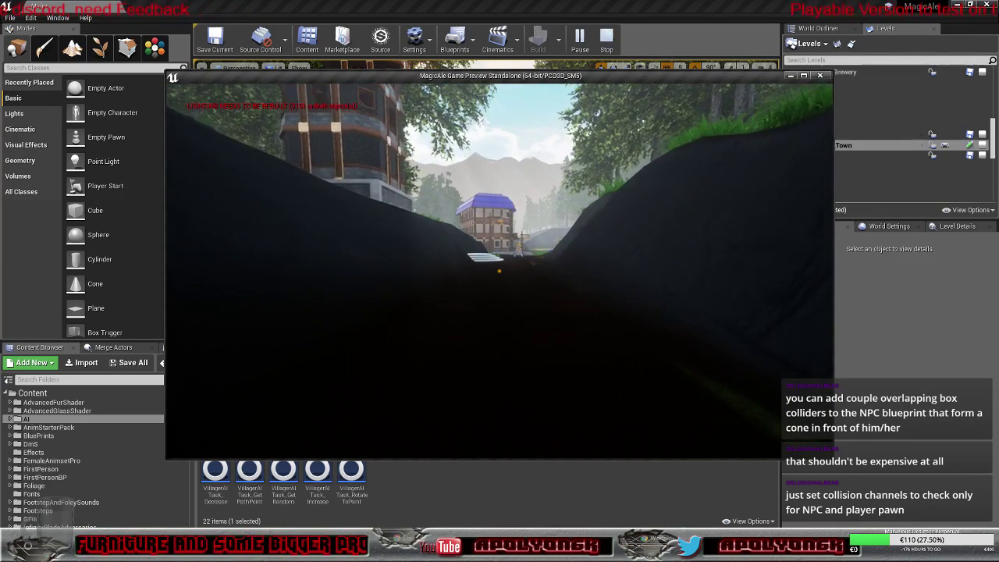
key("w")
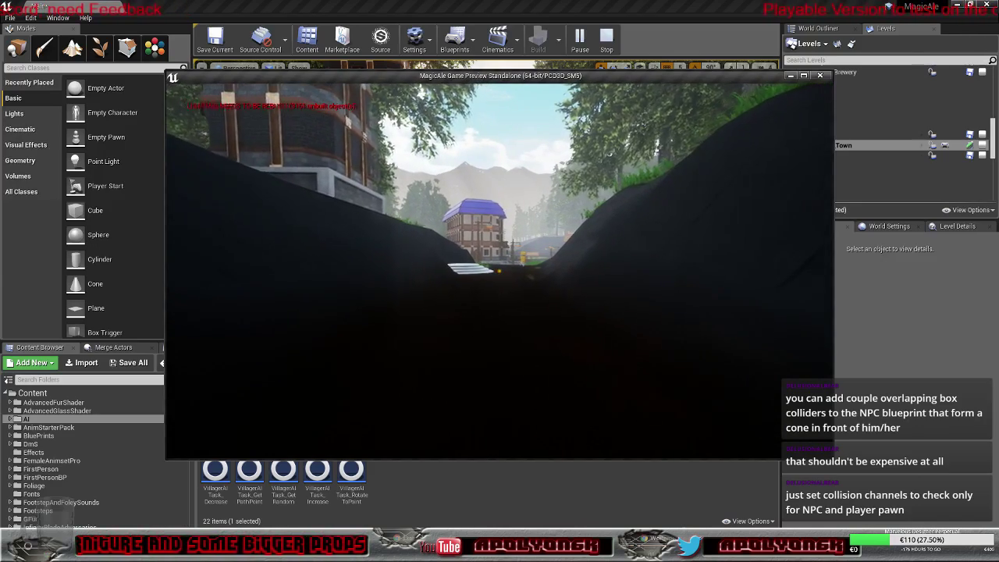
key("w")
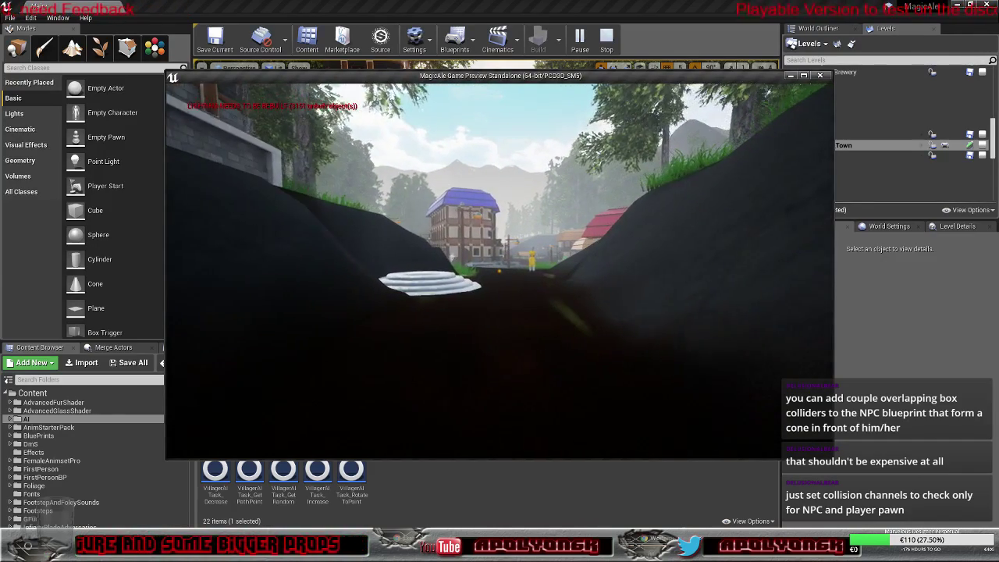
key("w")
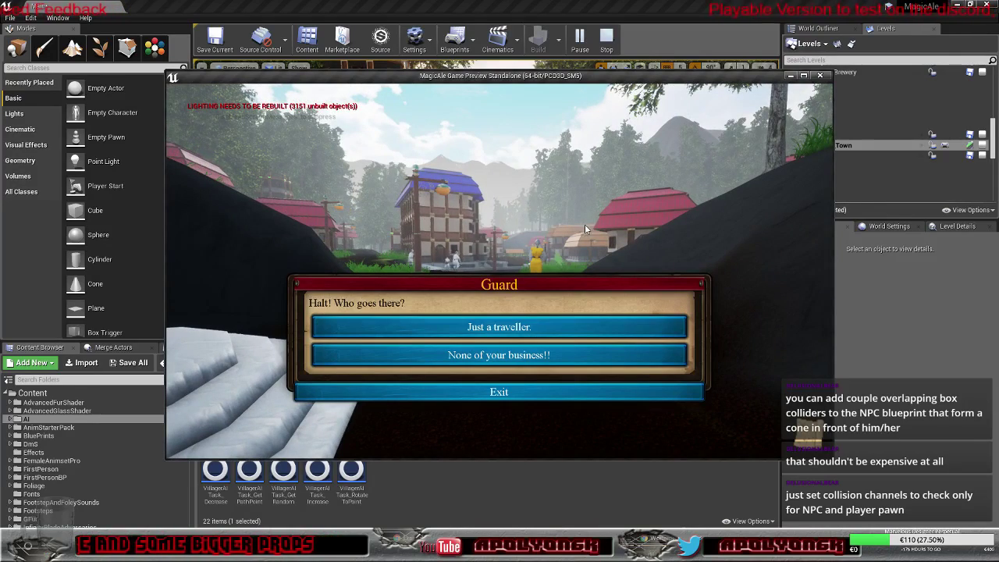
key("w")
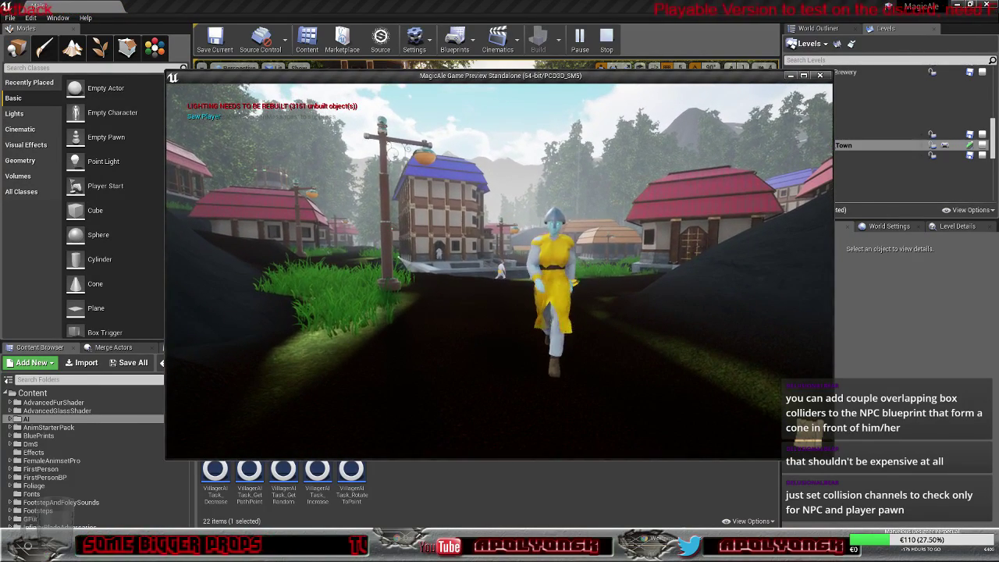
Step: Move the player around the guard by the round stone steps and follow it towards the town to test detection from behind
key("space")
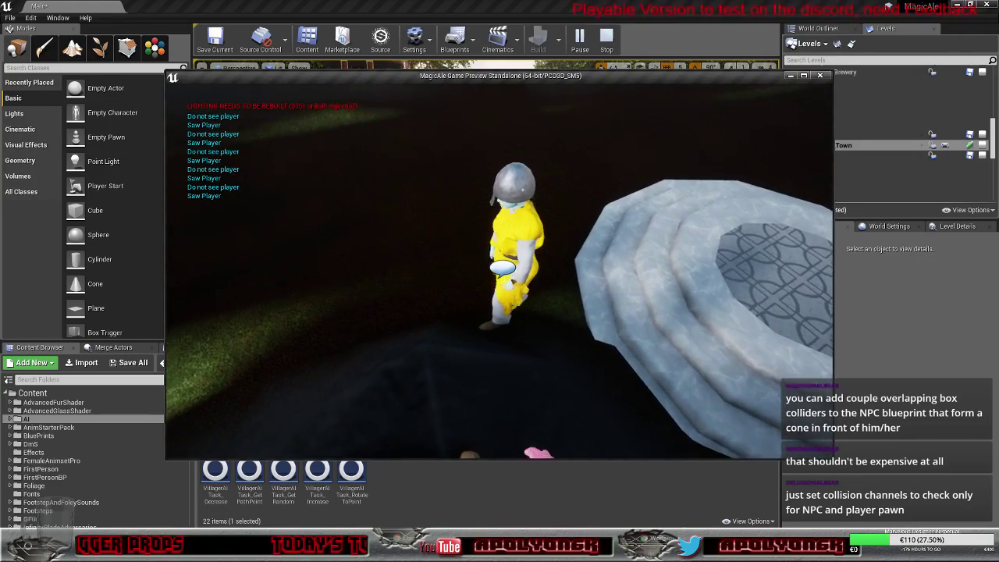
key("w")
key("s")
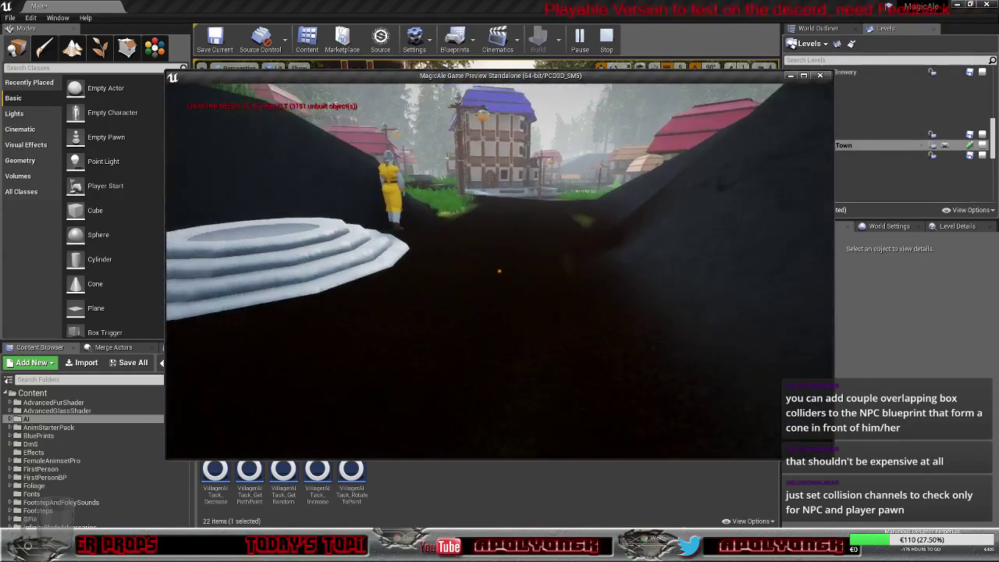
key("w")
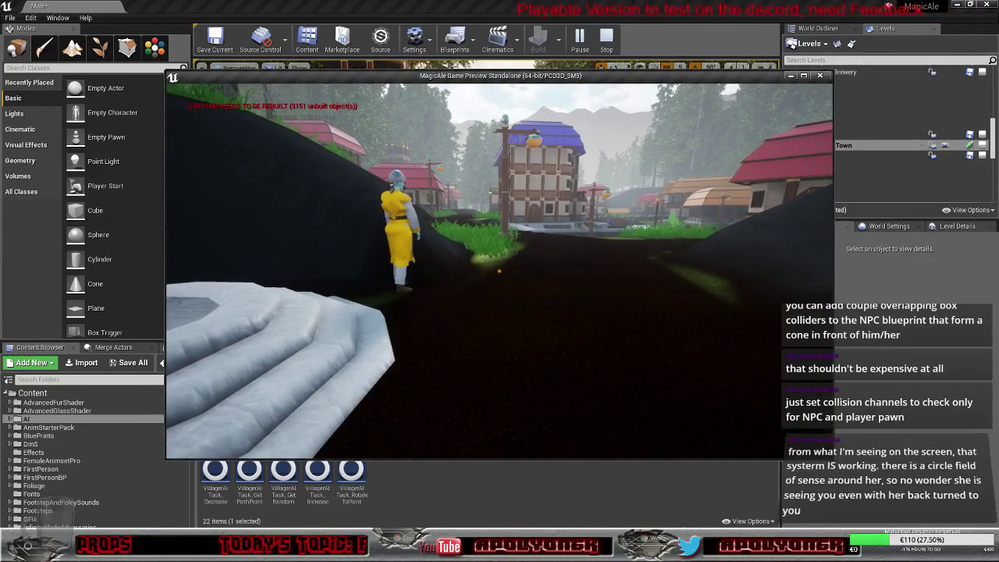
key("w")
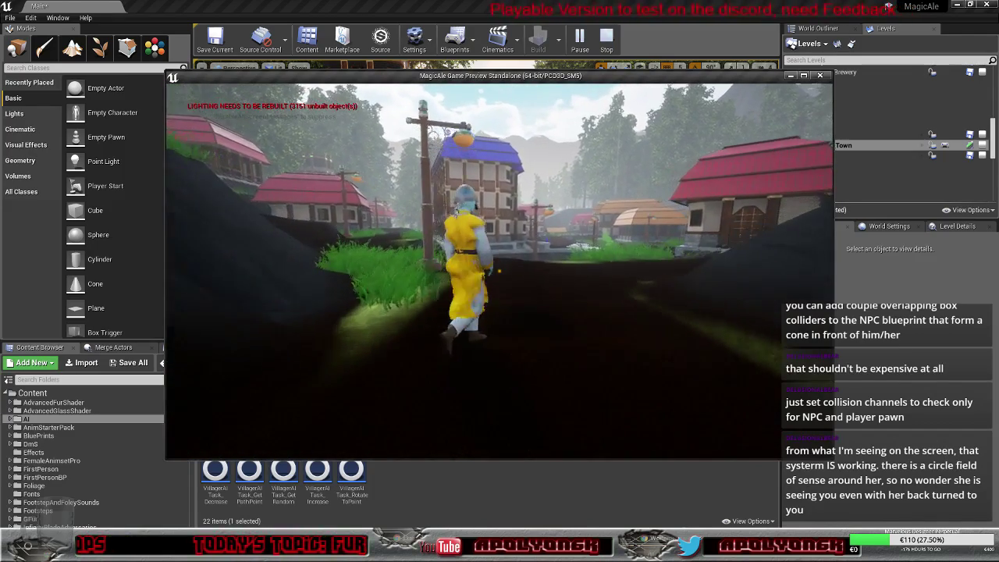
key("w")
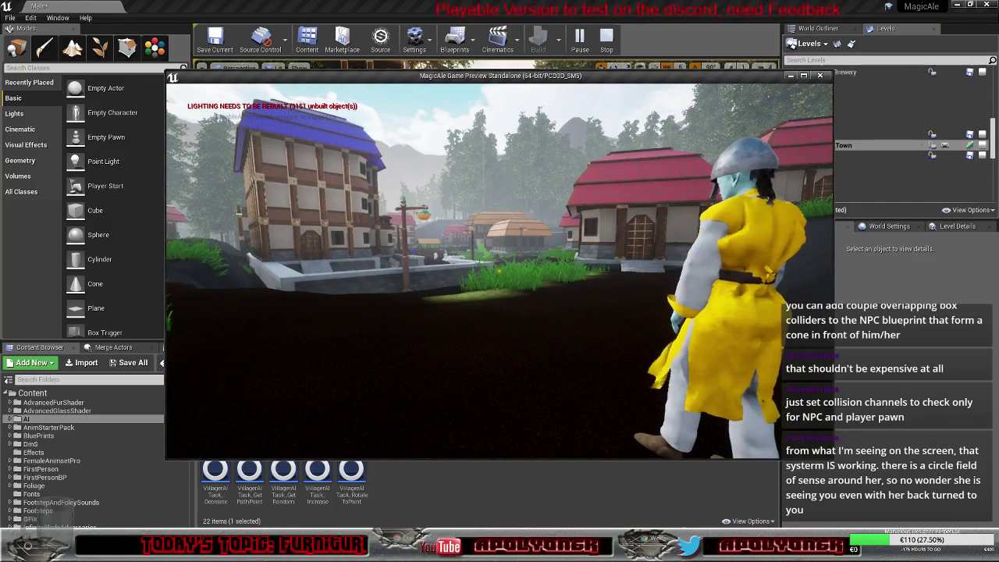
key("s")
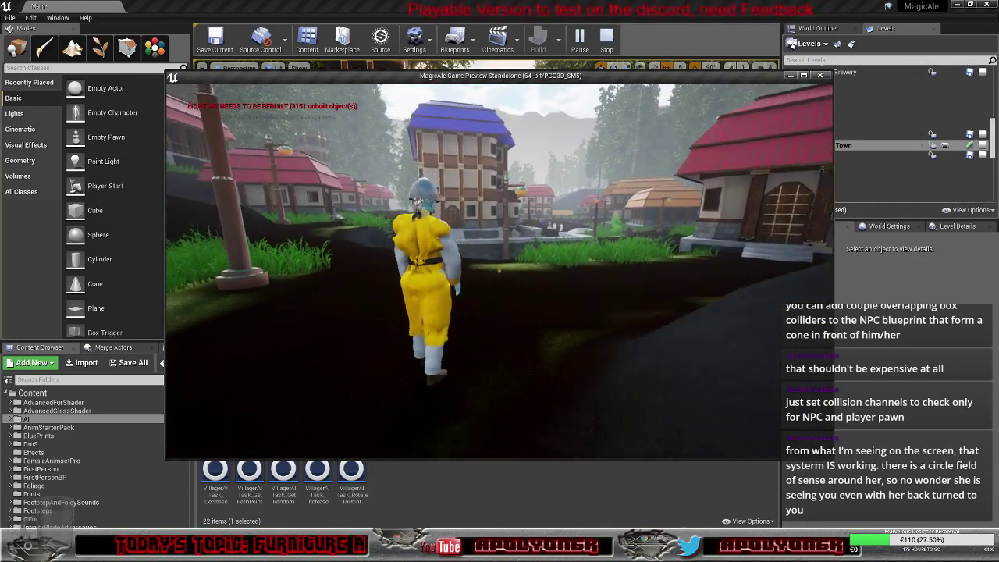
key("w")
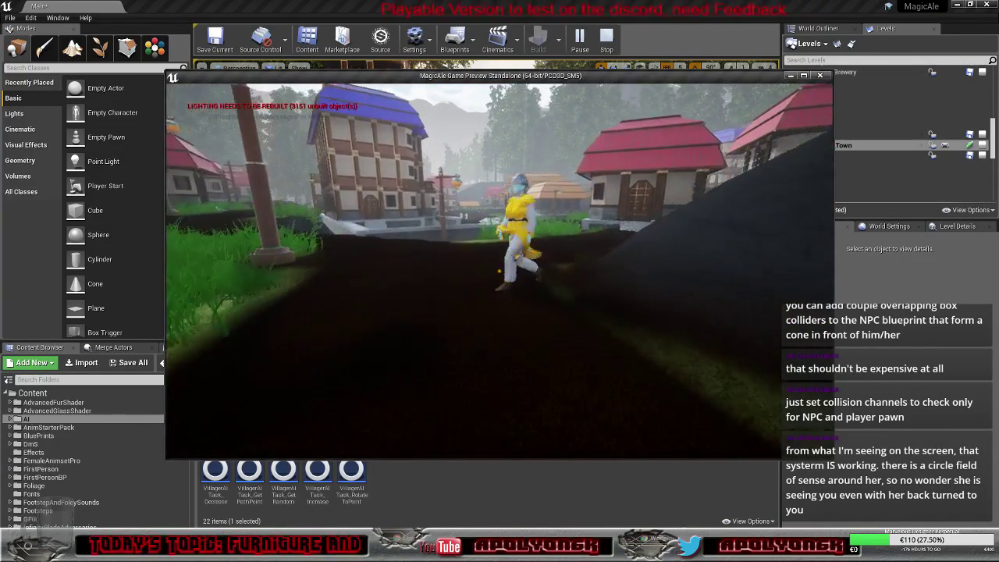
Step: Back the player away along the path in front of the approaching guard to test its frontal sight
key("s")
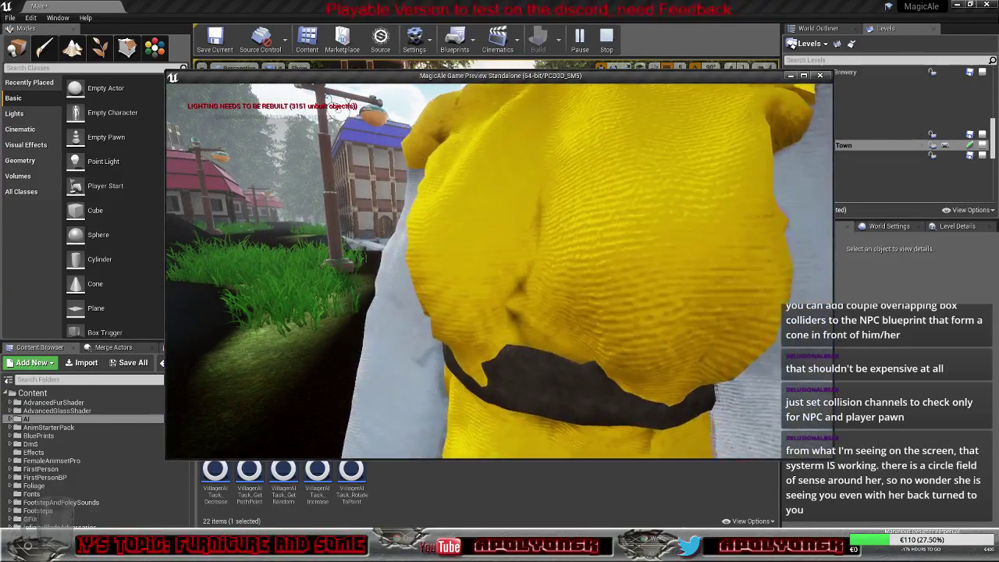
key("s")
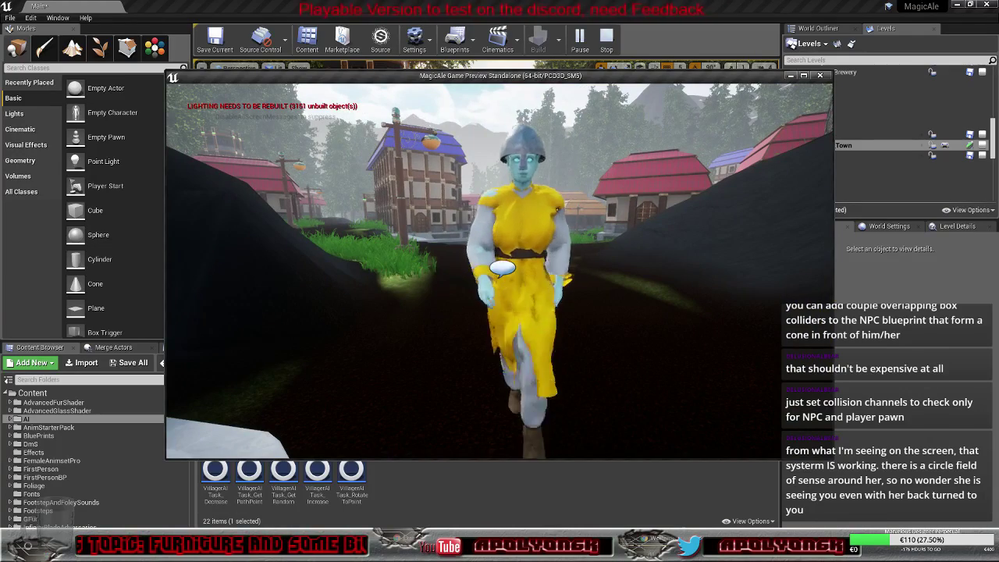
key("s")
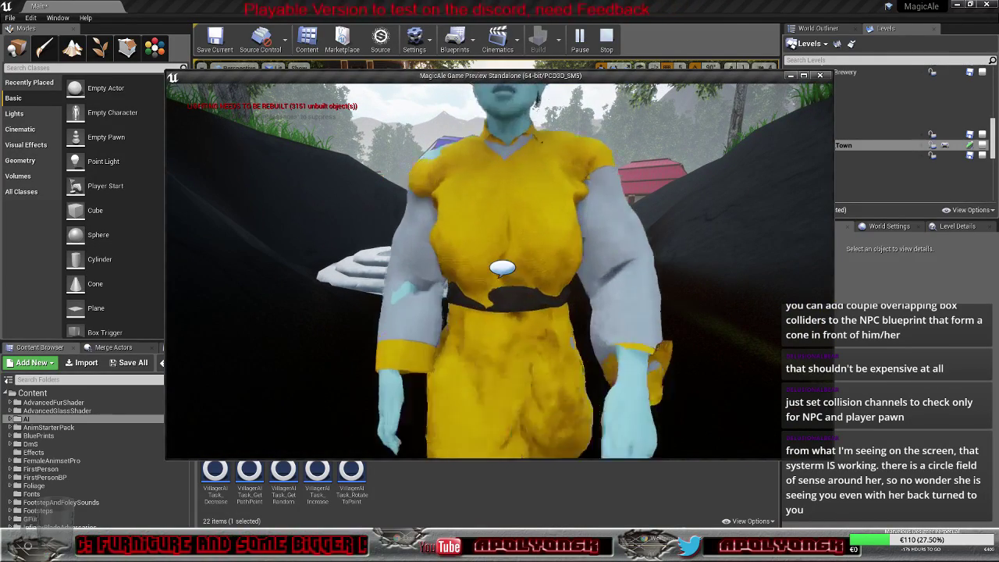
key("s")
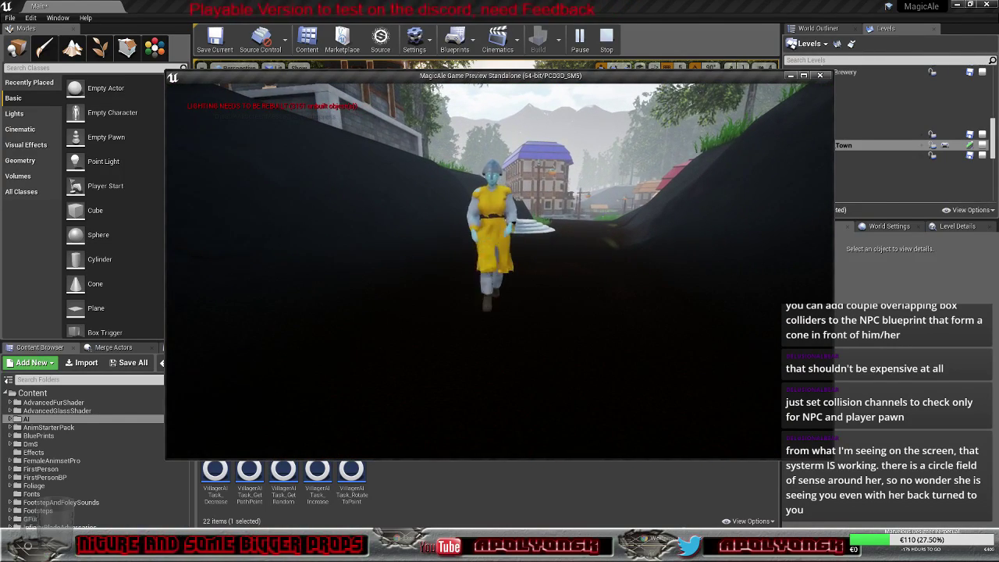
key("s")
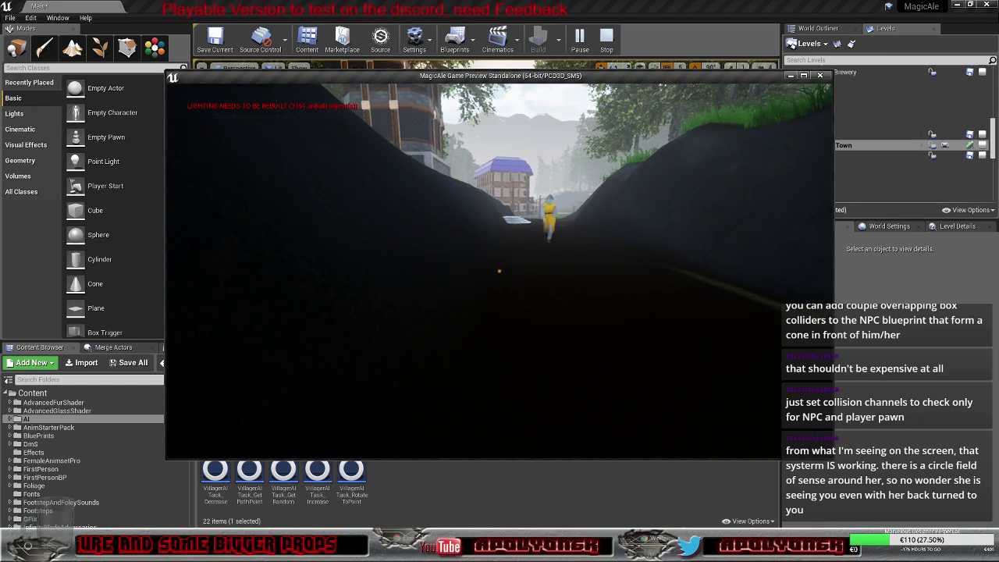
Step: Sidestep the player from one side of the path to the other in front of the approaching guard
key("d")
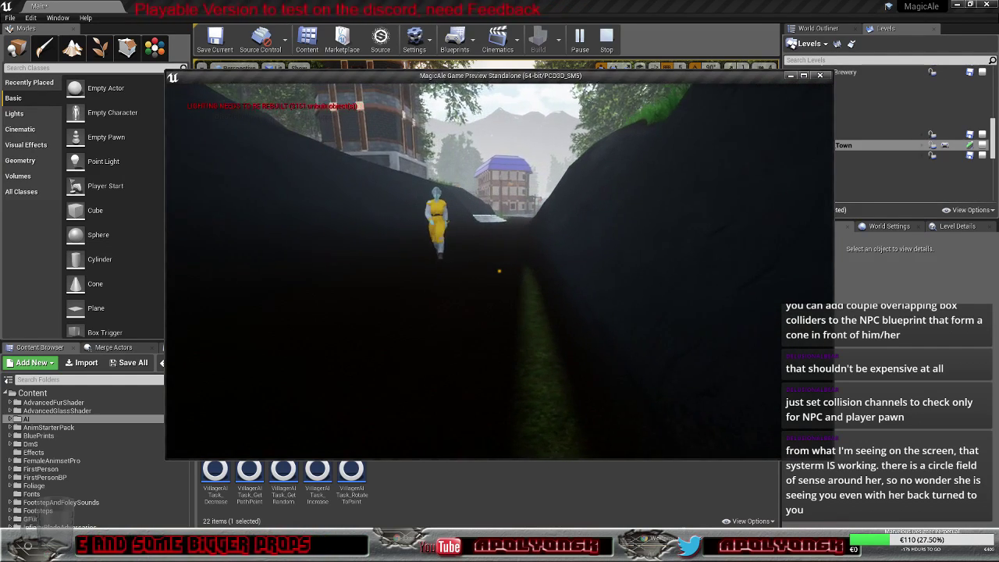
key("a")
key("a")
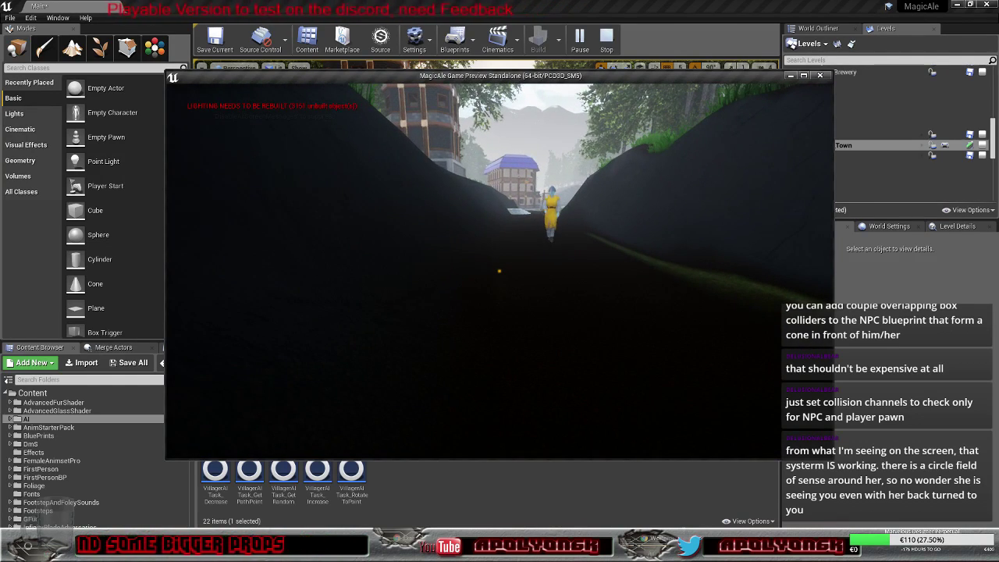
key("d")
key("a")
key("d")
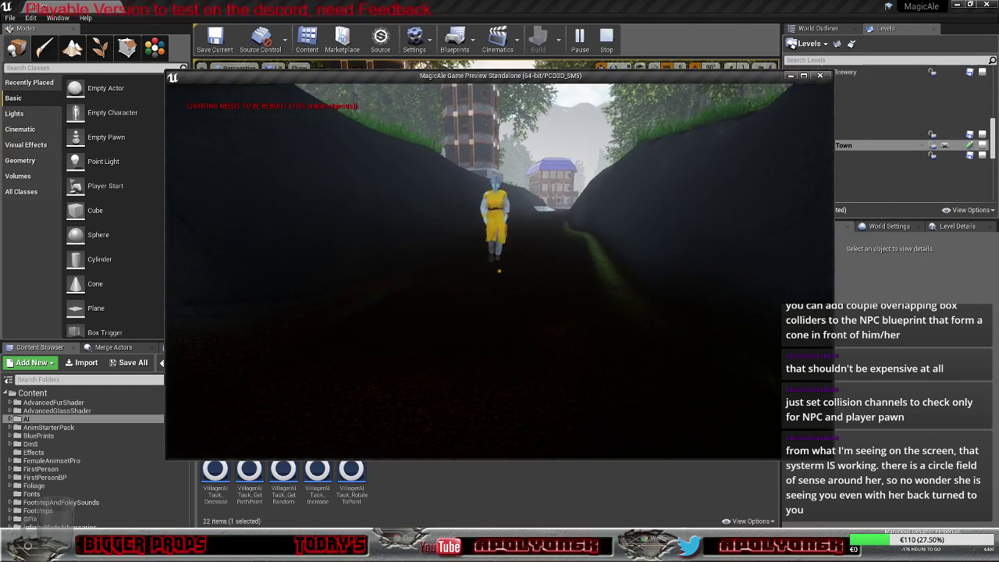
Step: Retreat the player further out of town along the ravine path while keeping the oncoming guard in view
key("s")
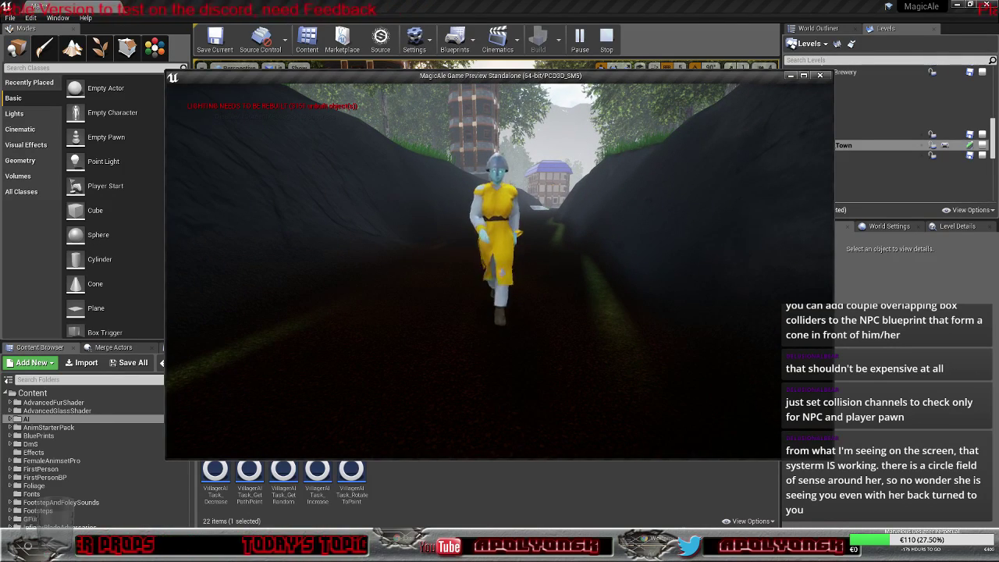
key("s")
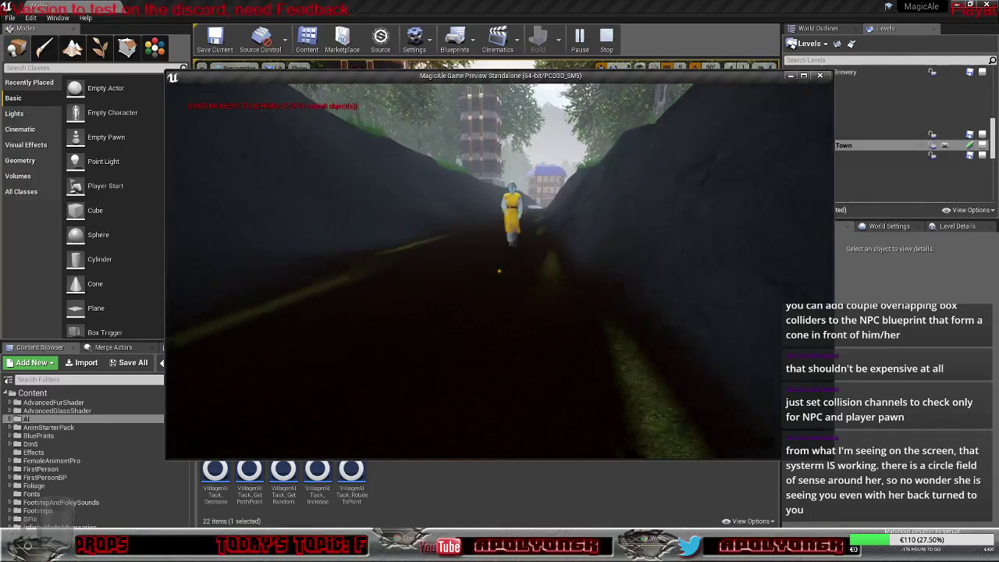
key("a")
key("s")
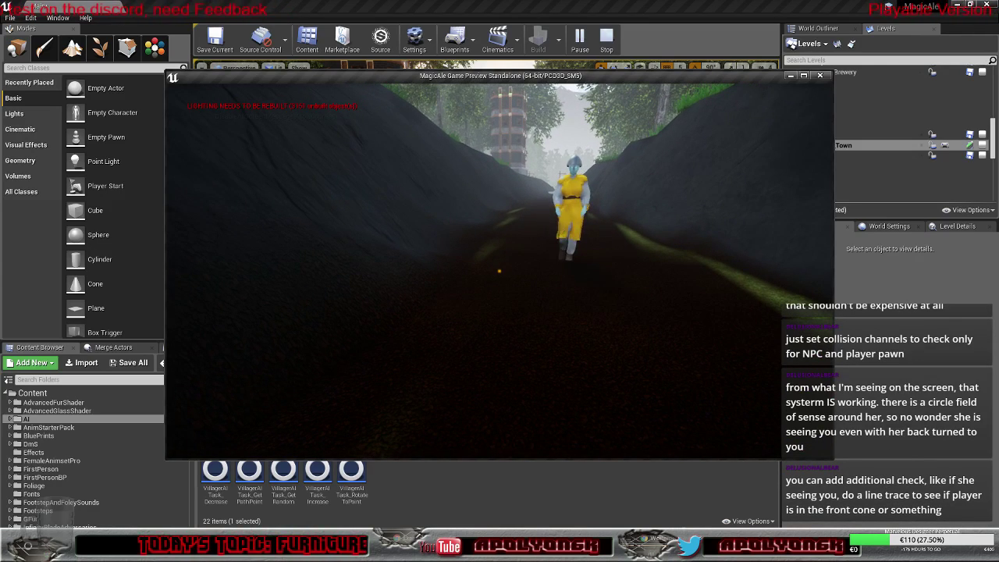
key("s")
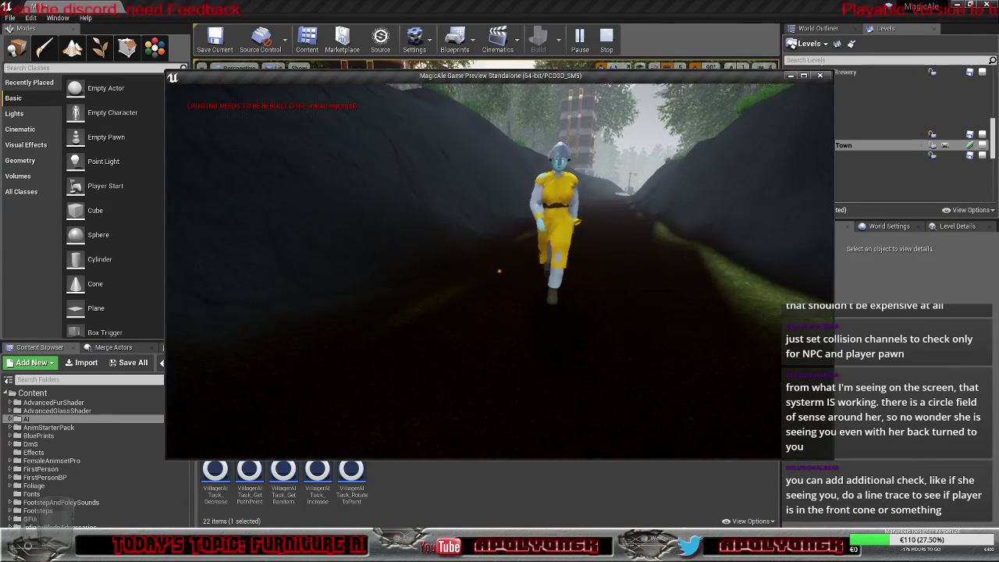
key("s")
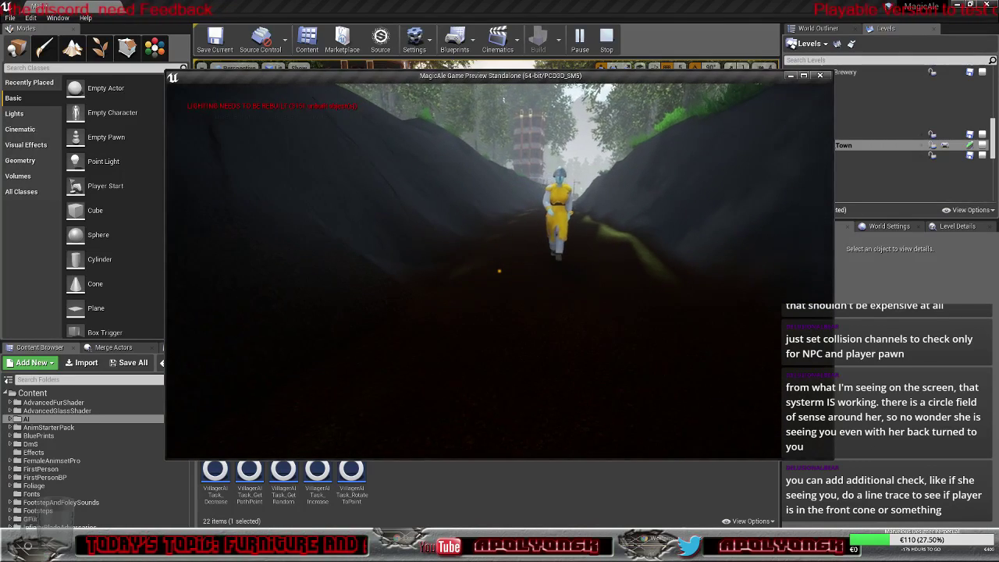
key("s")
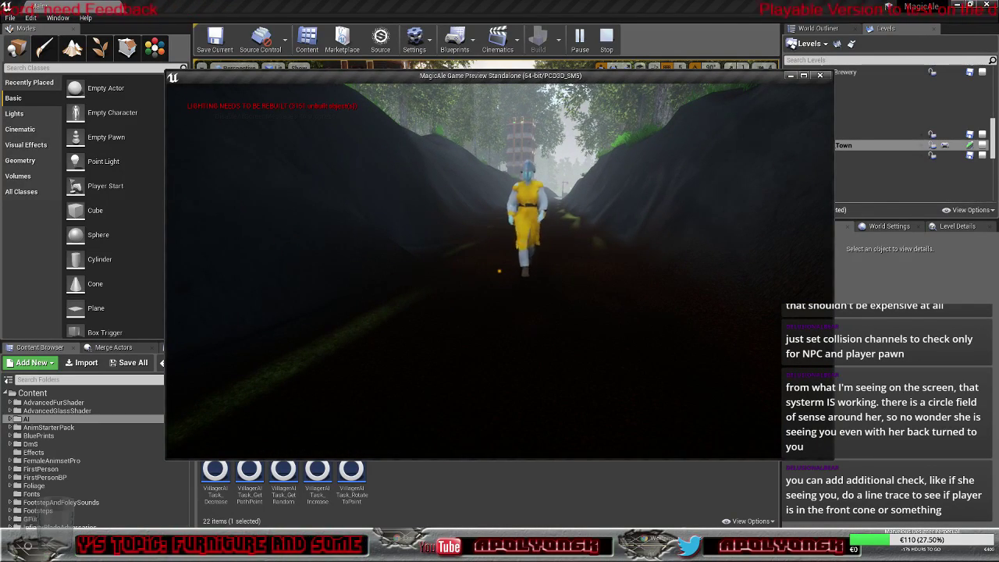
key("s")
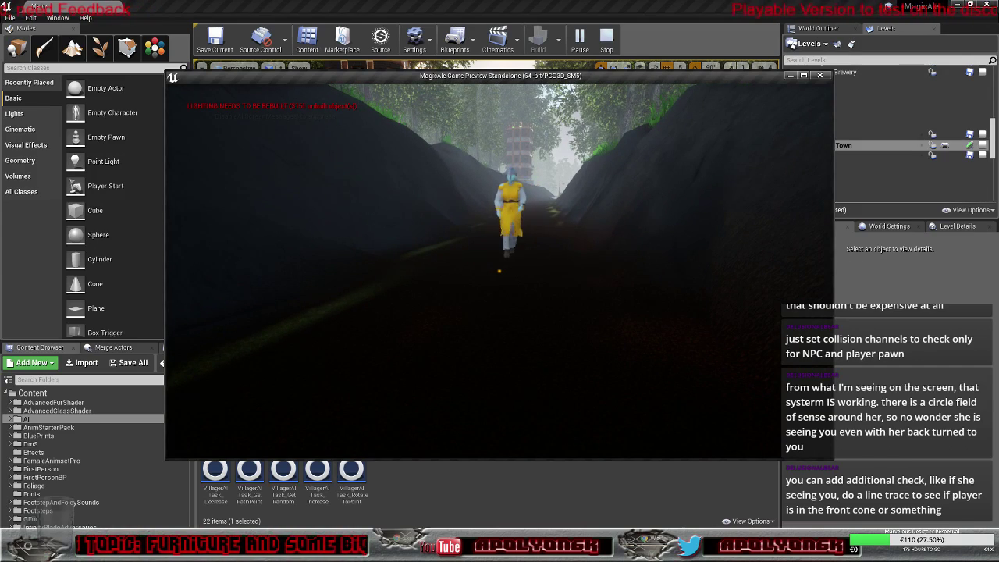
Step: Step aside to let the guard pass, and back away behind it to test when it loses sight of the player
key("a")
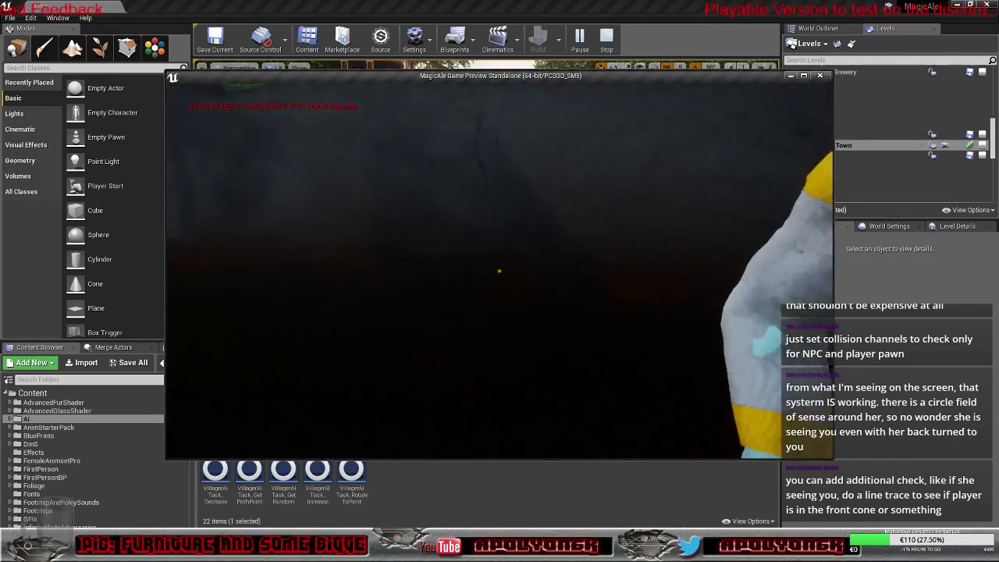
key("s")
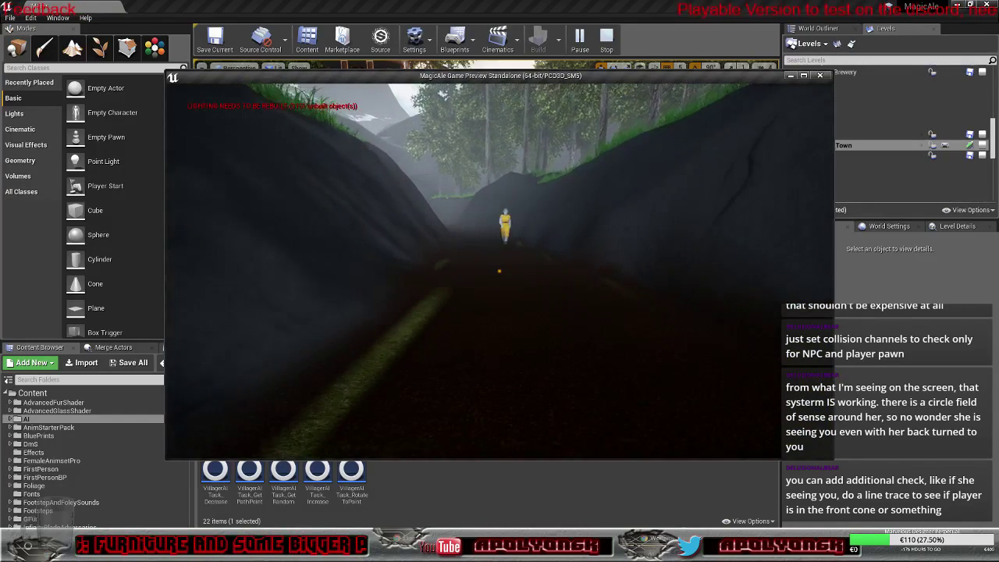
key("s")
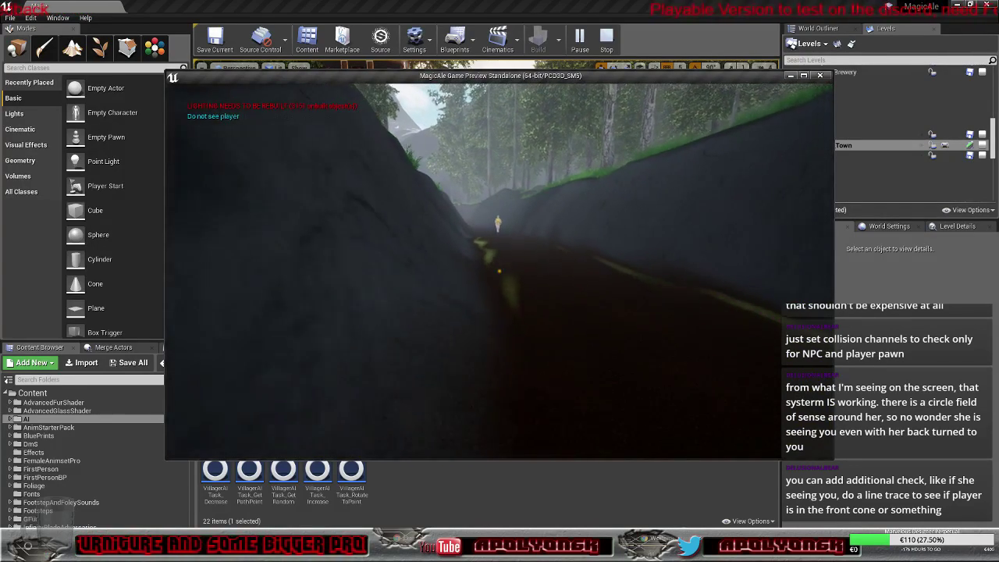
key("s")
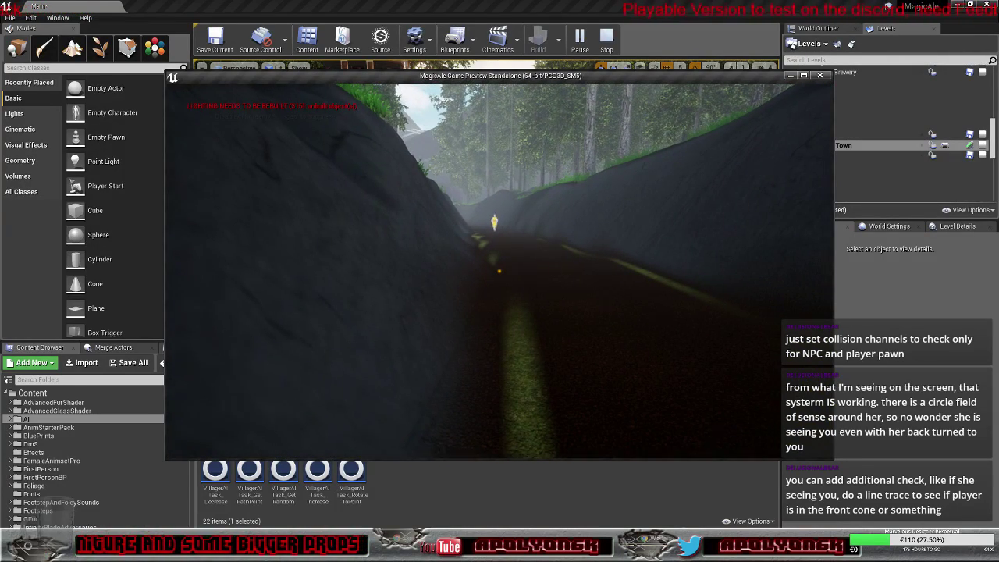
key("s")
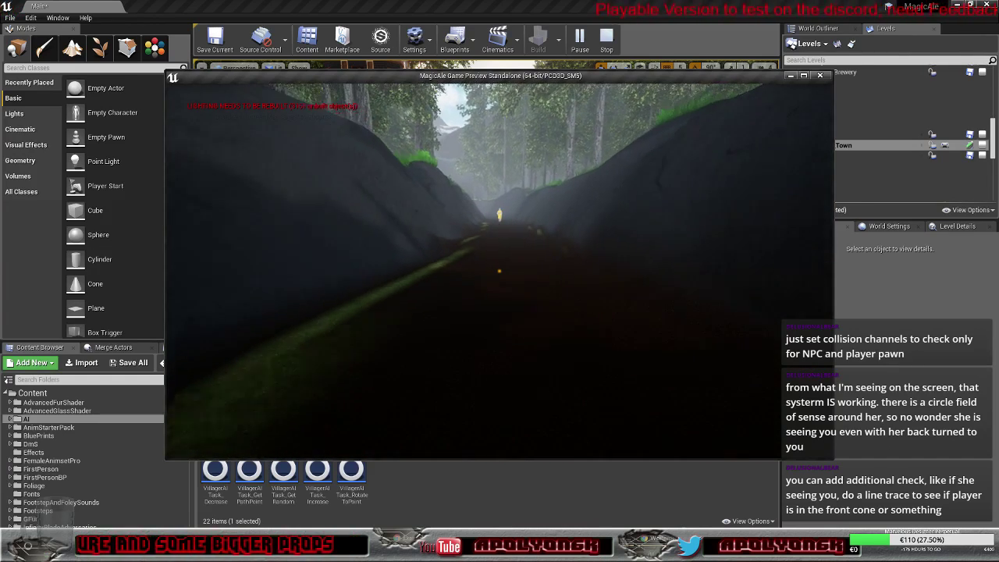
key("s")
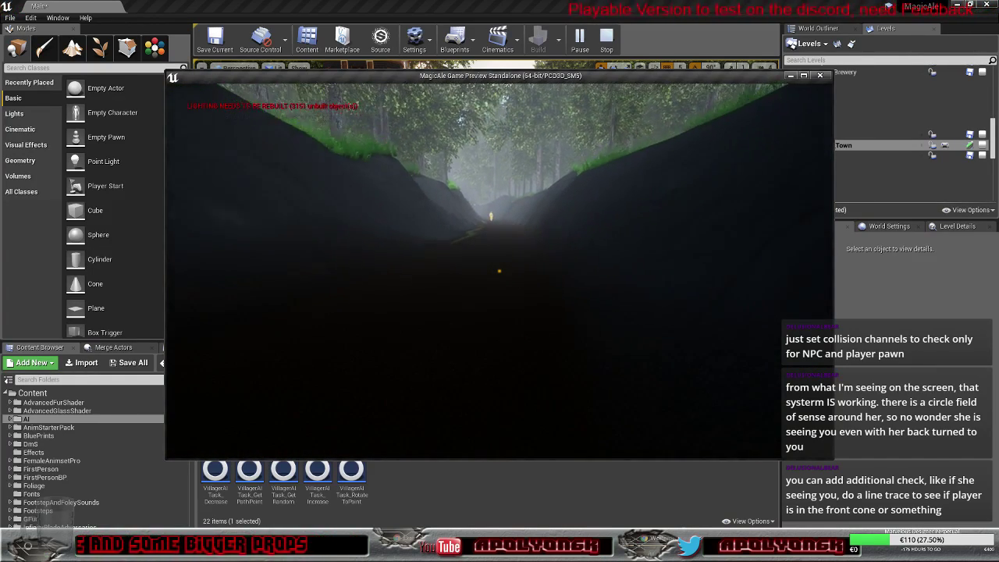
Step: Run the player back along the ravine path to the town edge and climb the slope into the forest
key("w")
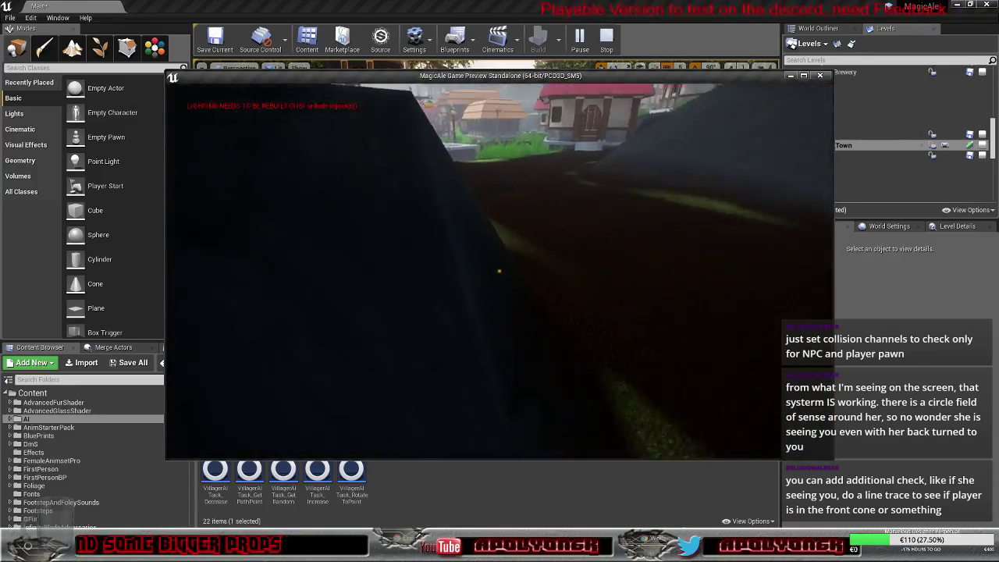
key("w")
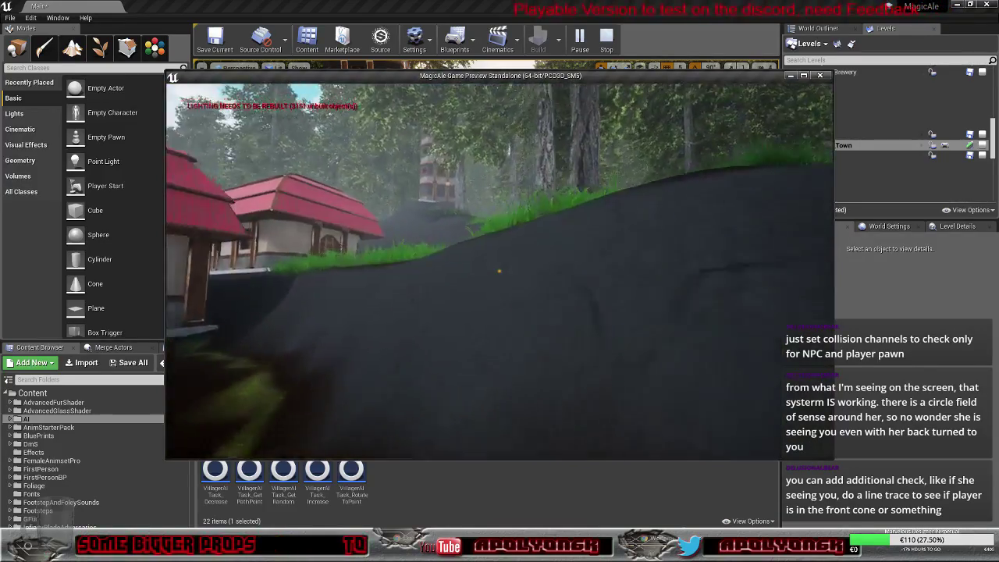
key("w")
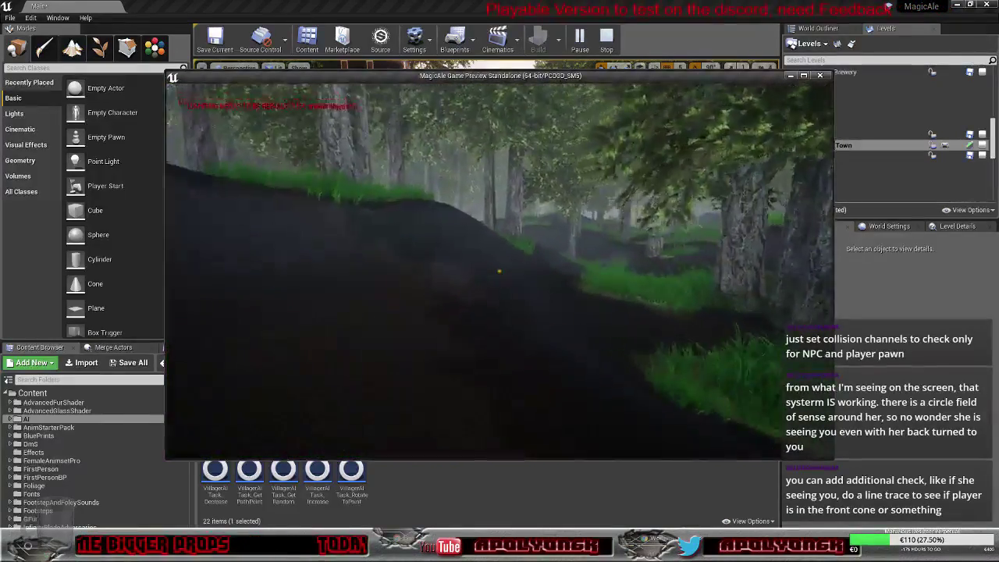
key("w")
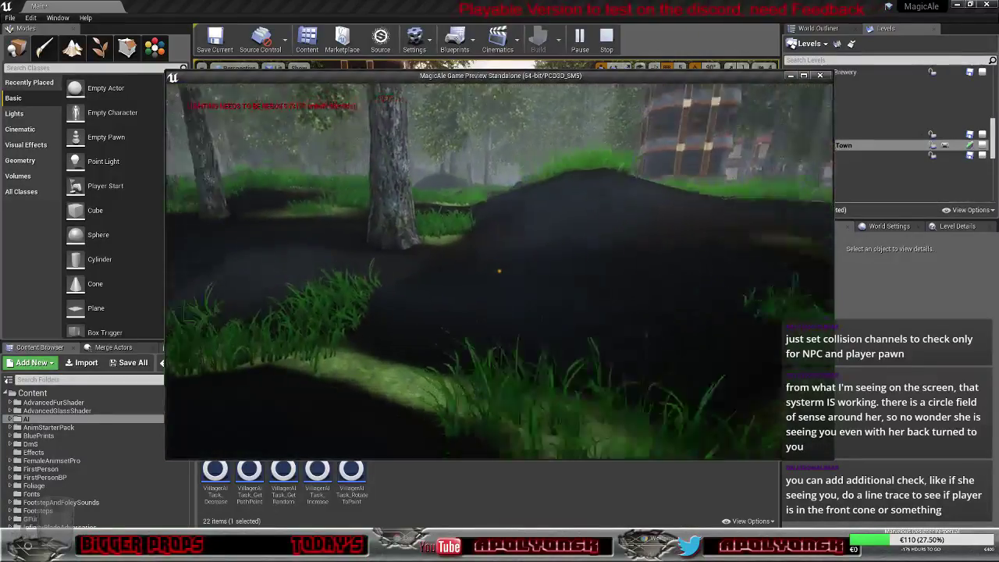
key("w")
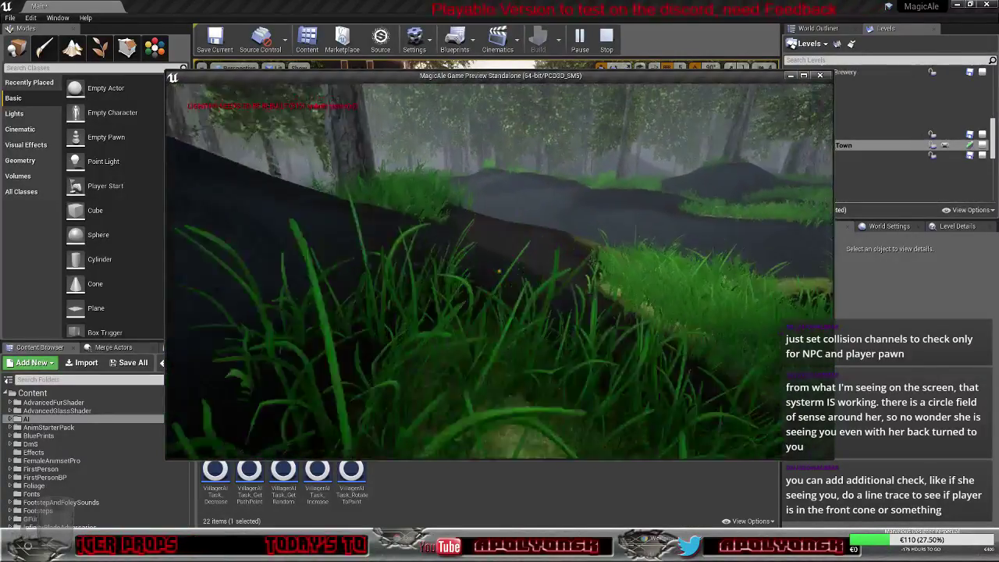
Step: Move the player along the grassy ridge above the ravine to test whether the guard below notices it
key("w")
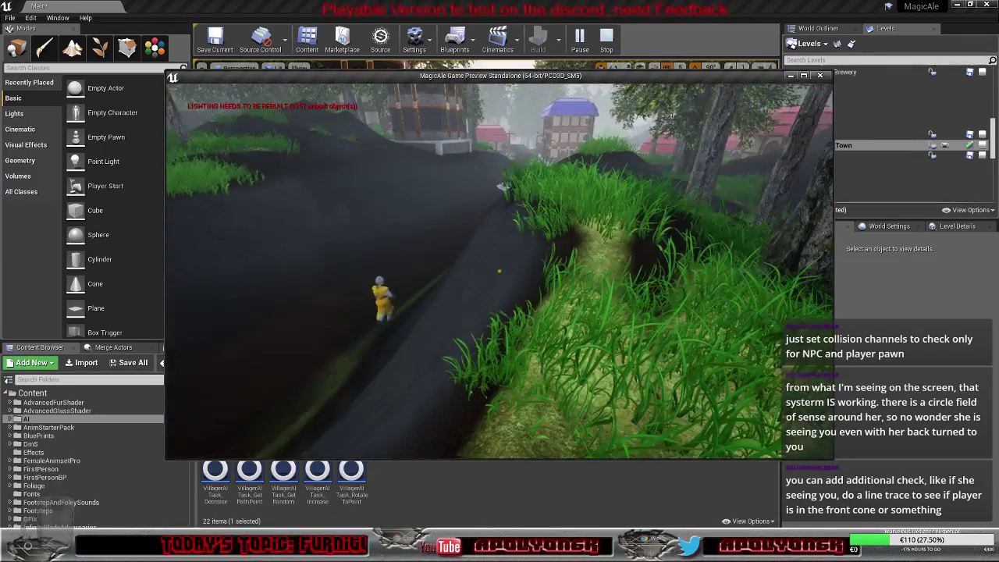
key("w")
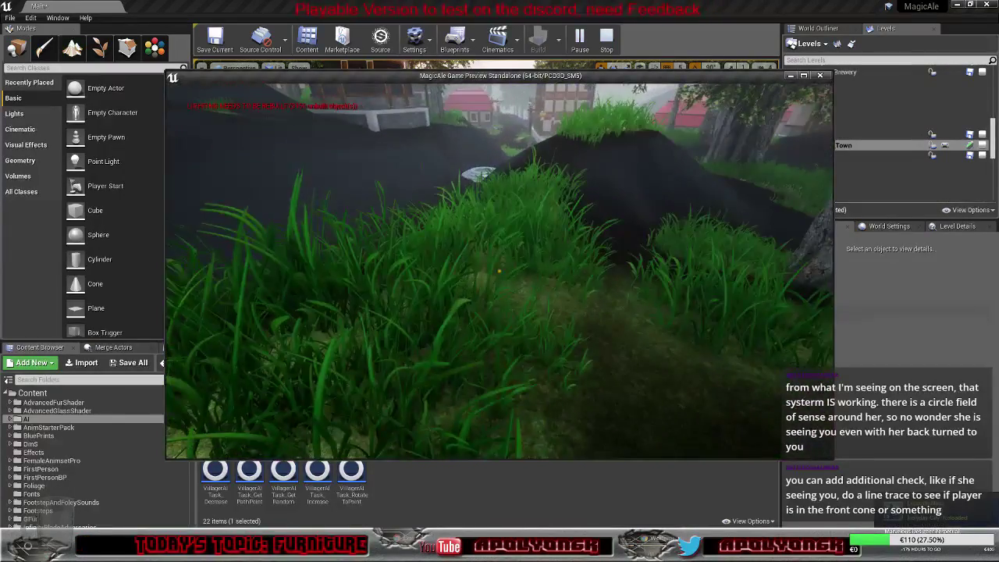
key("w")
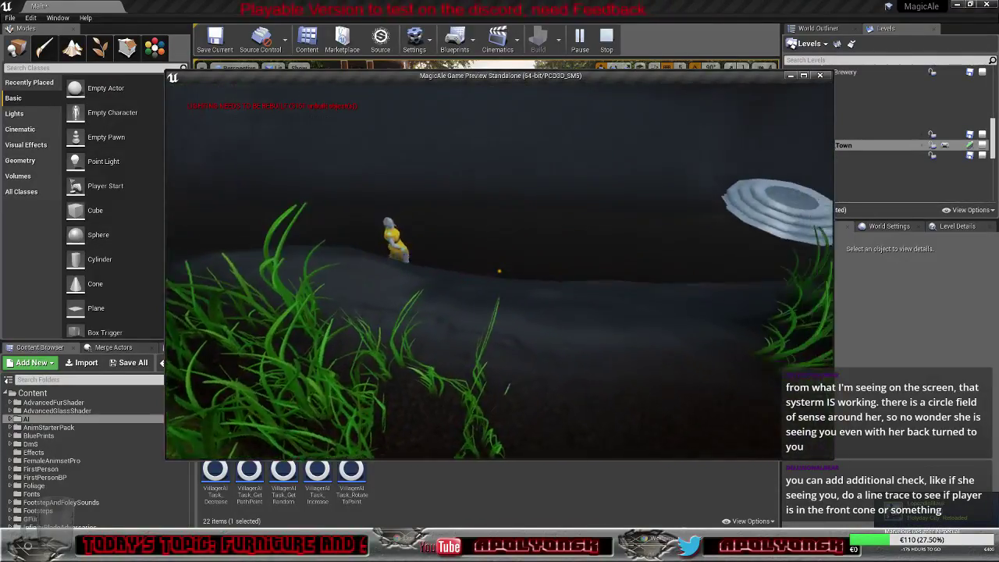
key("d")
key("d")
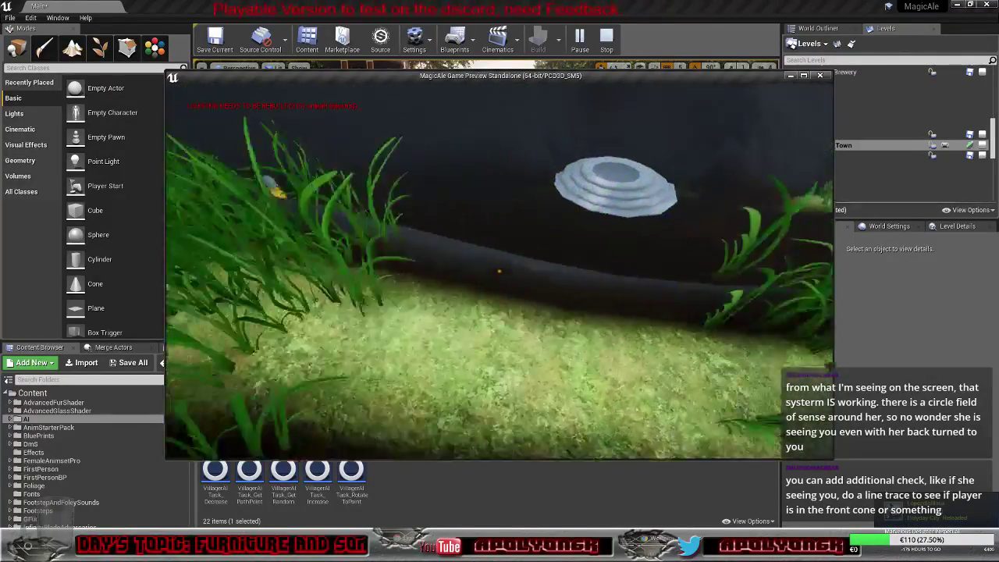
Step: Keep pace with the guard from the ridge as it walks past the round stone platform, and draw back from the edge
key("w")
key("d")
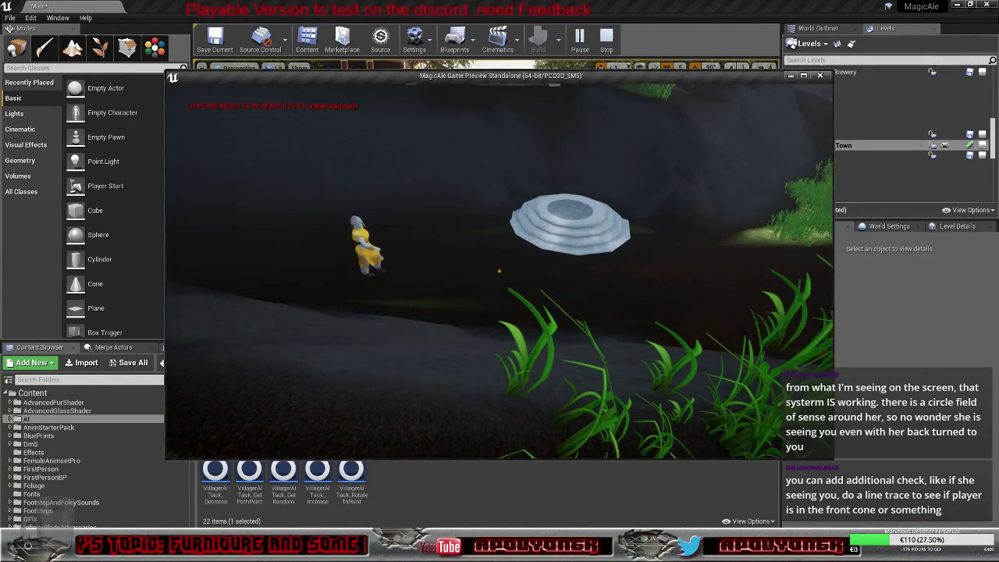
key("d")
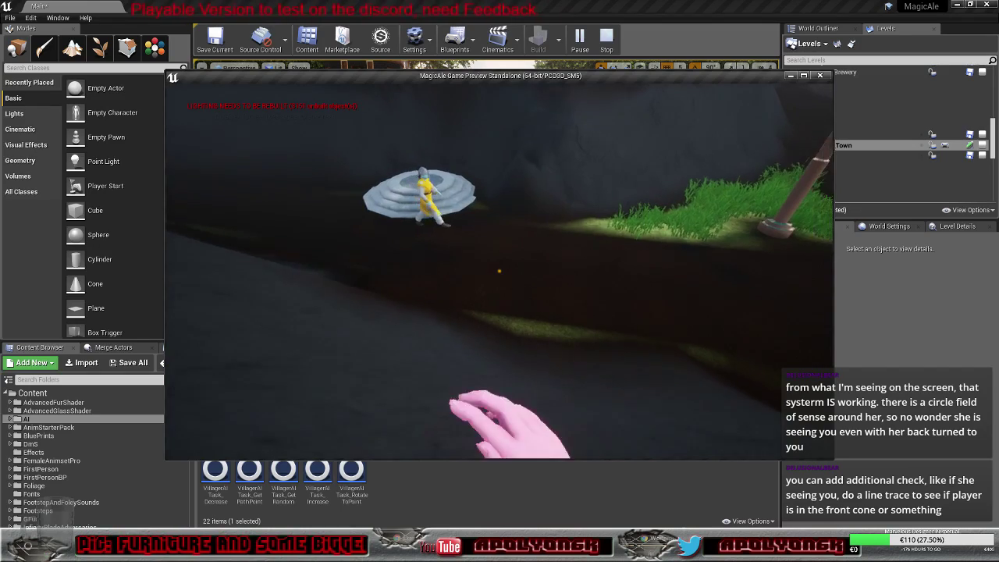
key("s")
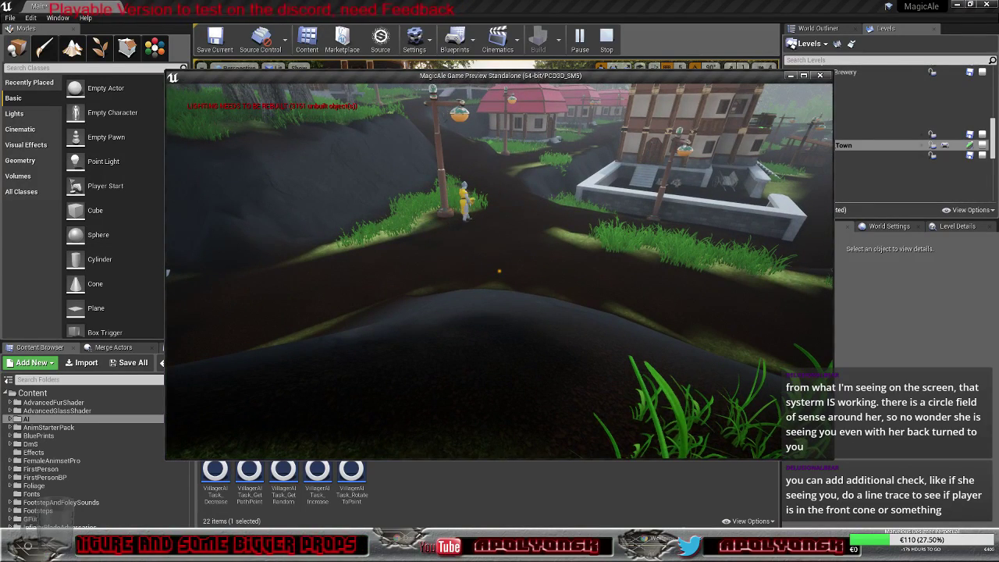
Step: Observe the guard's patrol at the lamp post junction from the hill above, and end the play session
key("a")
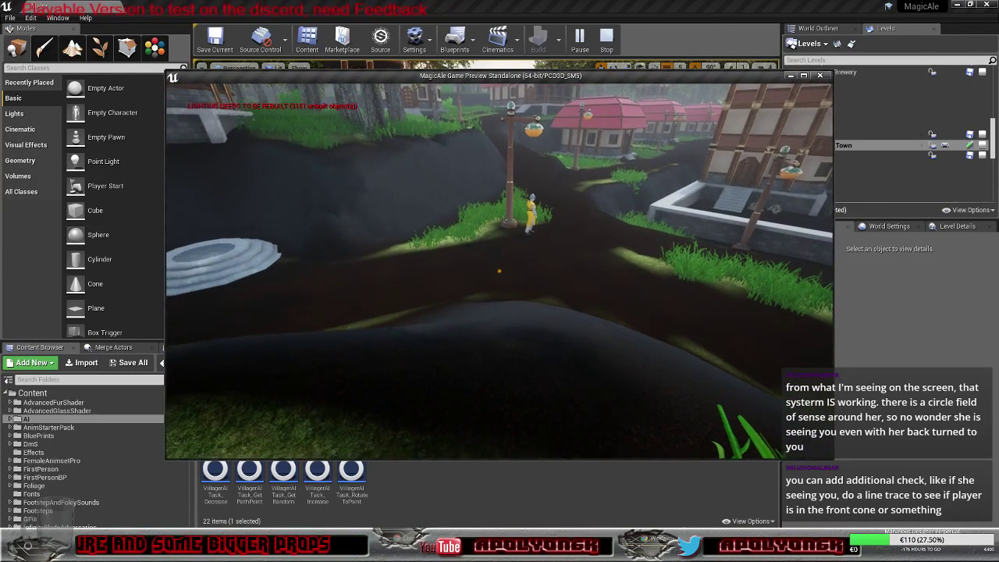
key("w")
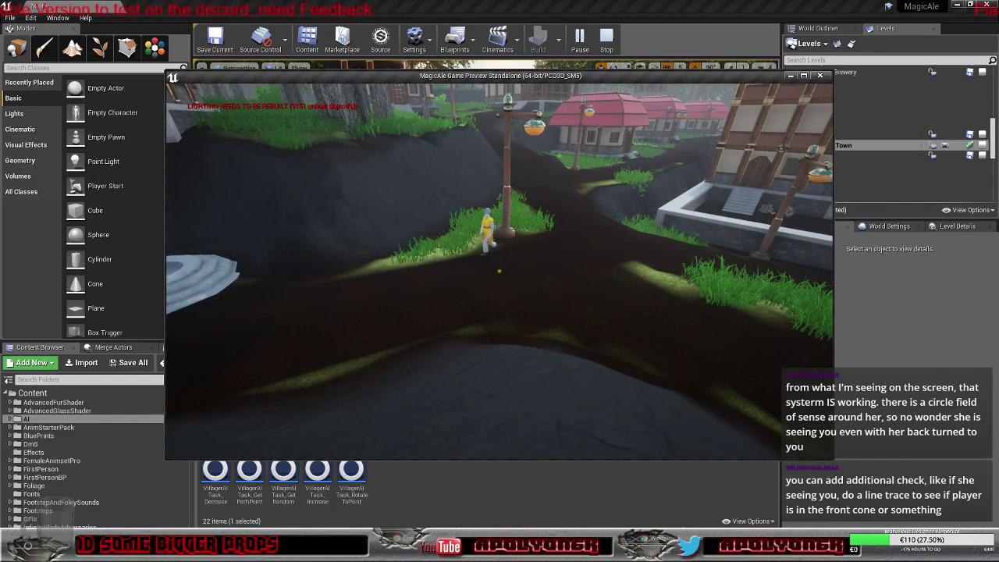
key("a")
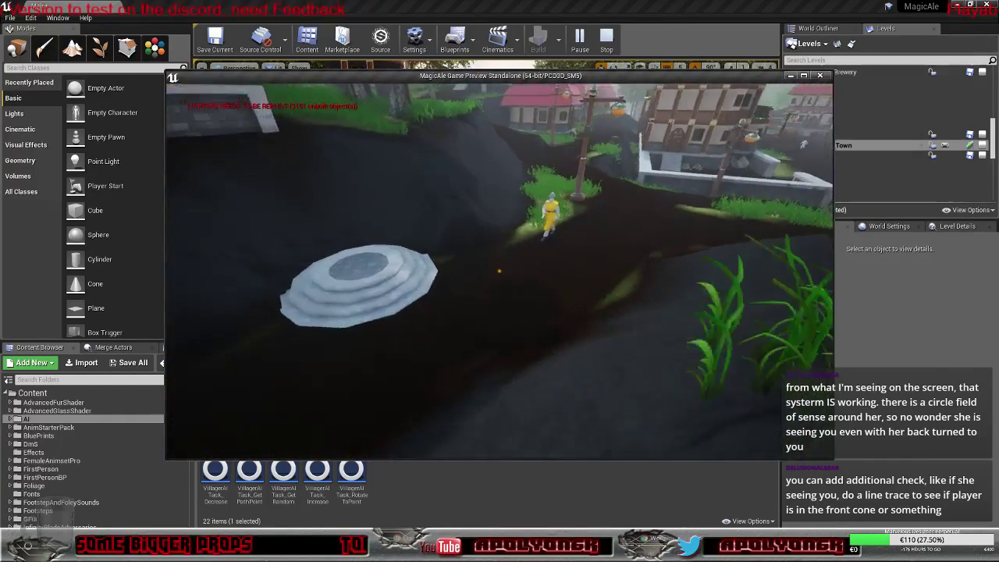
key("a")
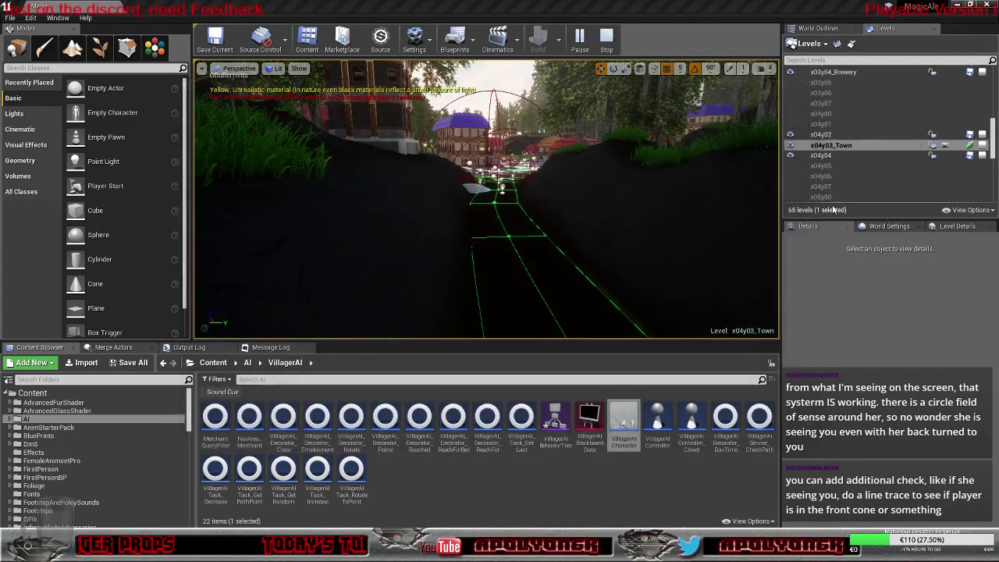
key("Escape")
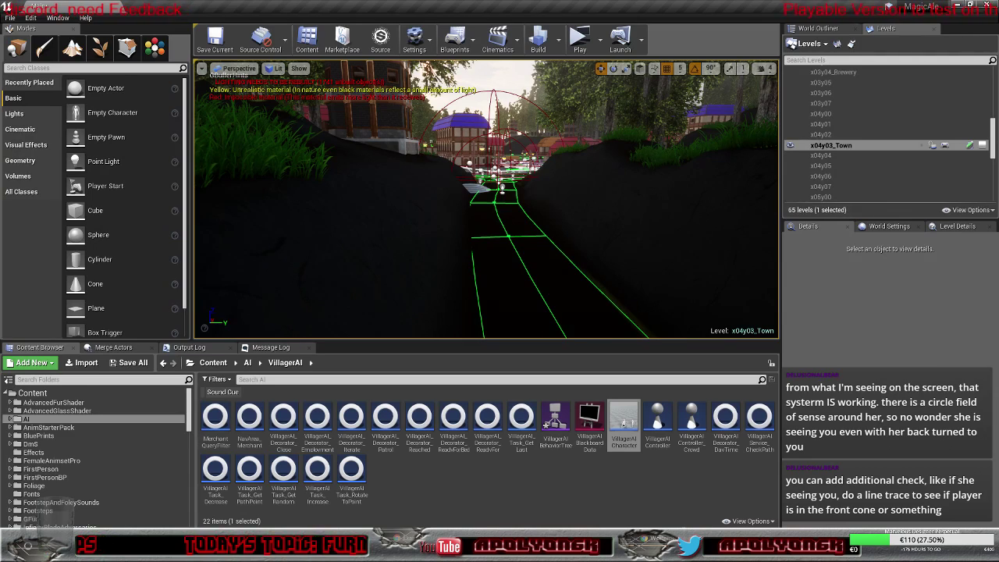
Step: Review the VillagerAIController event graph and the BTService_CheckLineOfSight settings in the villager behavior tree
key("alt+Tab")
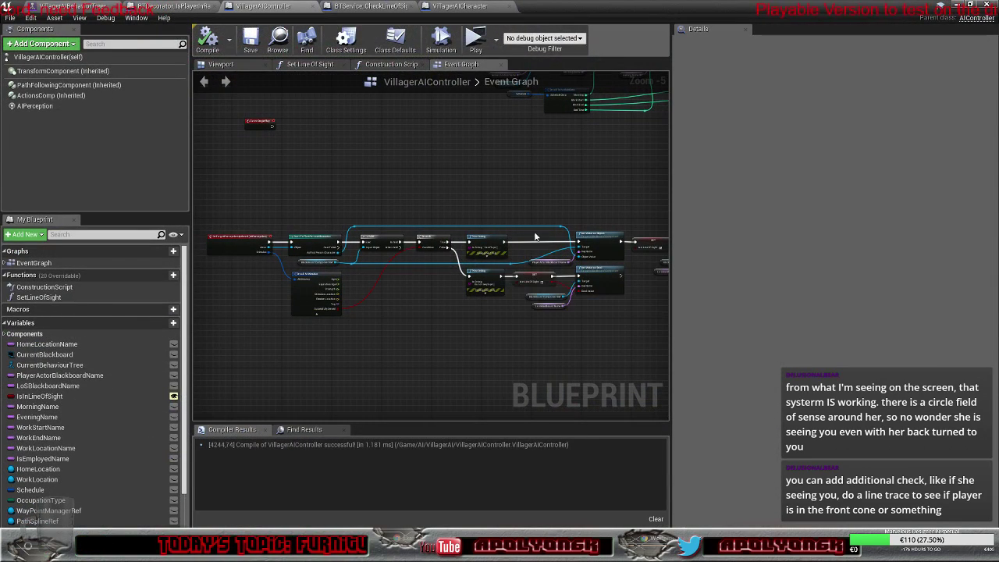
right_click_drag(547, 133, 534, 244)
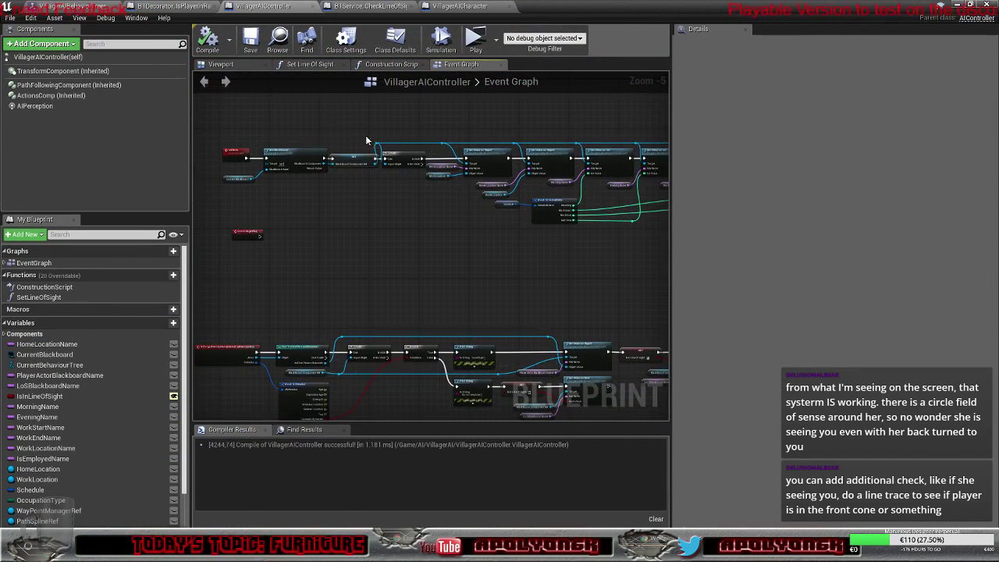
left_click(88, 7)
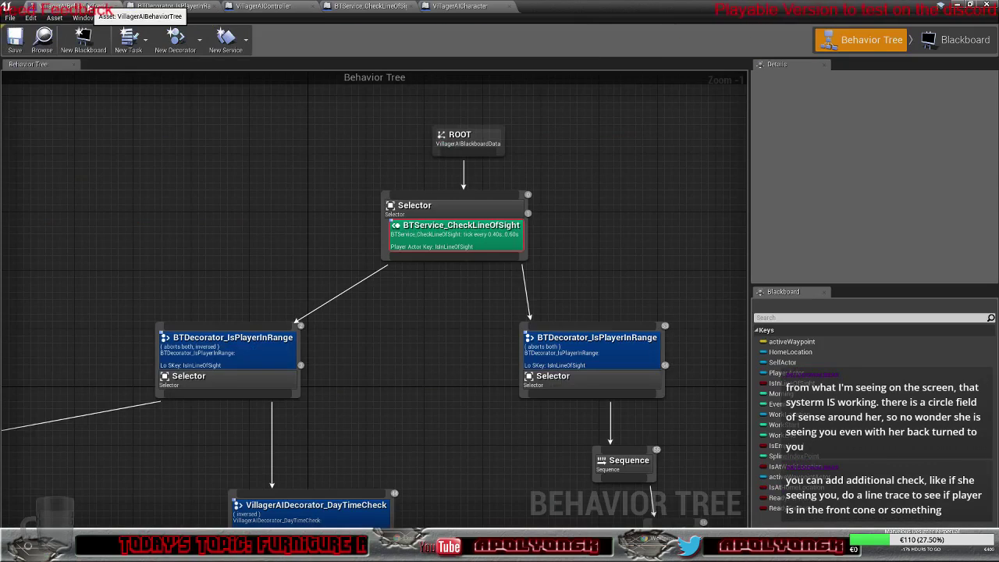
left_click(453, 237)
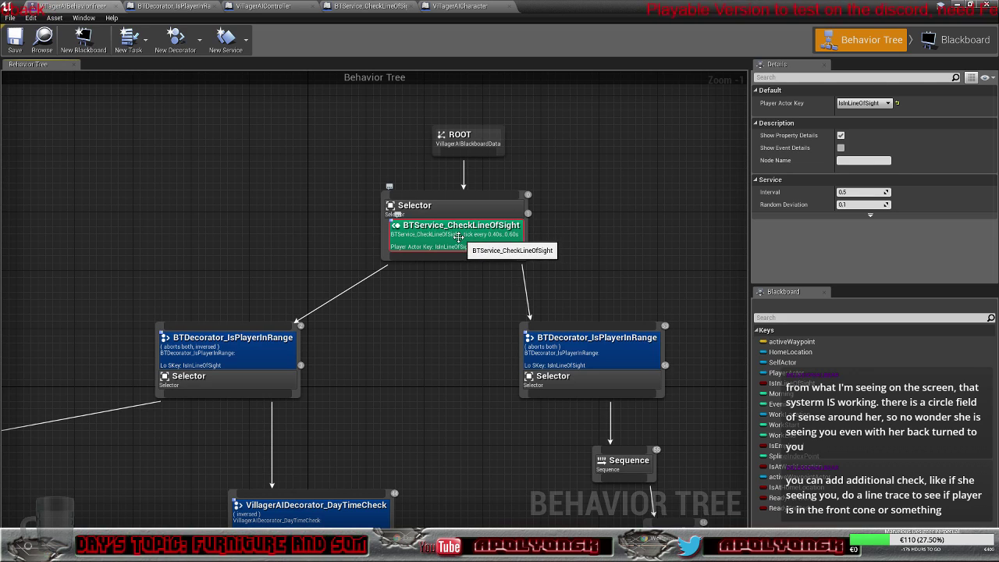
Step: Examine the controller's perception-update logic, from the player cast and stimulus check to the line-of-sight blackboard values
left_click(259, 6)
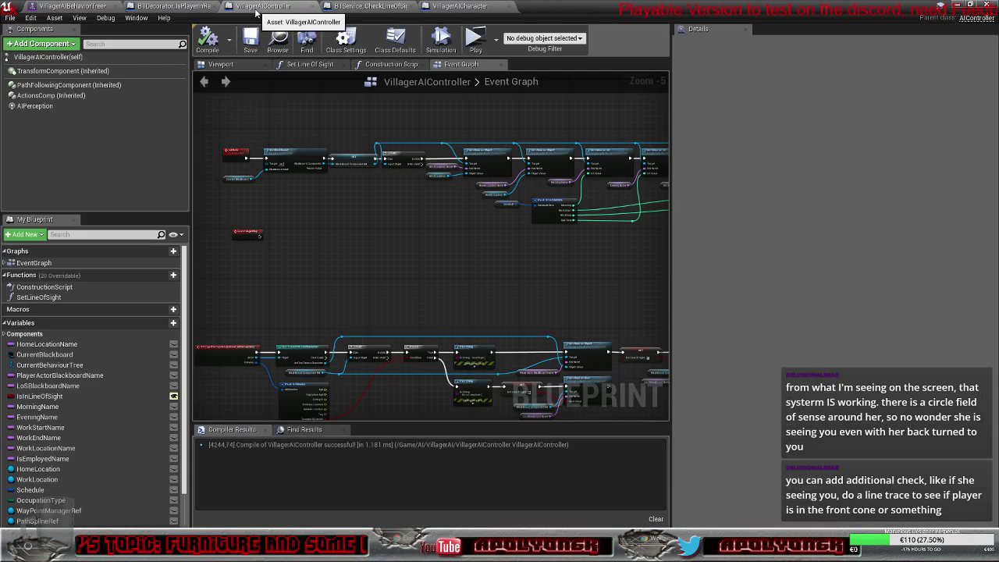
scroll(406, 274, "up", 3)
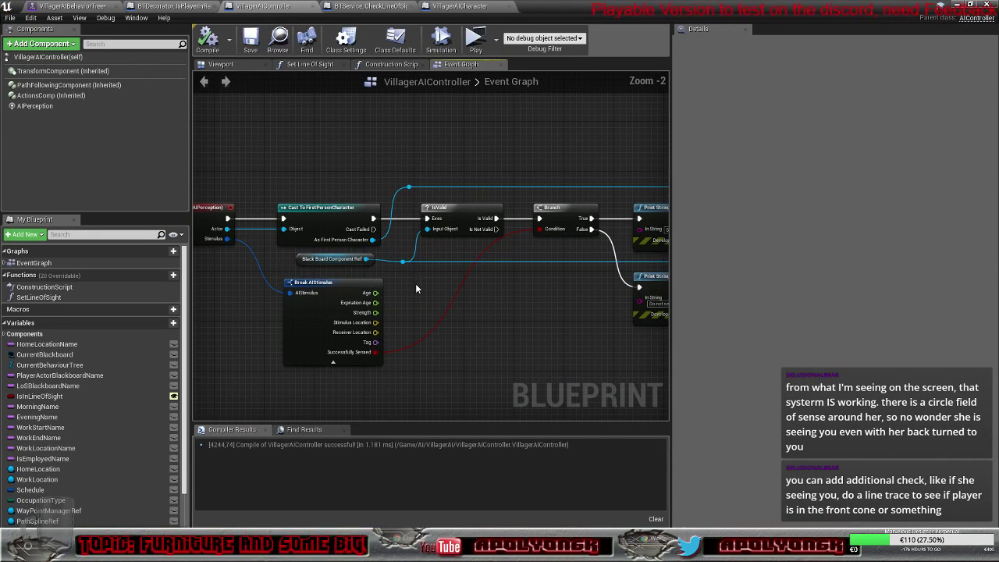
right_click_drag(524, 315, 493, 304)
right_click_drag(618, 307, 283, 310)
right_click_drag(557, 175, 426, 219)
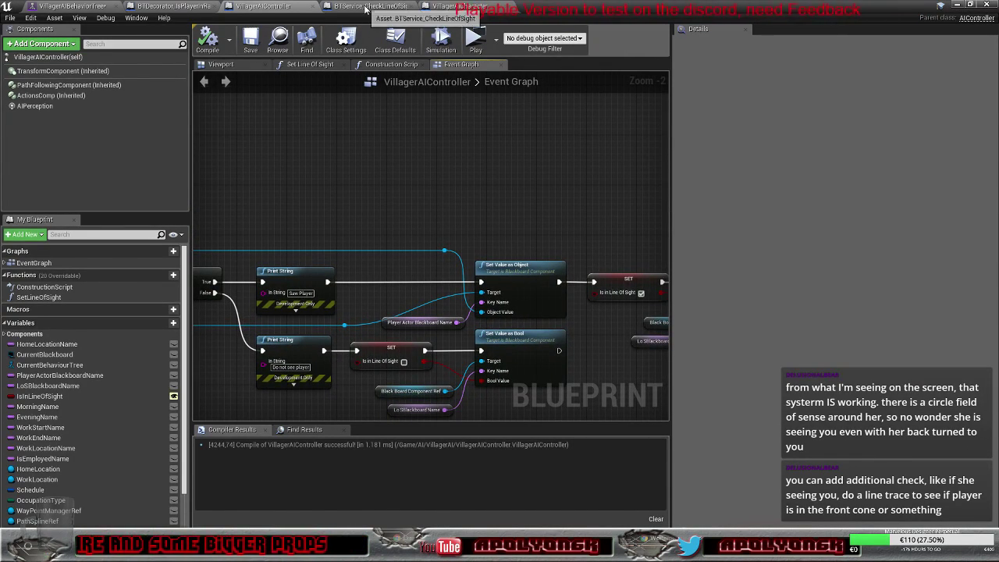
right_click_drag(313, 202, 627, 181)
Step: Delete the BTService_CheckLineOfSight service from the behavior tree's top Selector and reposition that Selector beneath the root
left_click(72, 6)
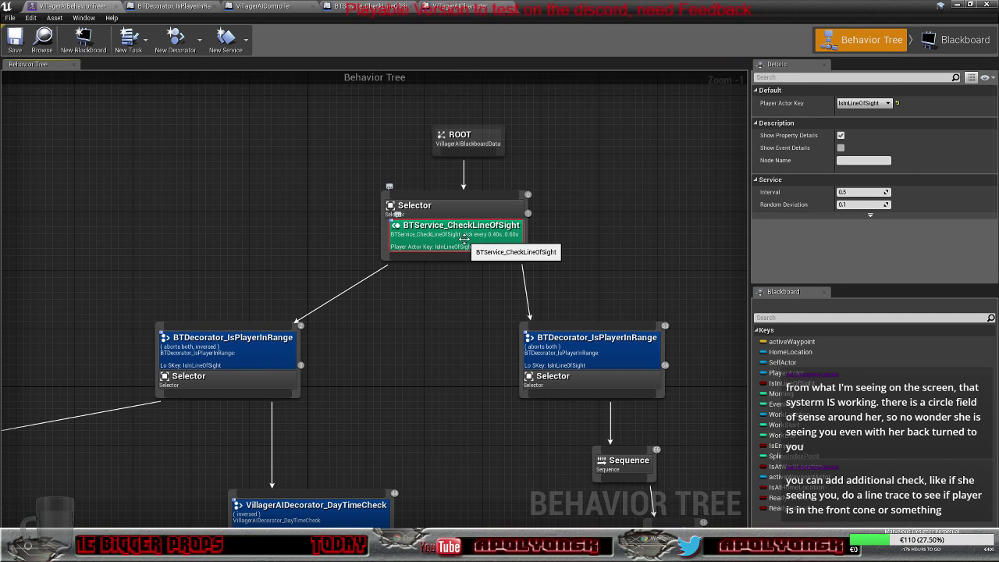
key("Delete")
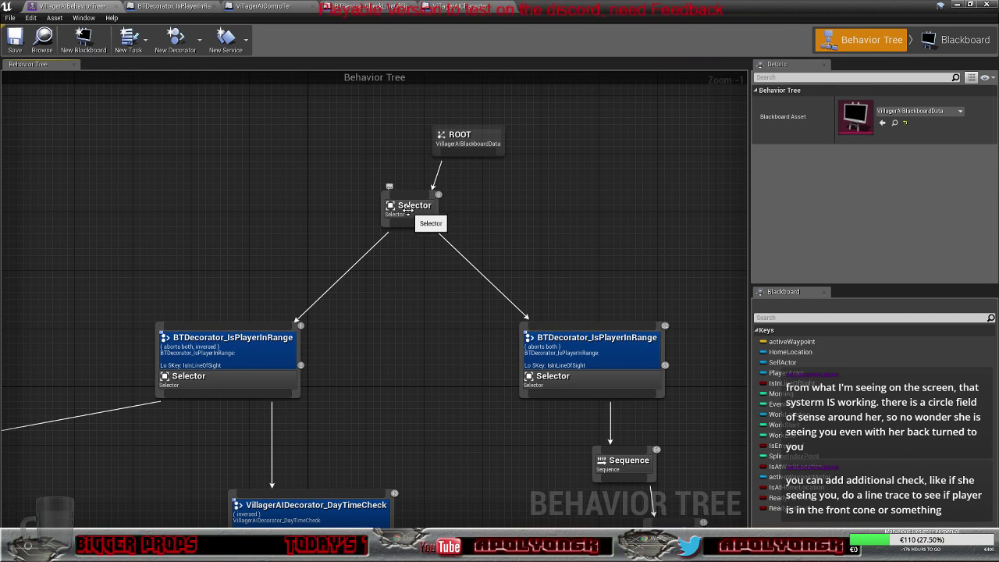
left_click_drag(407, 209, 465, 243)
Step: Add a Wait task to the Sequence under the non-inverted BTDecorator_IsPlayerInRange Selector, beside the Move To task
right_click_drag(602, 313, 416, 173)
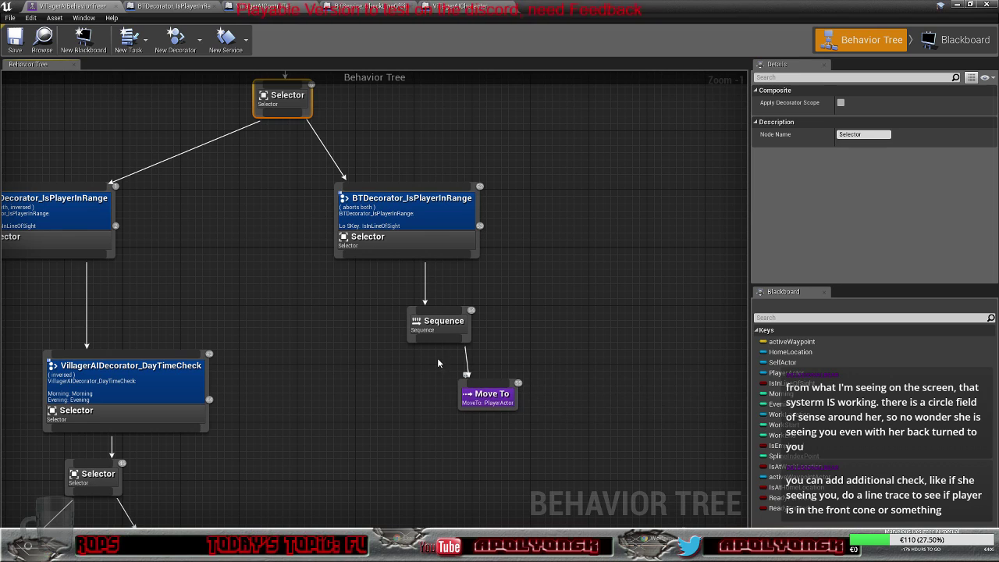
left_click_drag(429, 338, 423, 383)
left_click(426, 382)
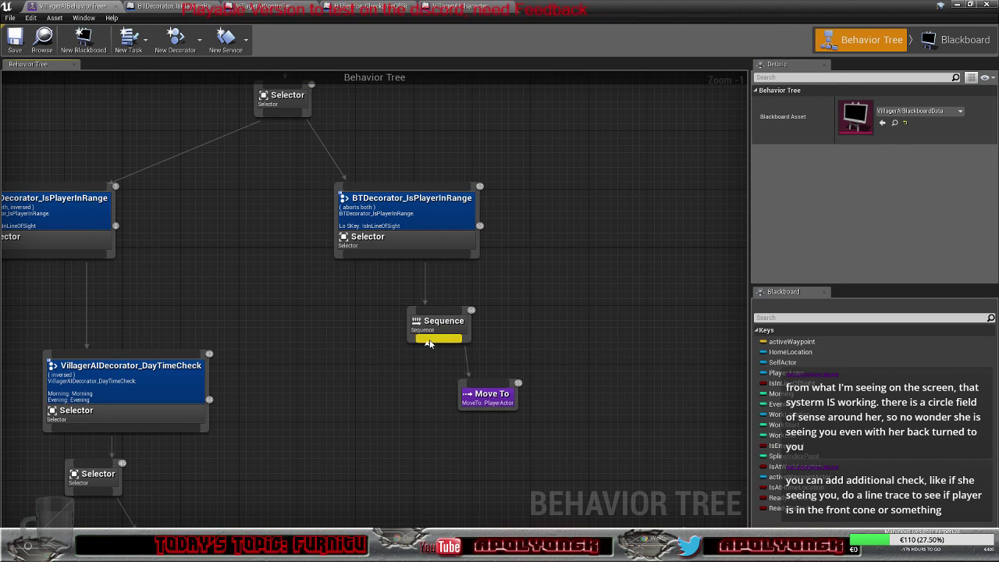
right_click(416, 382)
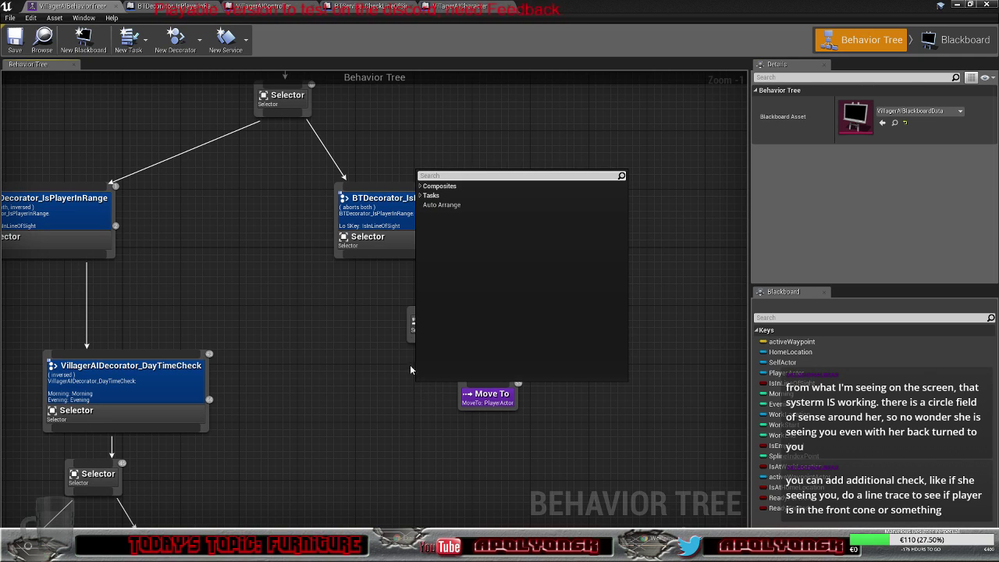
left_click(422, 196)
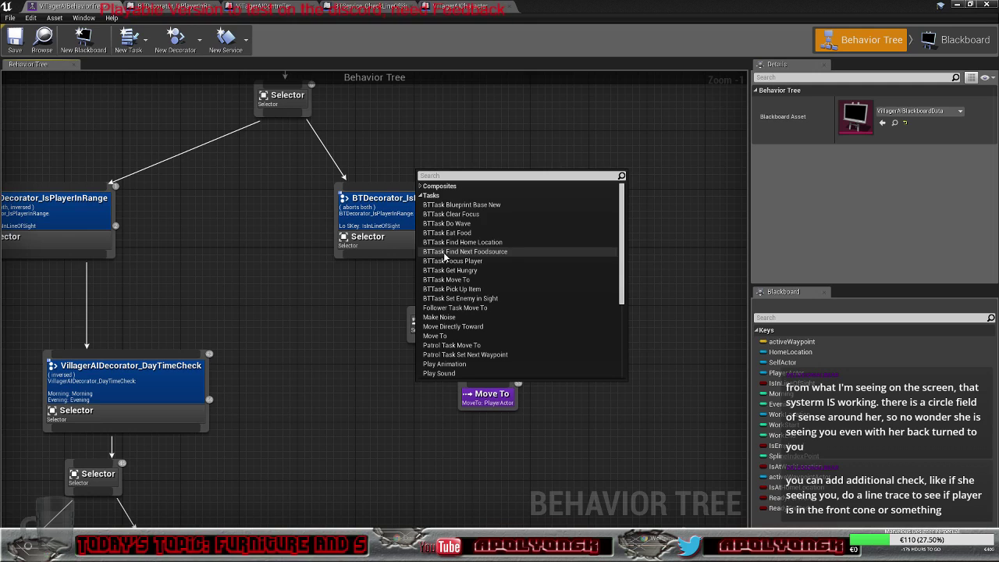
type("w")
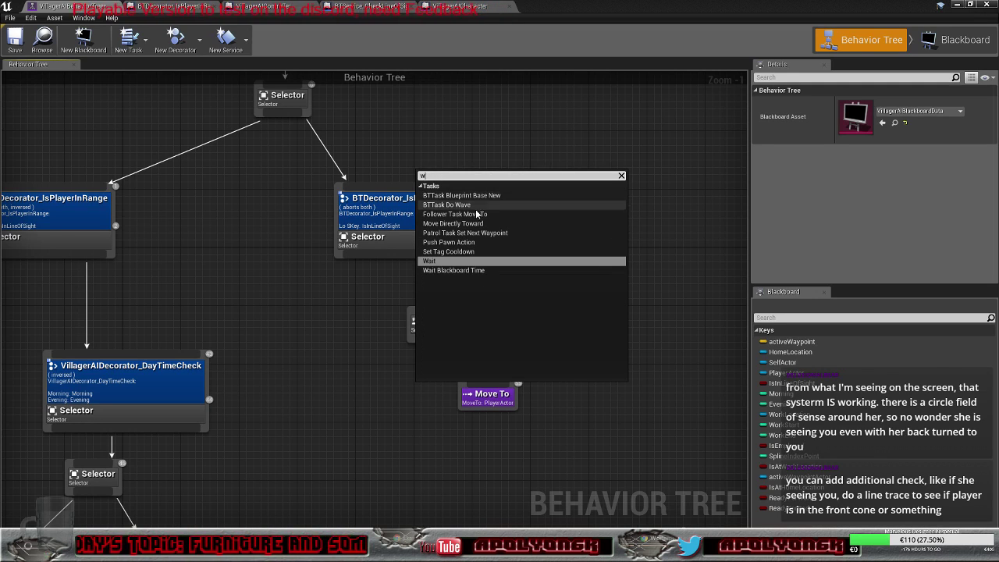
left_click(444, 261)
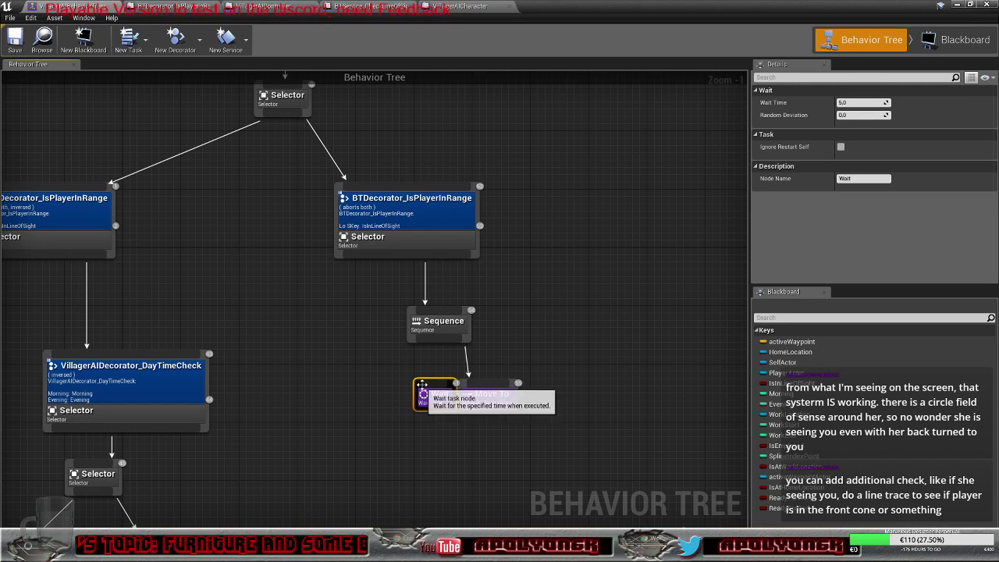
left_click_drag(434, 382, 436, 381)
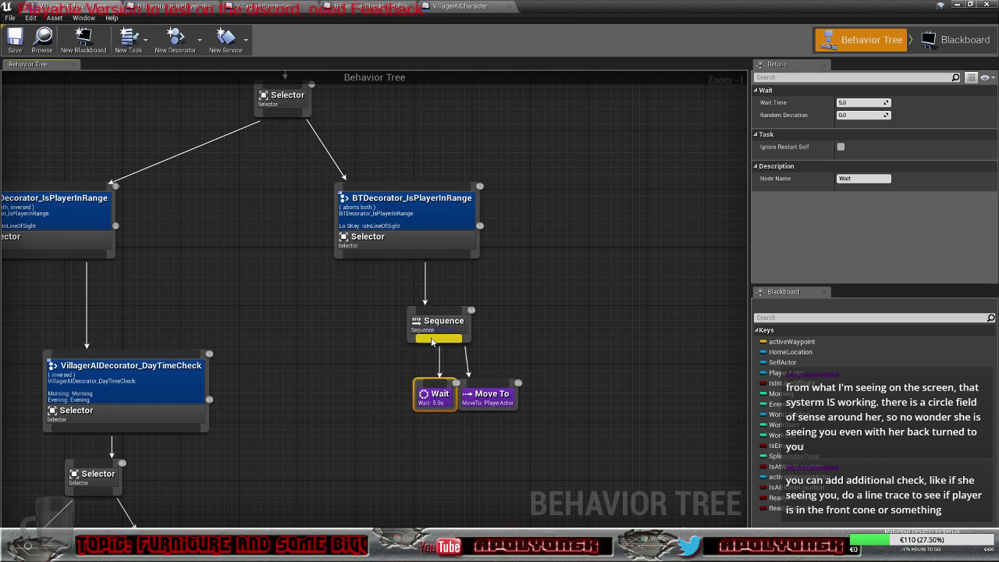
Step: Delete the Move To task from the Sequence and settle the Wait task directly beneath it
left_click(504, 396)
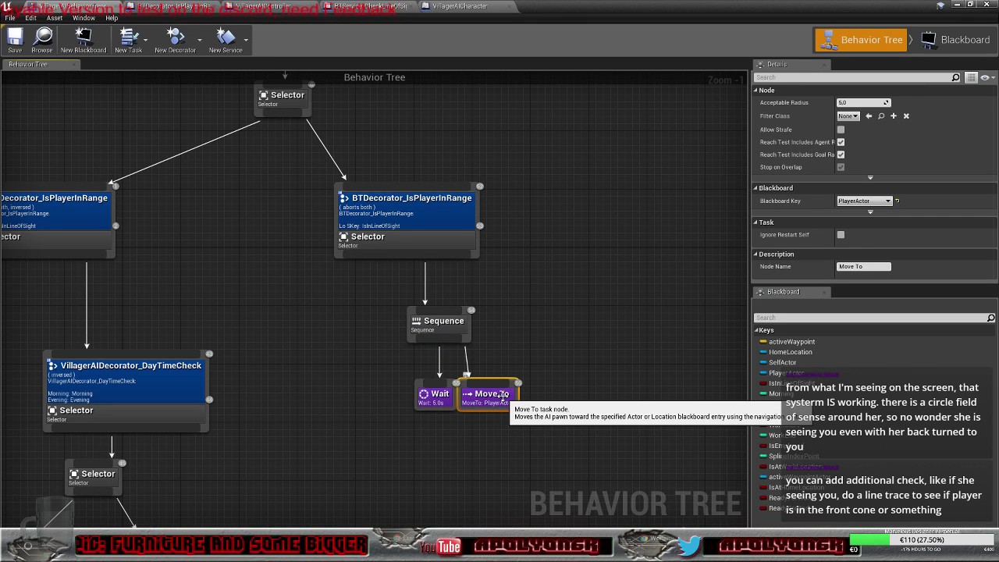
key("Delete")
mouse_move(445, 407)
left_mouse_down()
mouse_move(443, 381)
mouse_move(436, 404)
left_mouse_up()
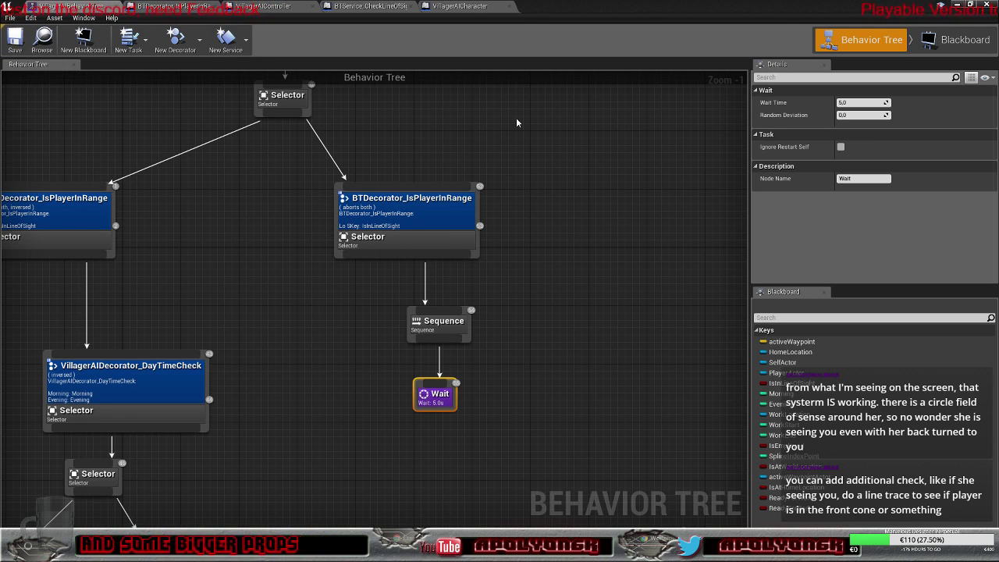
Step: Start a play test from the level editor, walk down the path to the guard's challenge and exit that dialogue
left_click(956, 6)
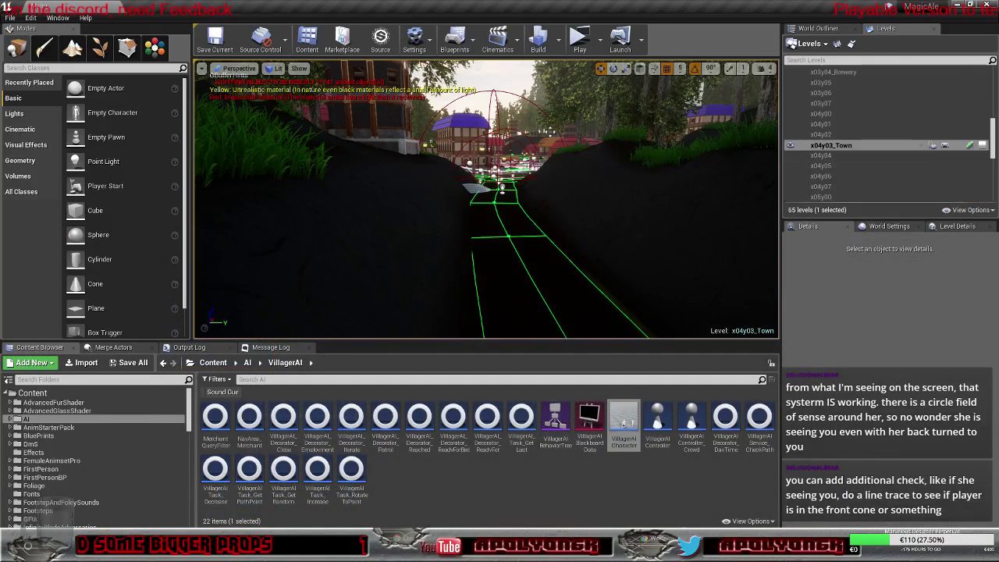
left_click(582, 41)
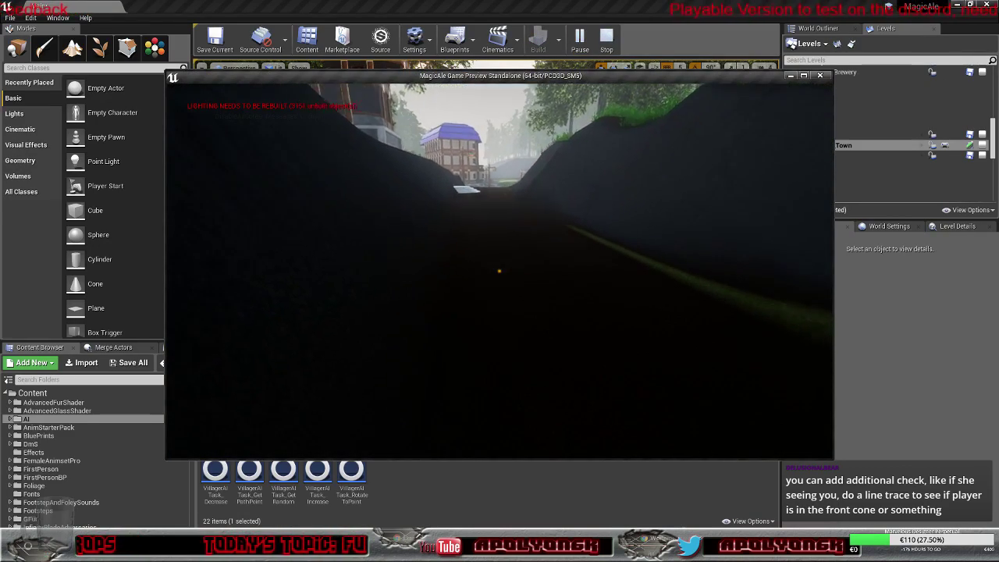
key("w")
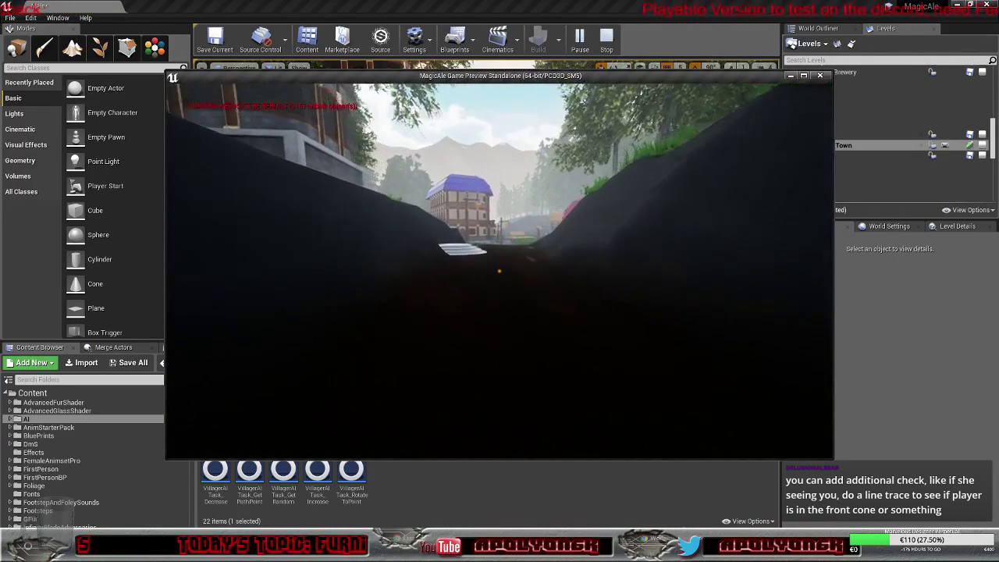
key("w")
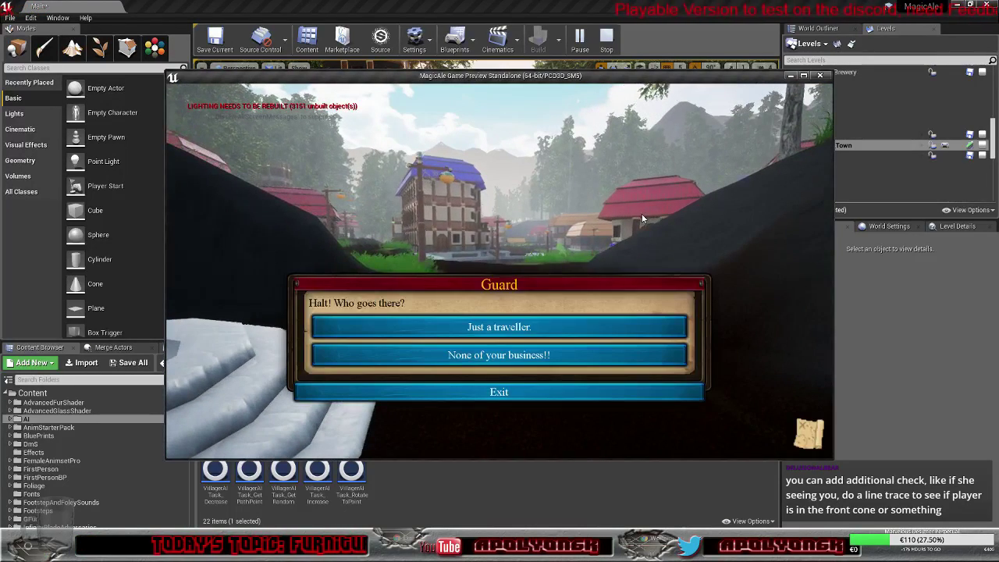
left_click(529, 392)
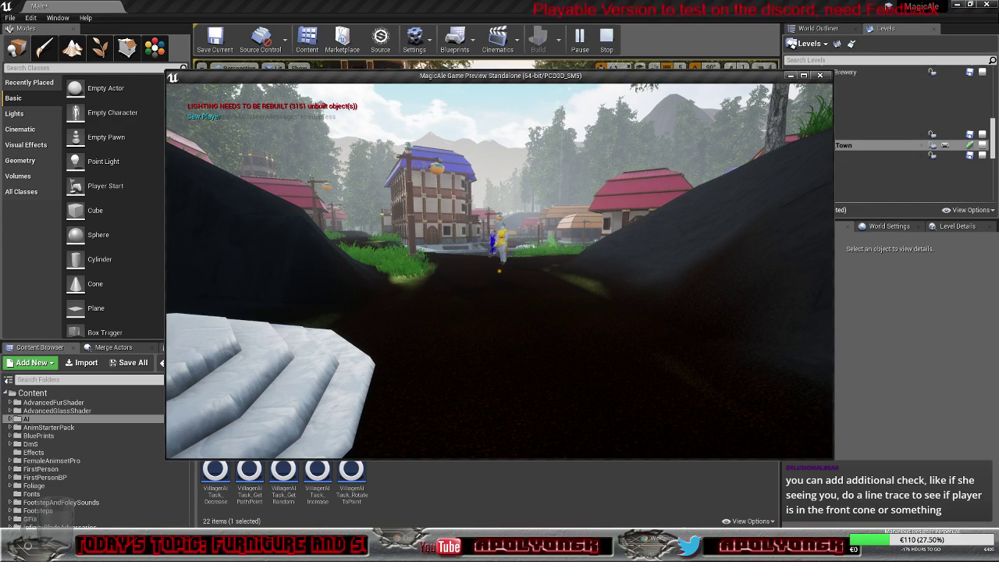
Step: Walk up to the guard in the play test, talk to her and end the conversation
key("w")
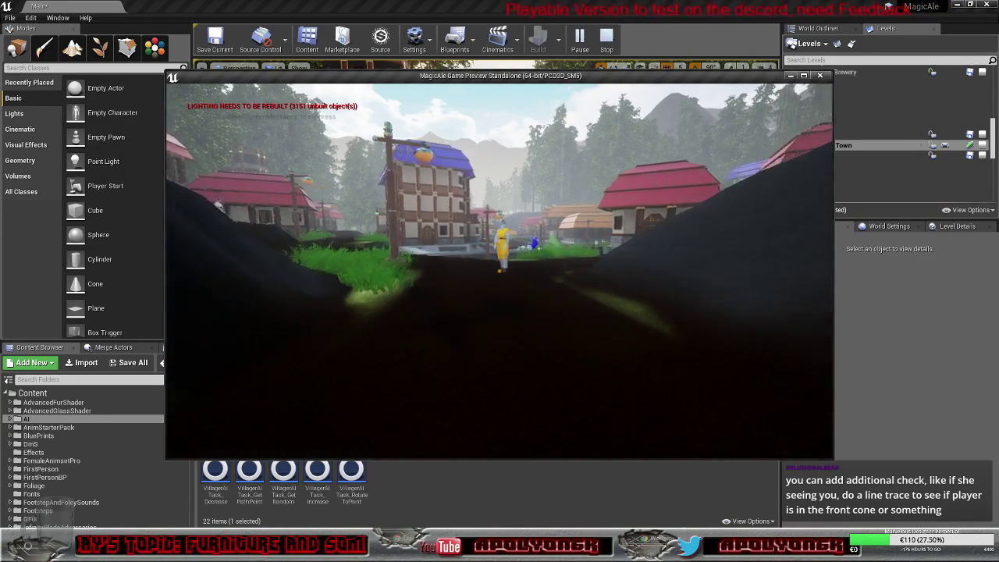
key("w")
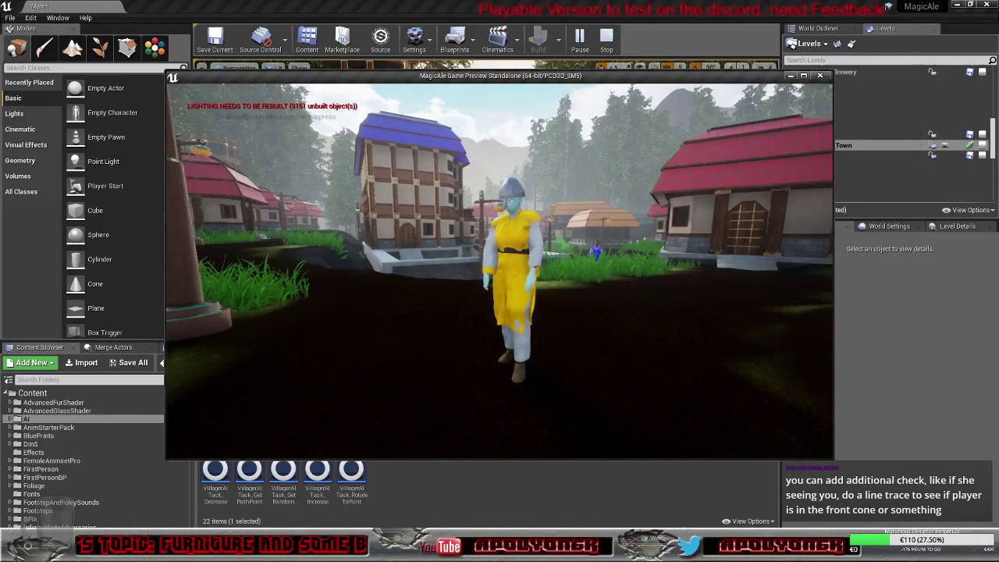
key("e")
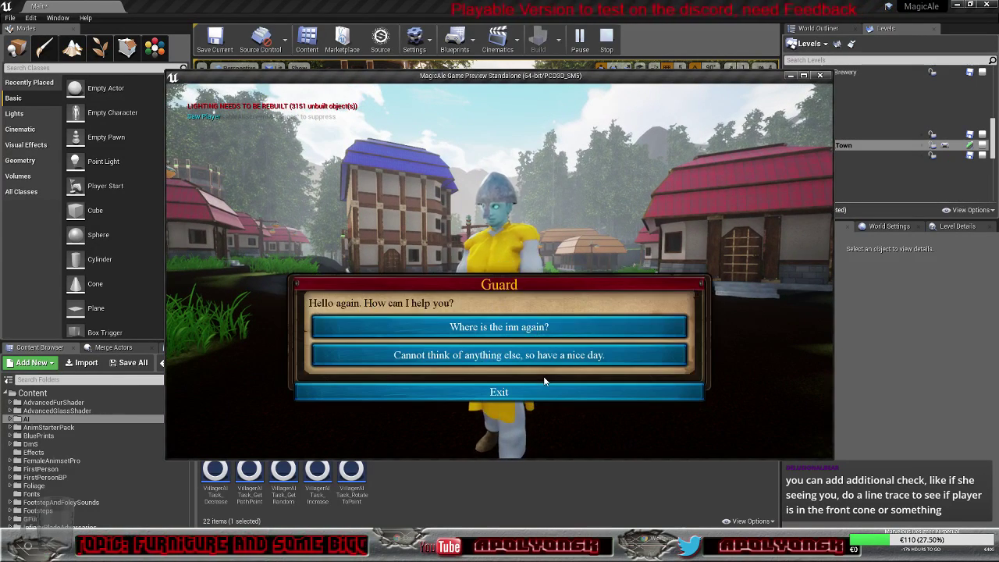
left_click(520, 329)
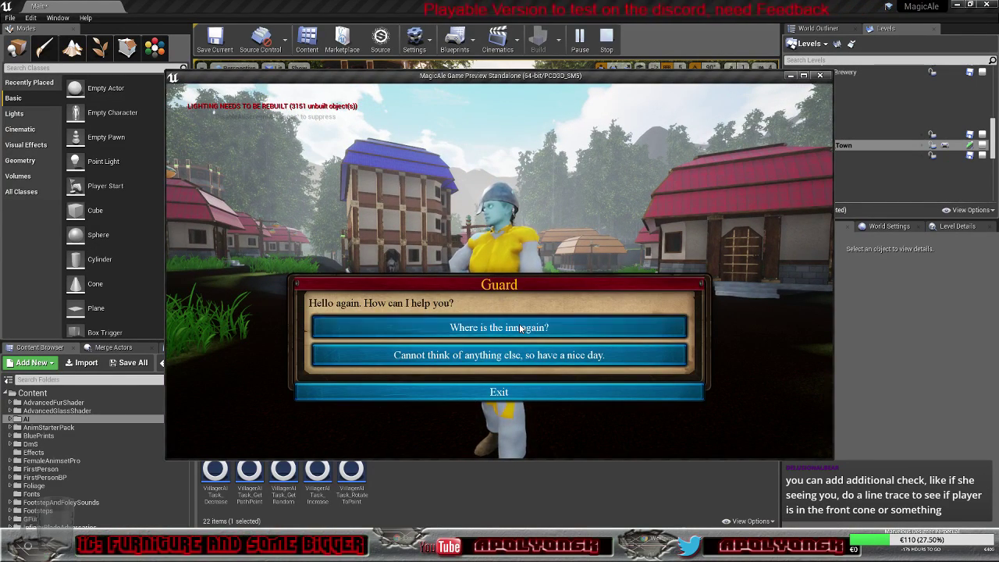
left_click(522, 347)
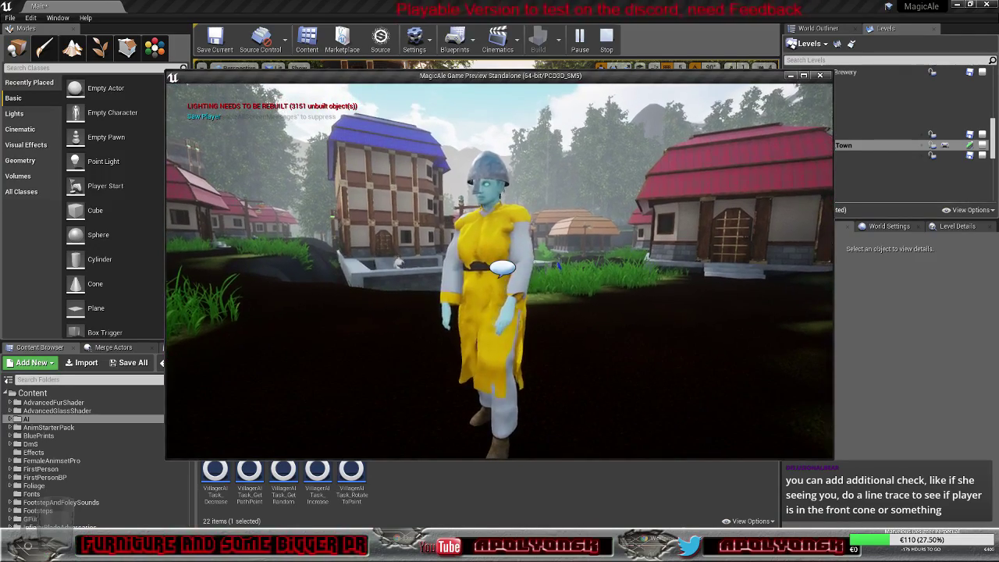
Step: Test the guard's sight by walking away through the town and approaching her from several sides, and end the play test
key("a")
key("w")
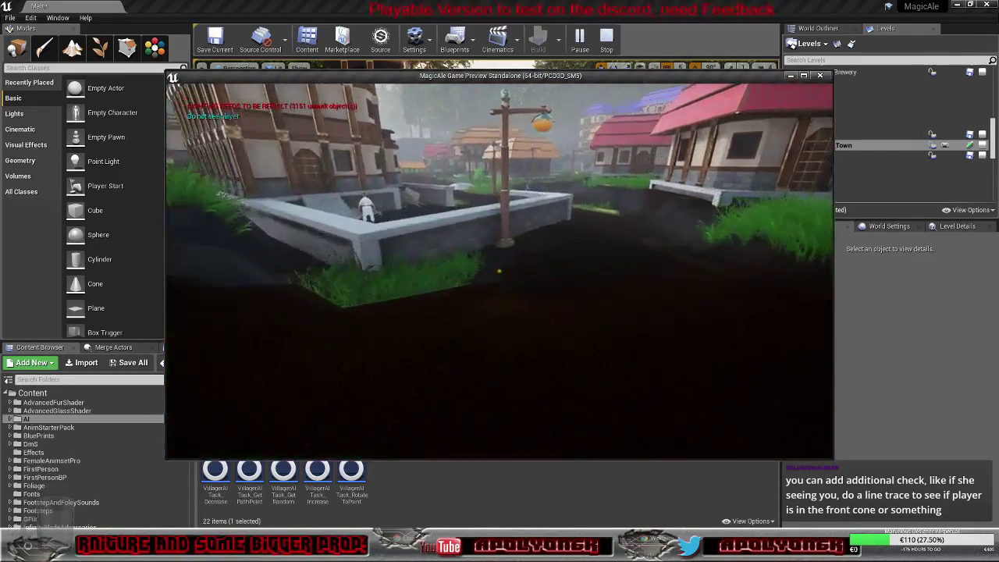
key("w")
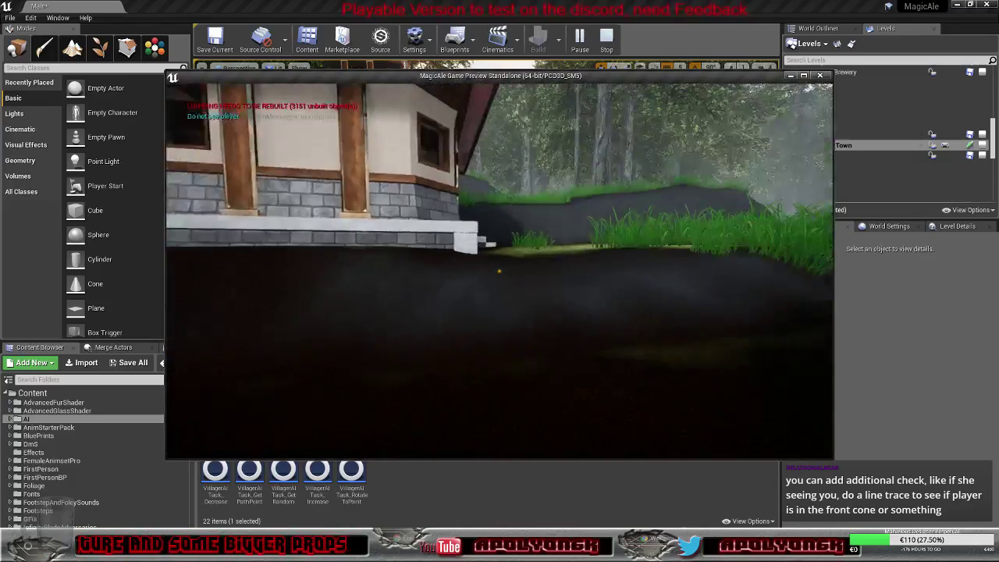
key("w")
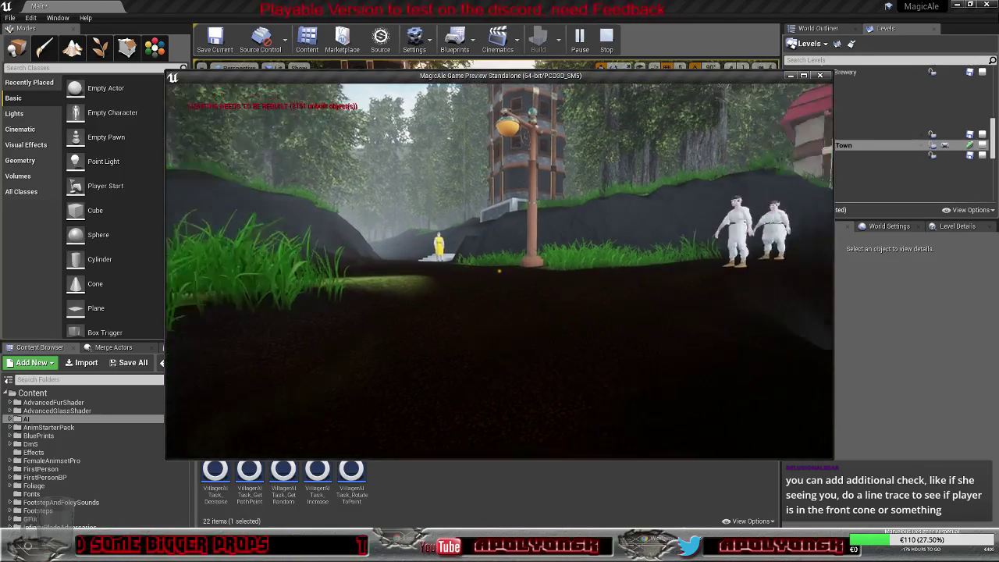
key("w")
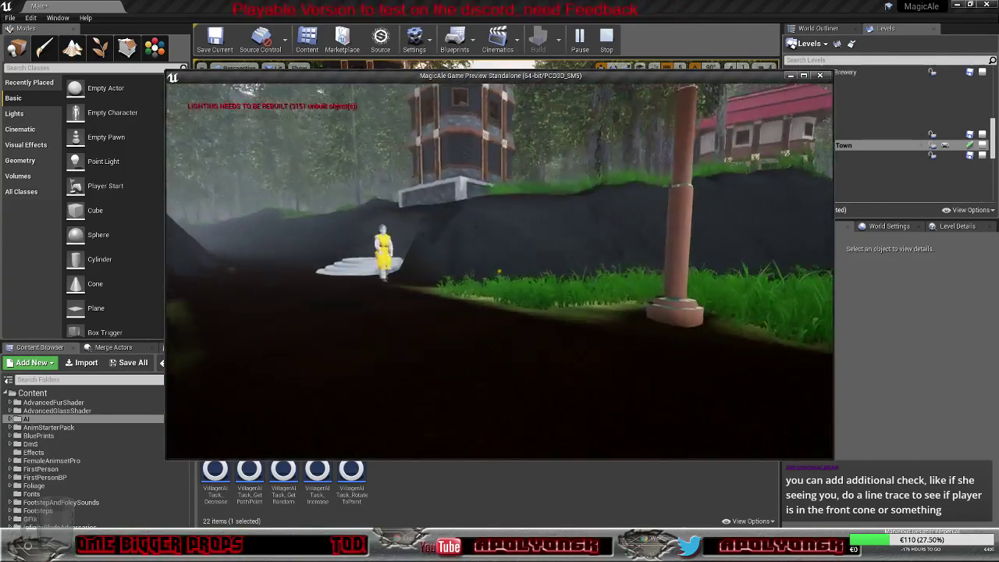
key("a")
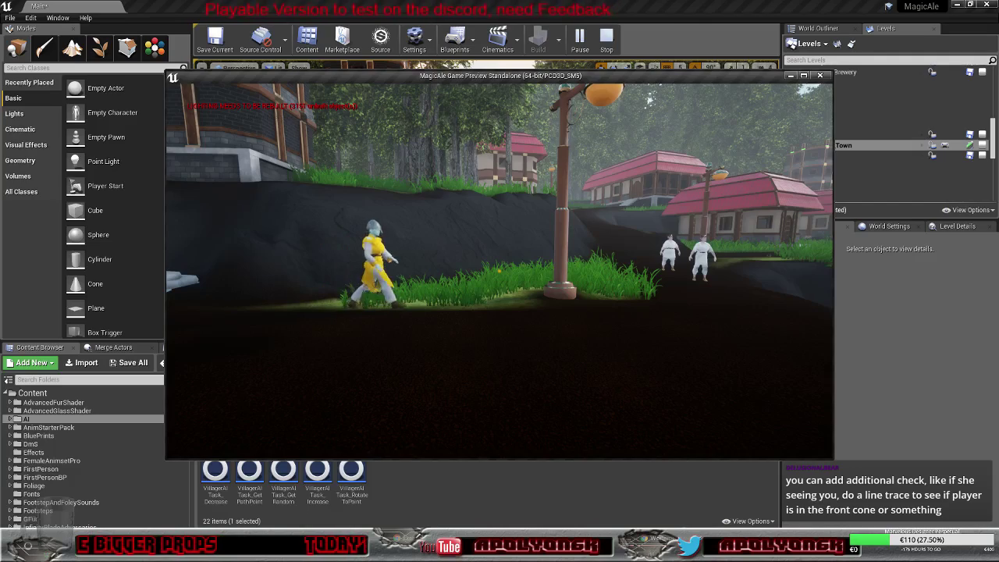
key("a")
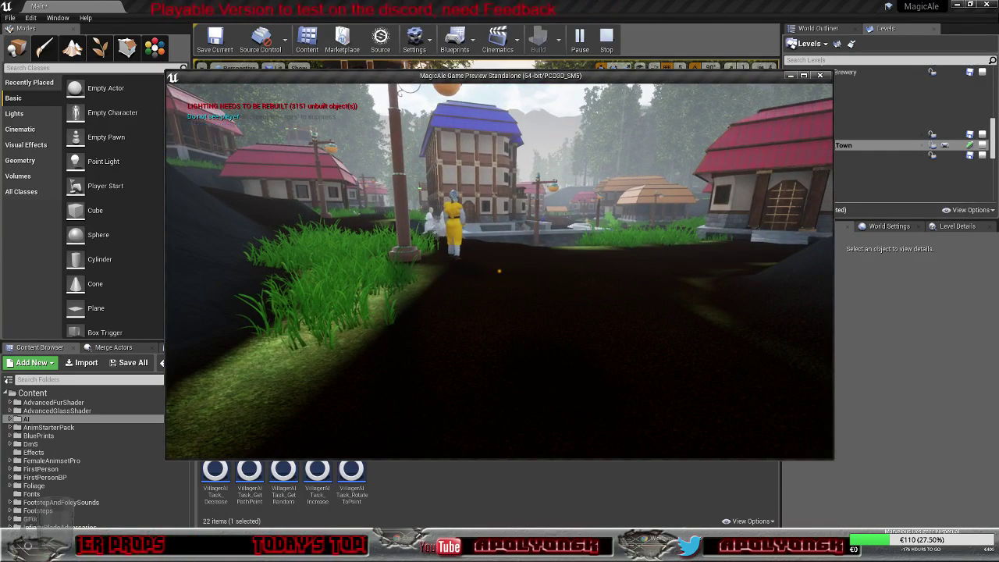
key("w")
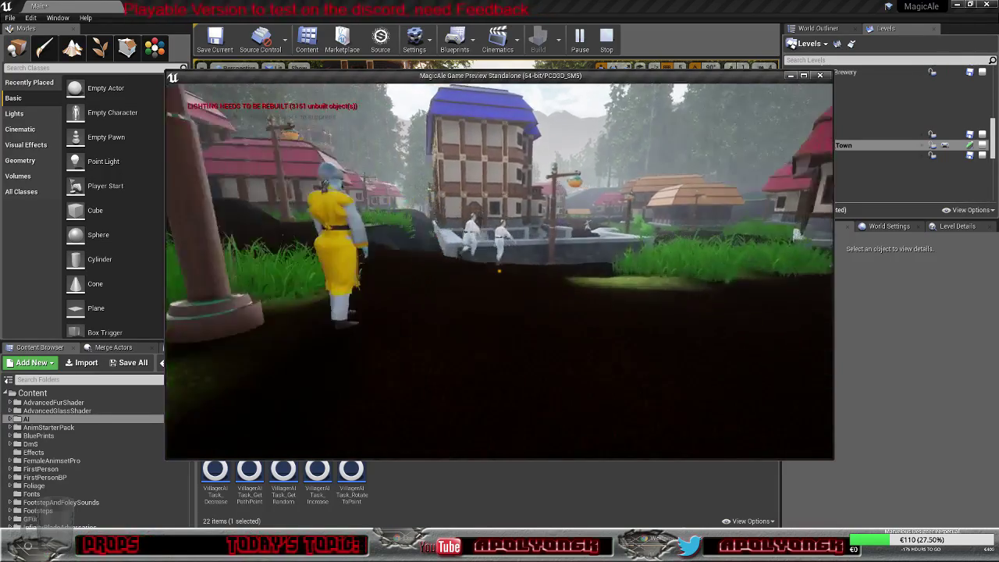
key("w")
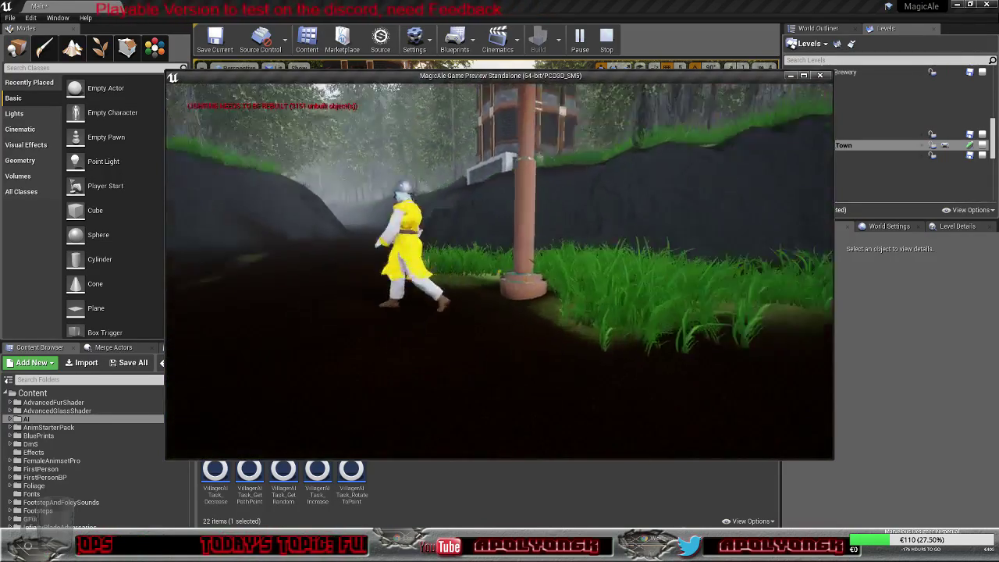
key("Escape")
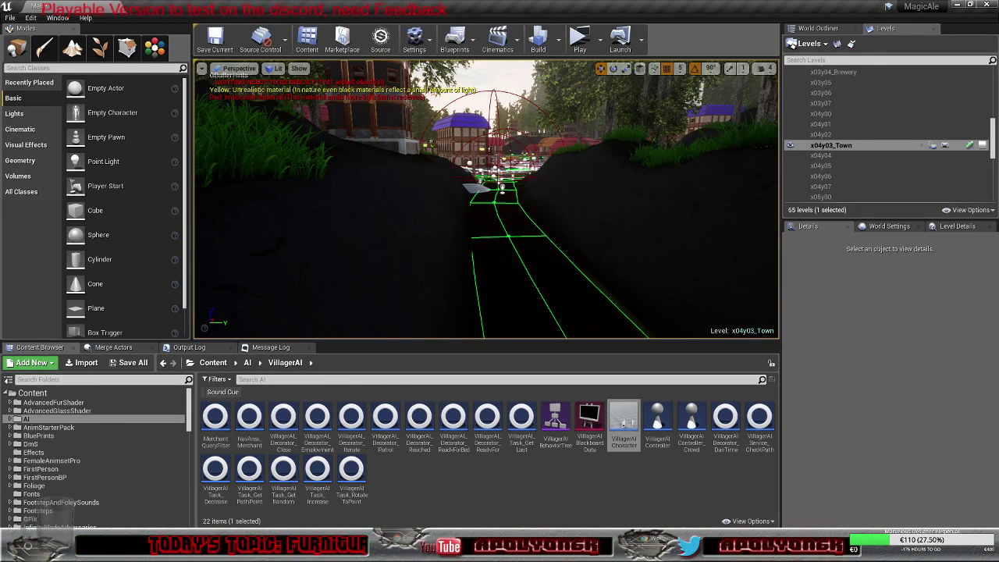
Step: In VillagerAIController's AIPerception, set Sight Radius to 500, Lose Sight Radius to 750 and PeripheralVisionHalfAngleDegrees to 90, and compile
key("alt+Tab")
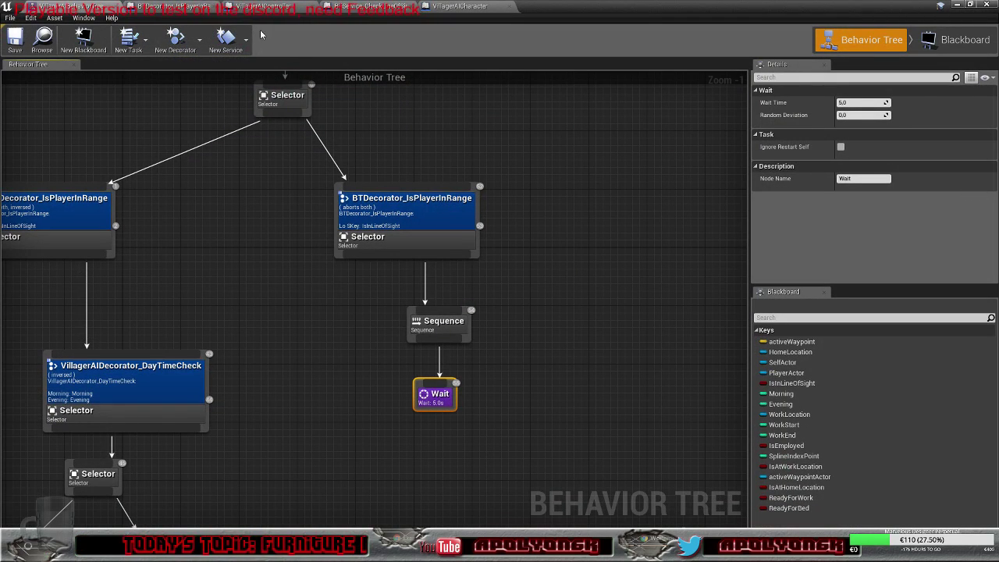
left_click(265, 6)
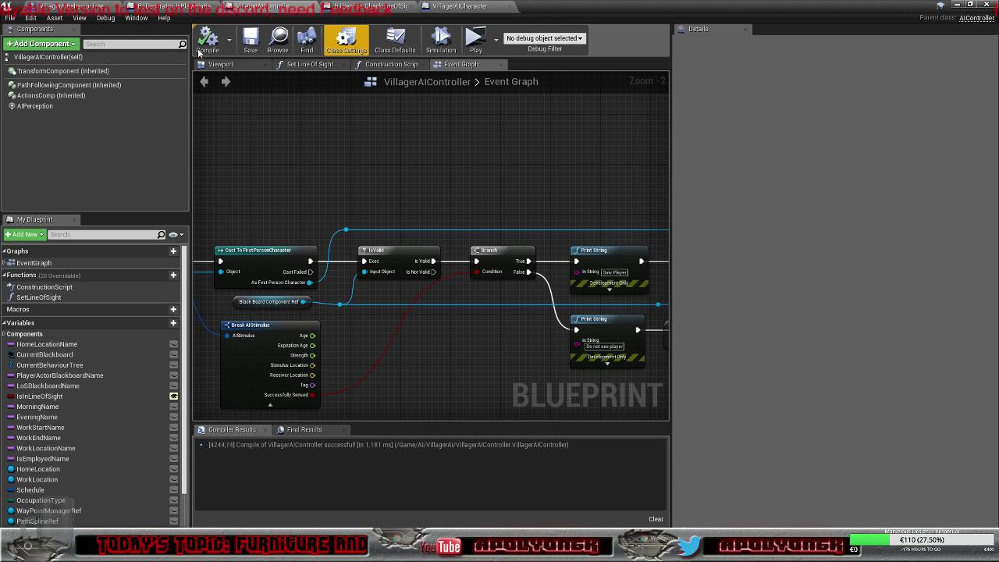
left_click(117, 106)
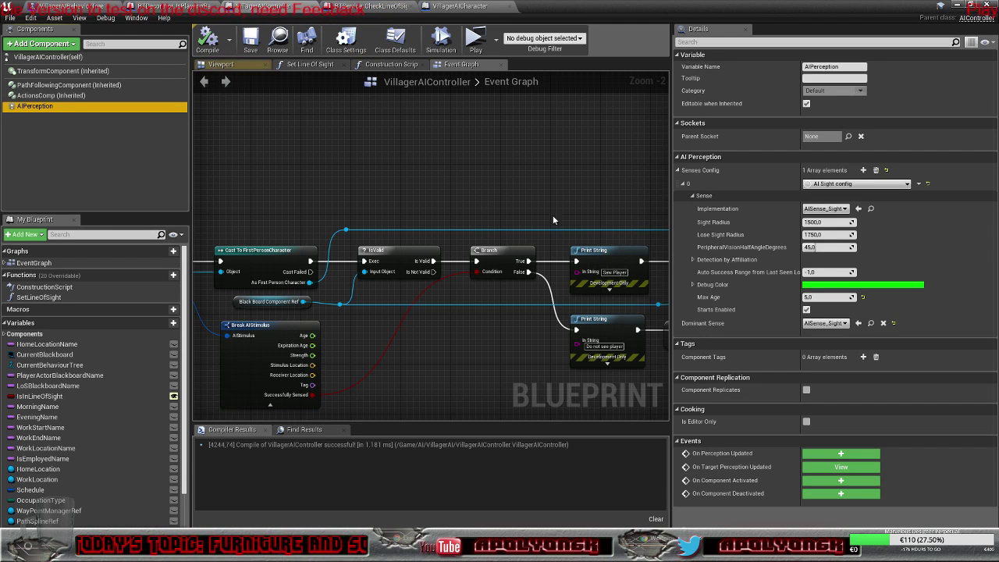
left_click(811, 223)
left_click(811, 224)
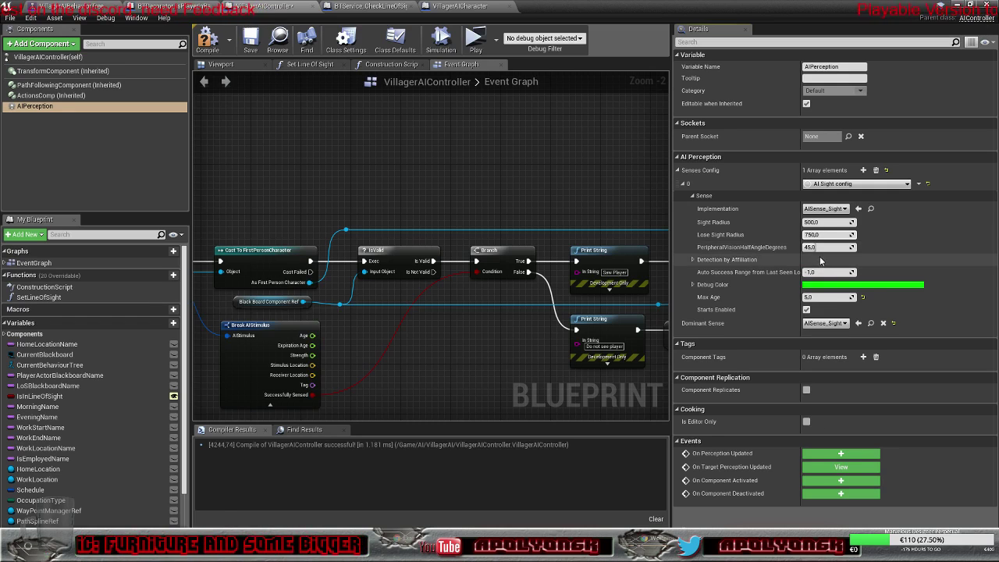
left_click(816, 247)
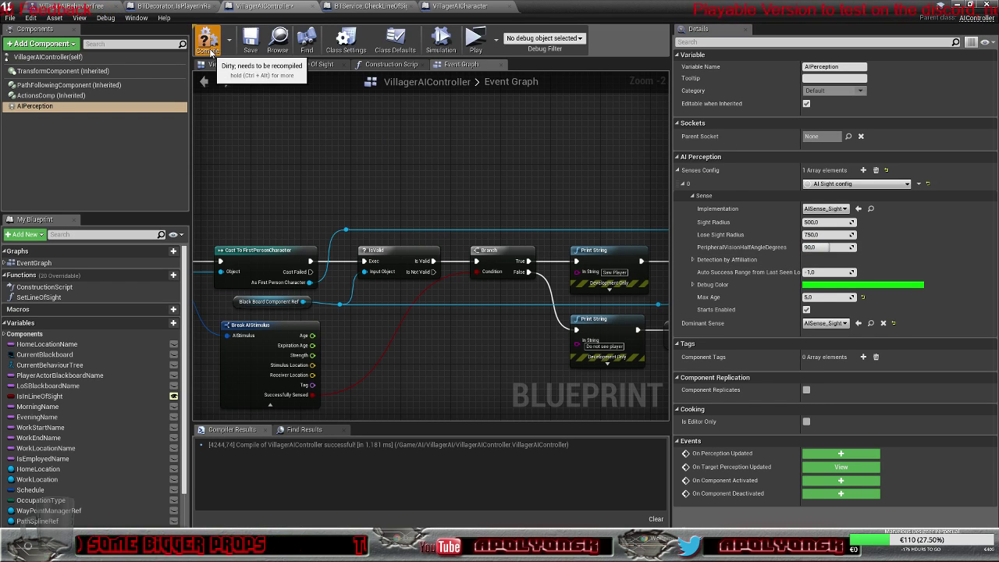
left_click(208, 39)
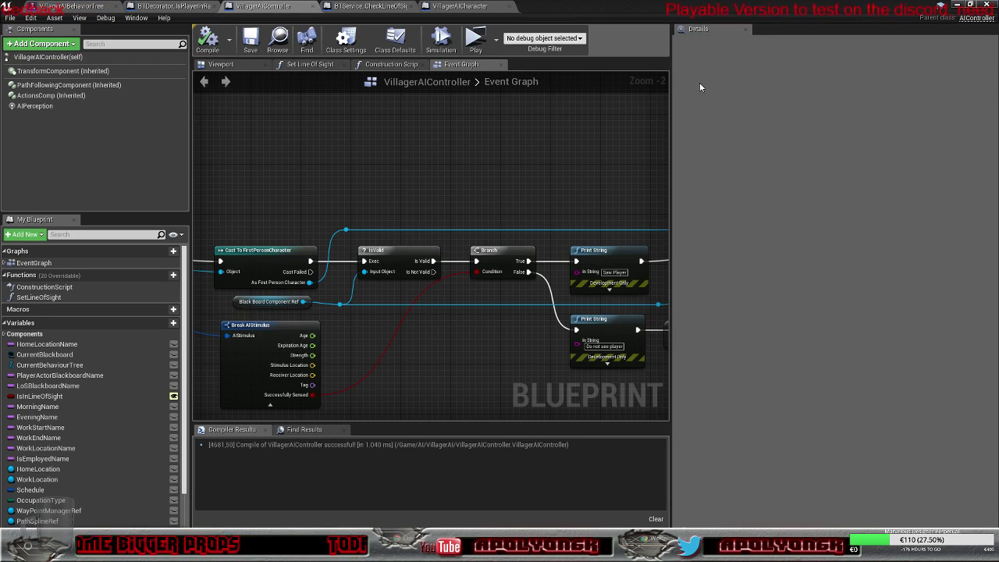
Step: Start a new play test, walk to the guard and answer her challenge with "Just a traveller."
left_click(957, 5)
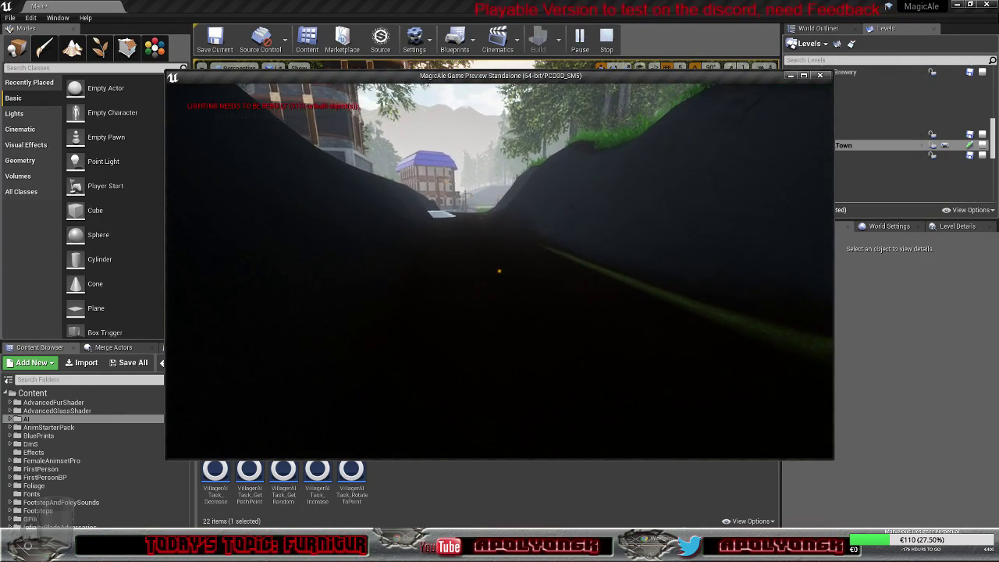
key("w")
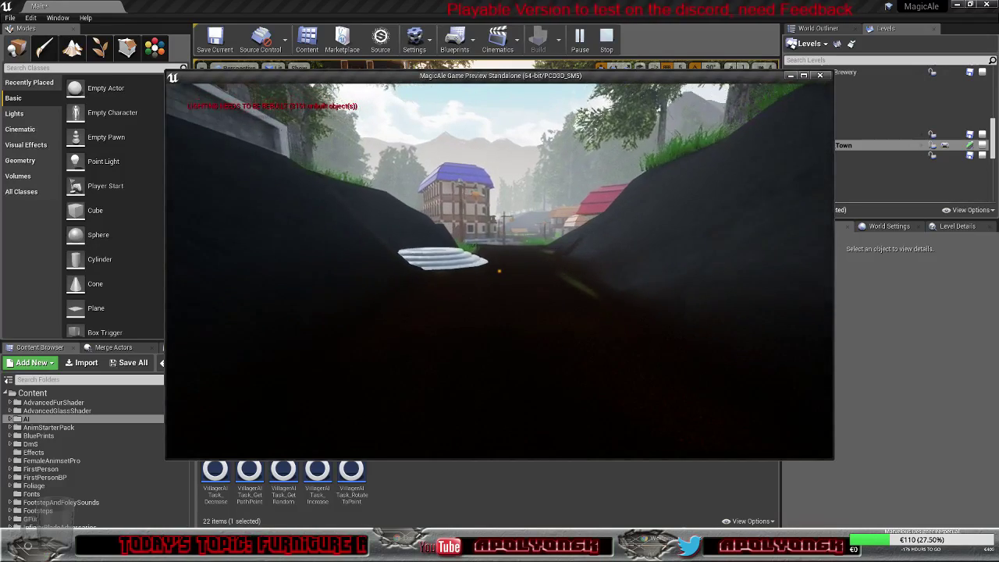
key("w")
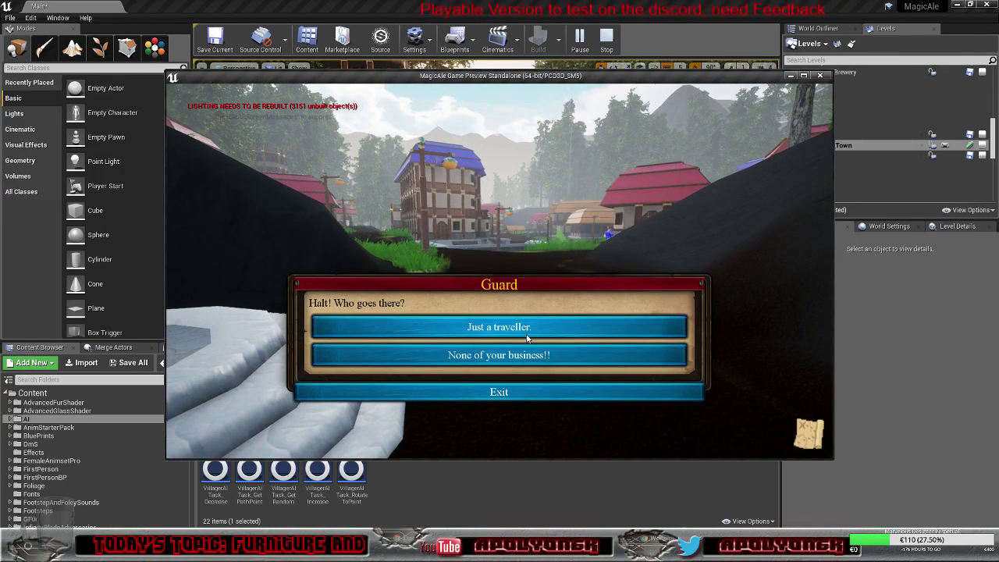
left_click(527, 337)
left_click(527, 337)
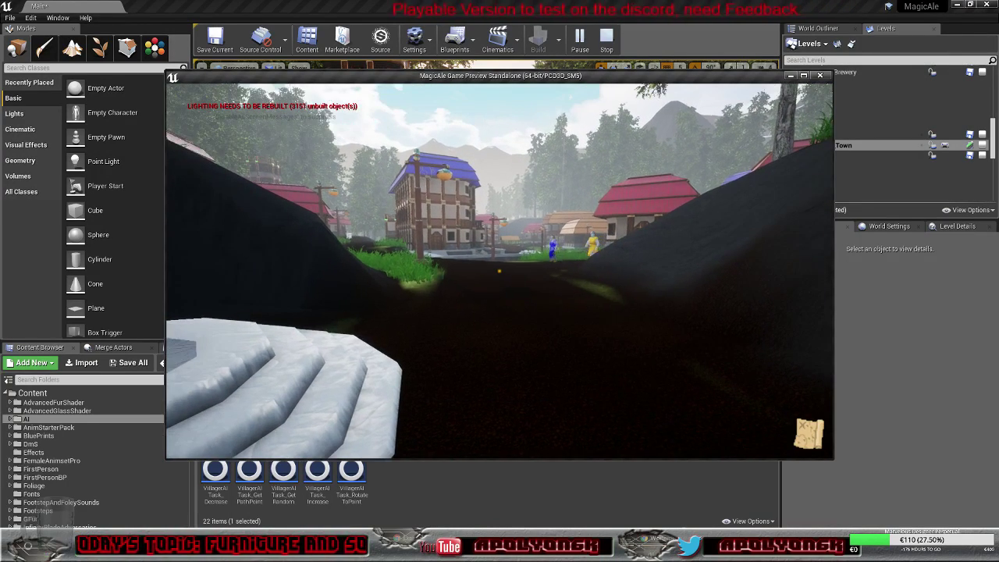
Step: Test the guard's close-range detection by walking up to her, moving around her and following her from behind
key("w")
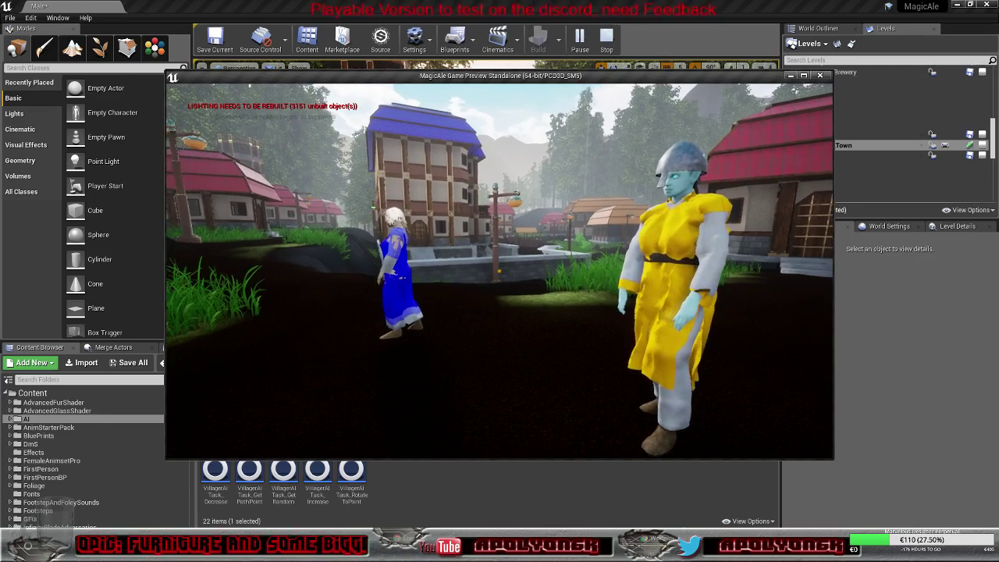
key("s")
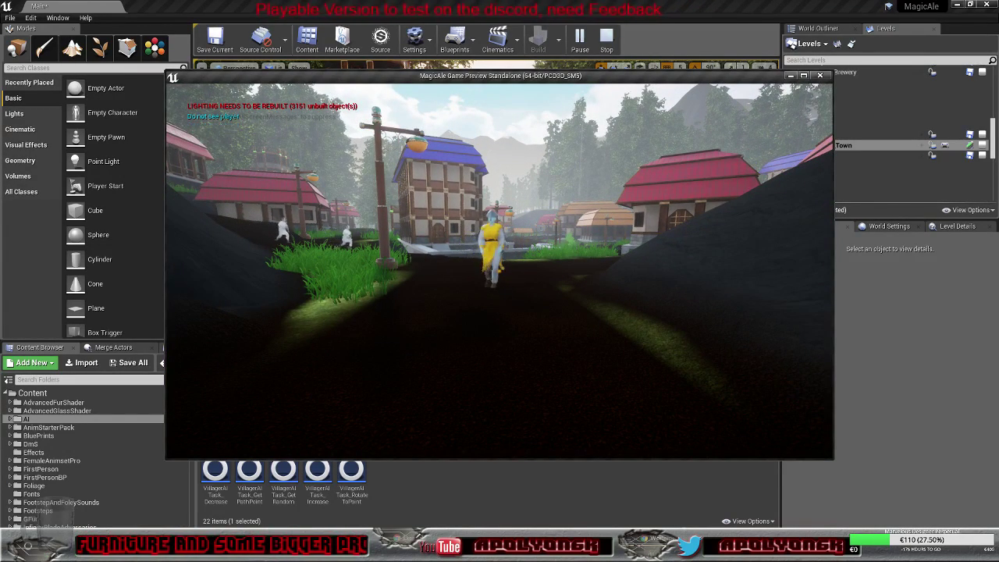
key("s")
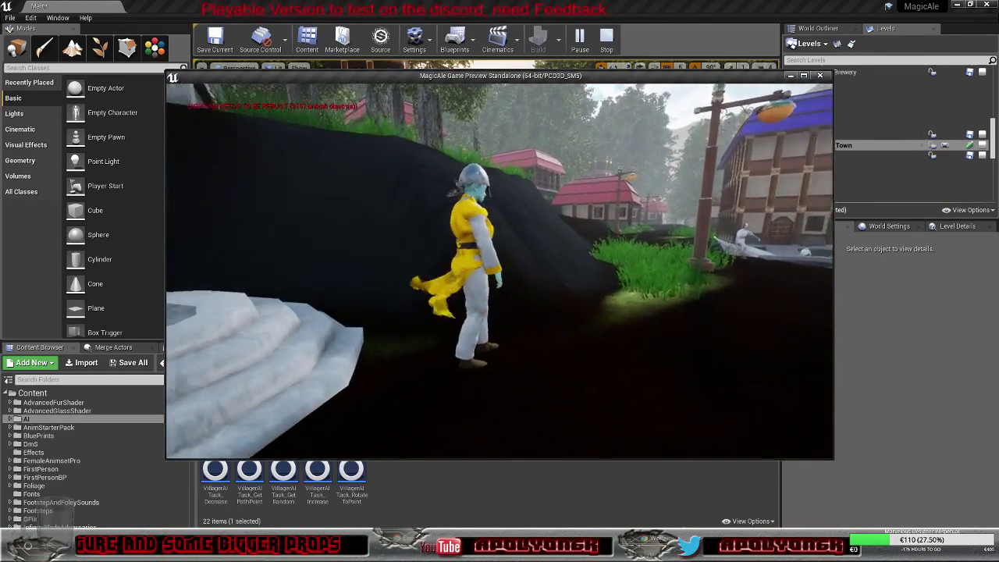
key("d")
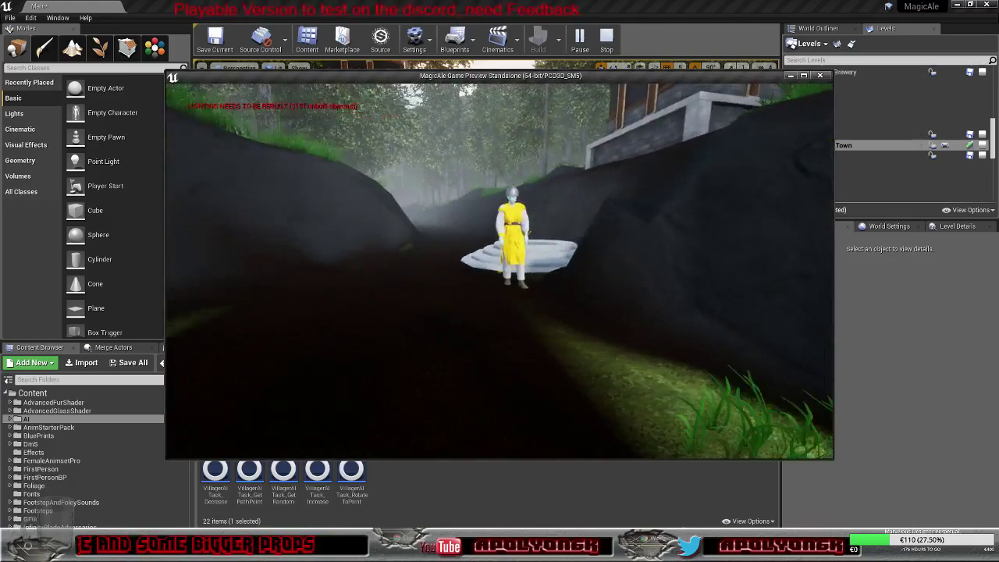
key("w")
key("s")
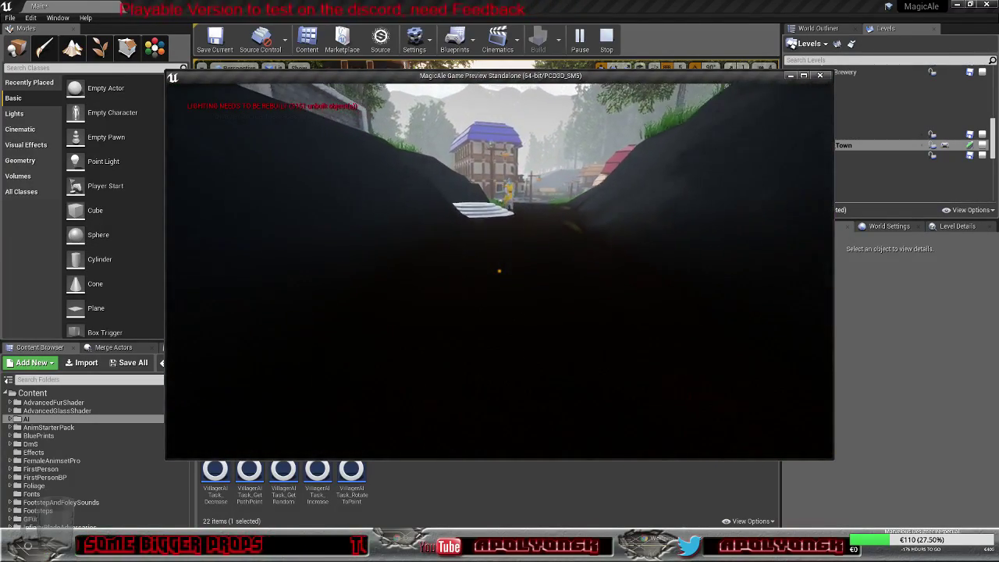
key("s")
key("w")
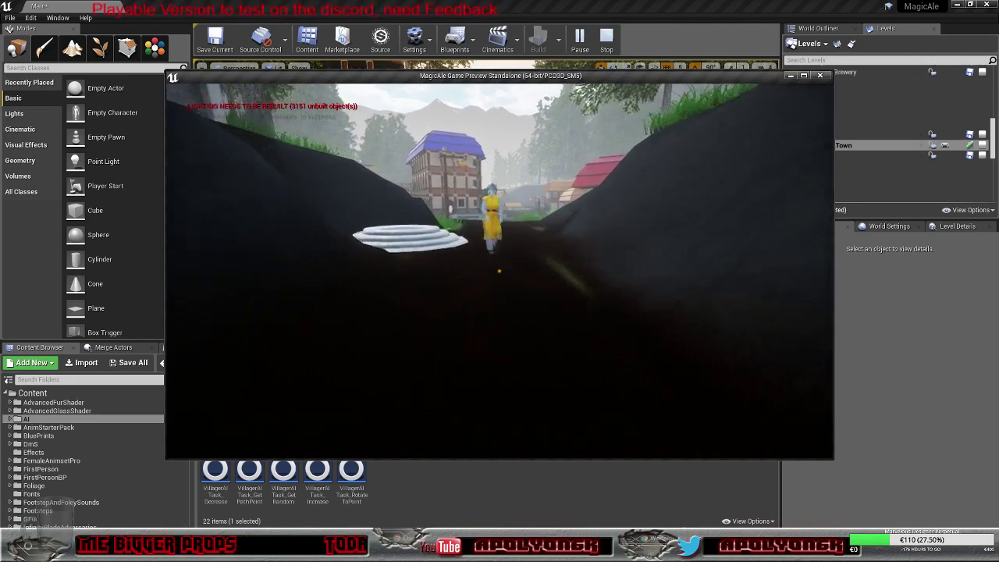
key("w")
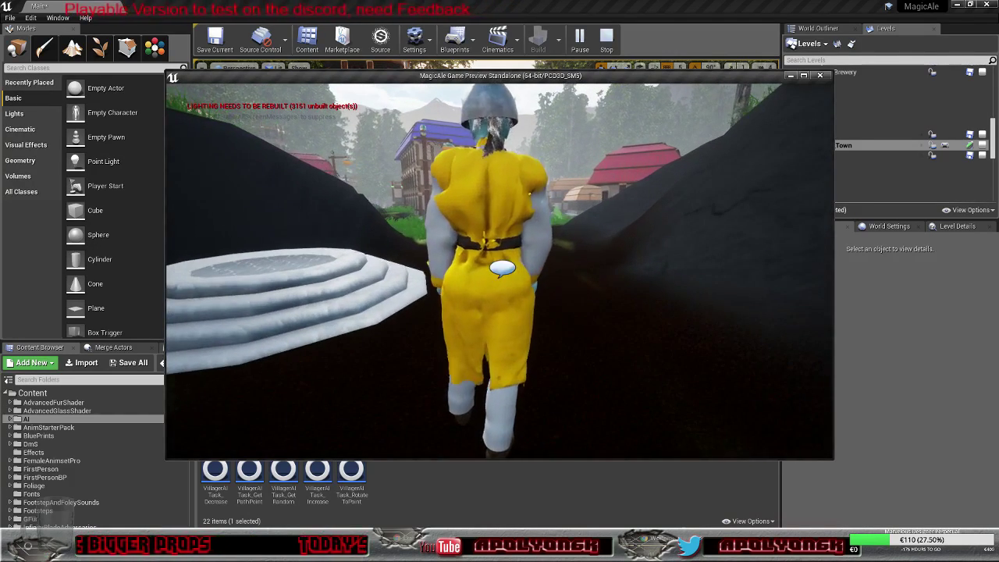
Step: Test the guard's sight range by backing far down the path, walking back towards her, and end the play test
key("s")
key("s")
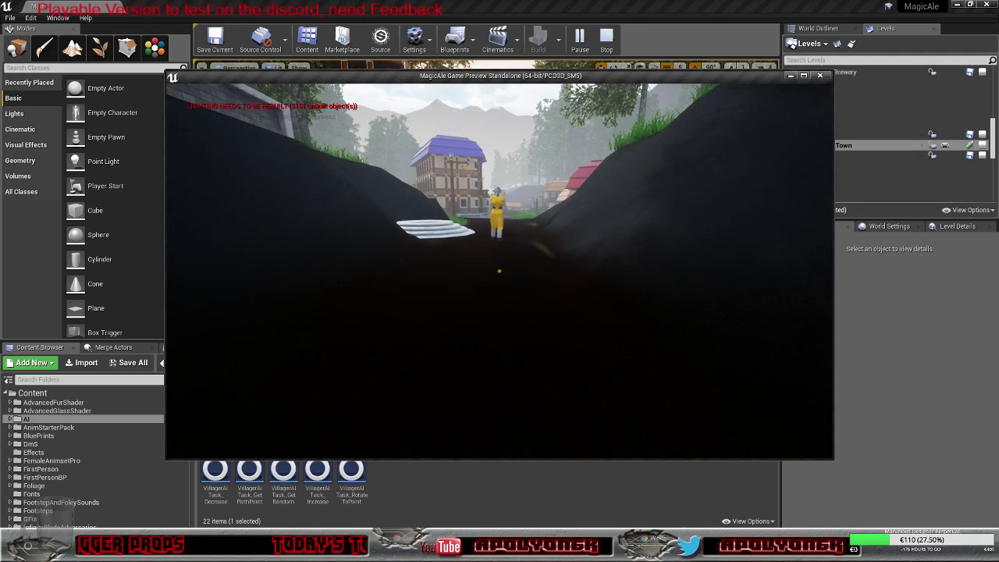
key("s")
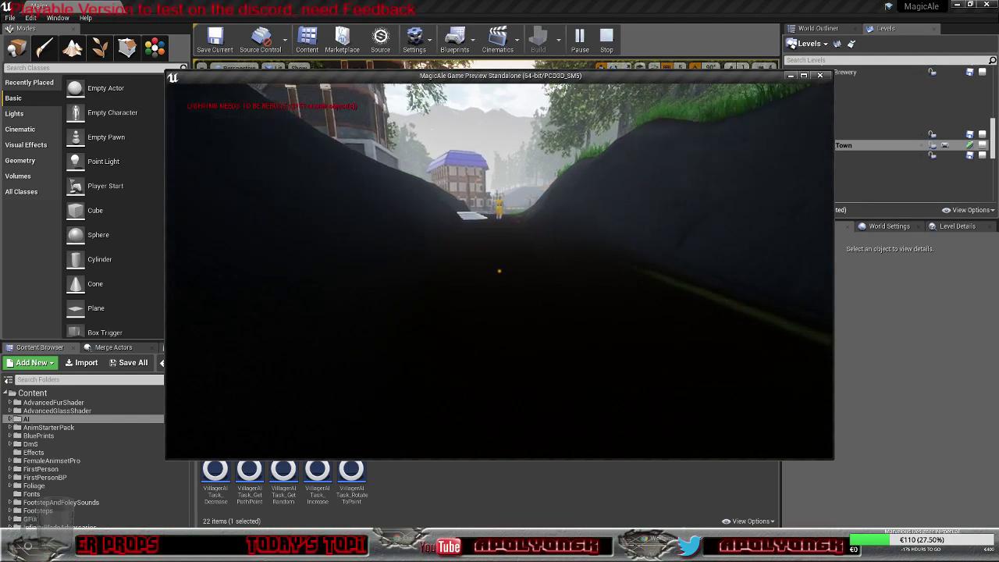
key("s")
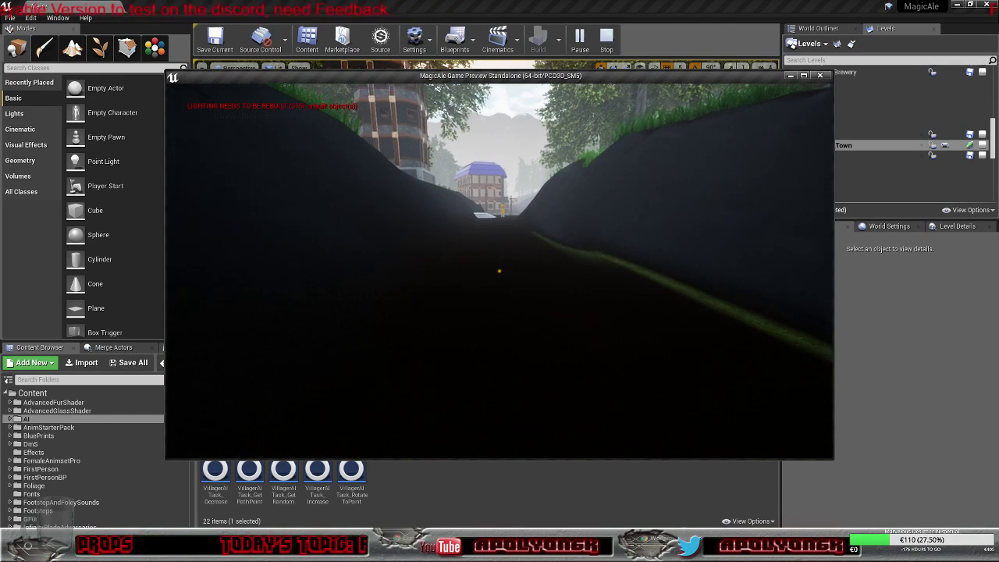
key("s")
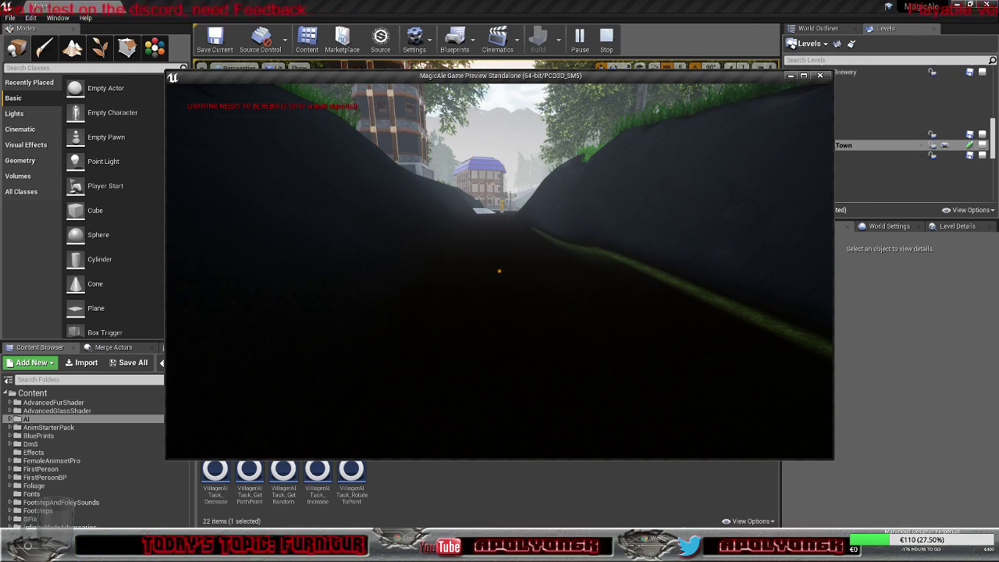
key("s")
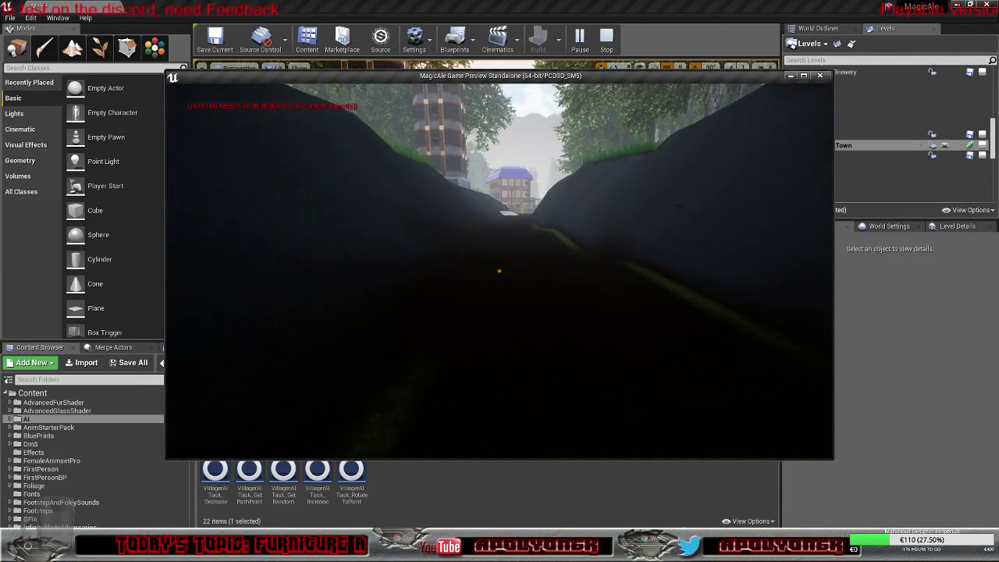
key("s")
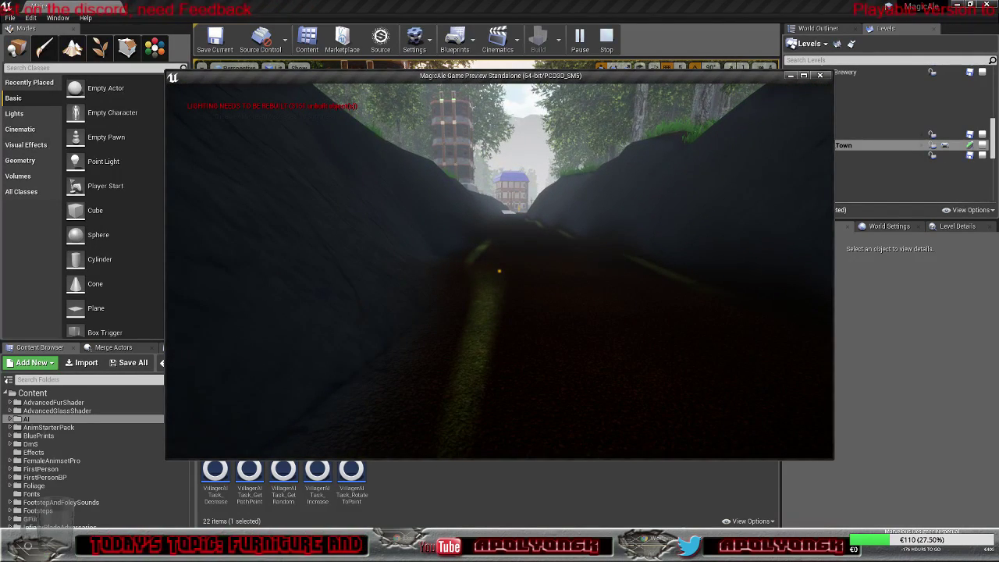
key("w")
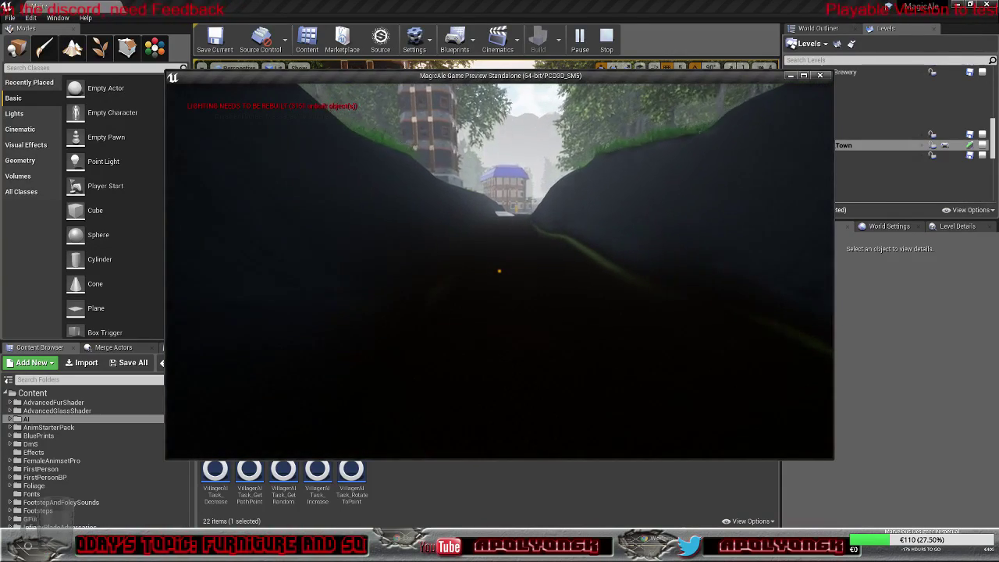
key("w")
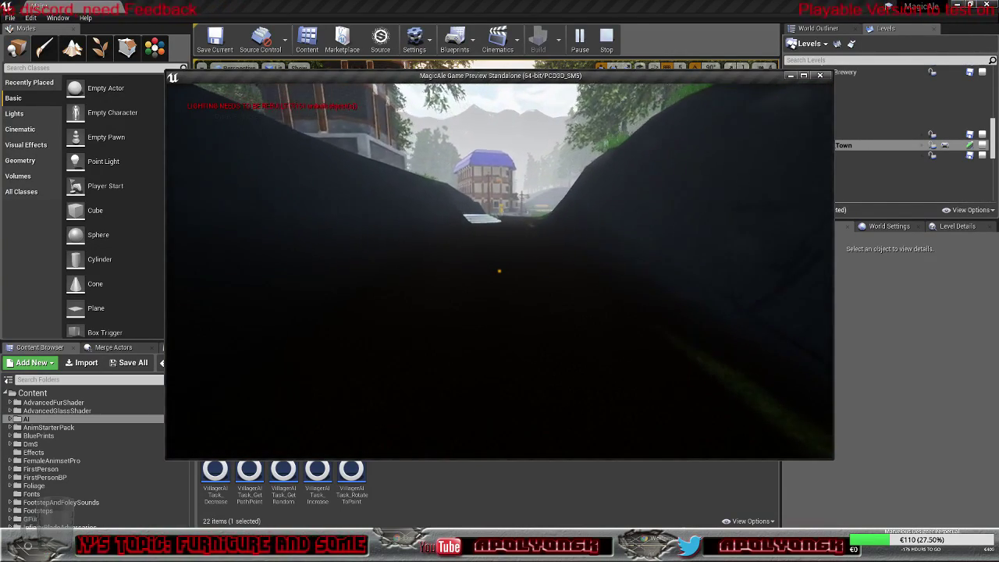
key("w")
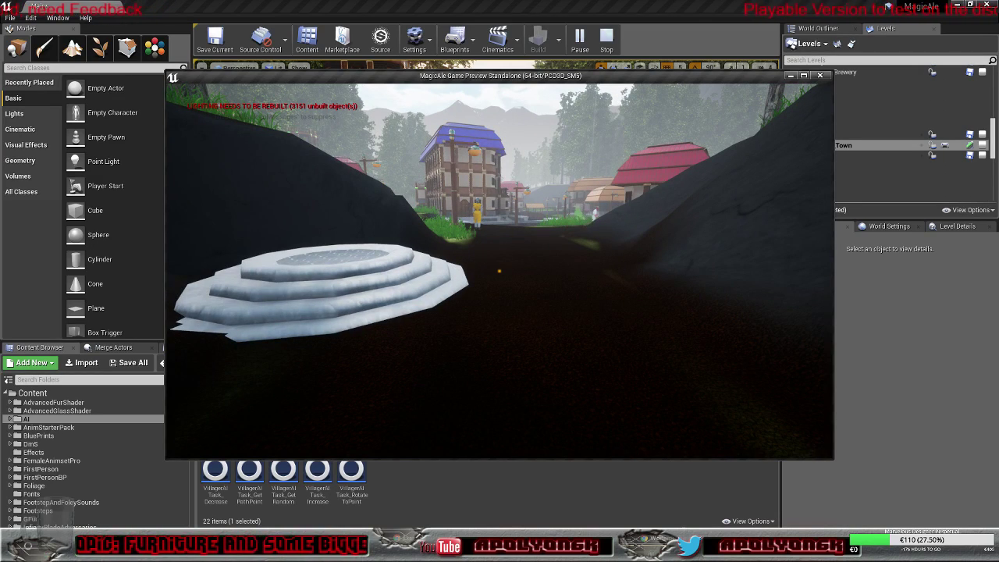
key("s")
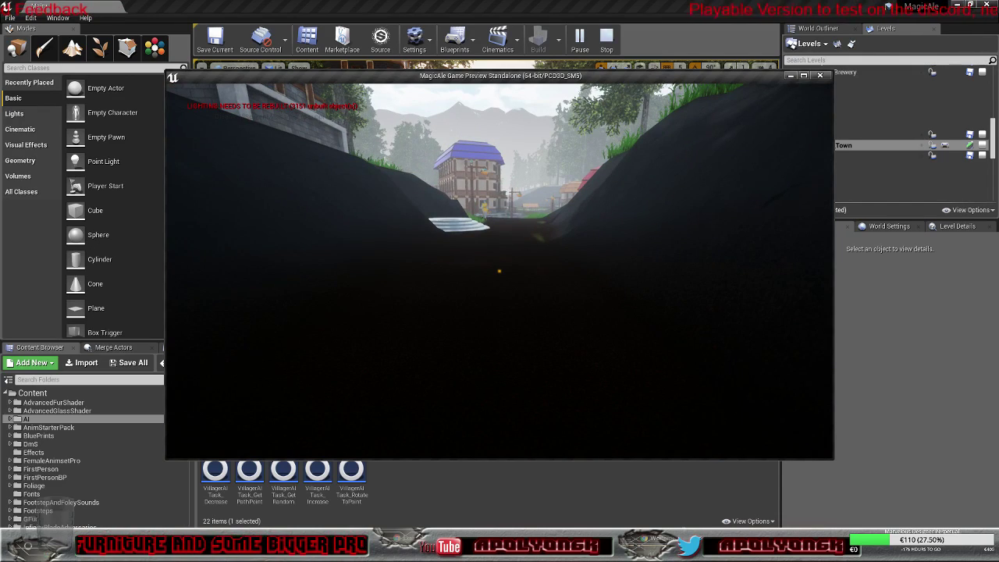
key("w")
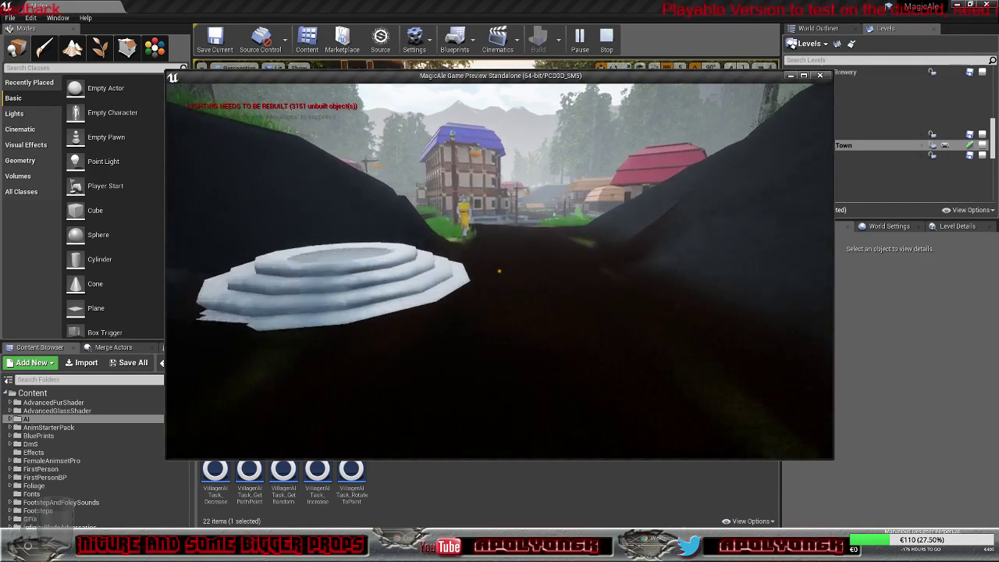
key("w")
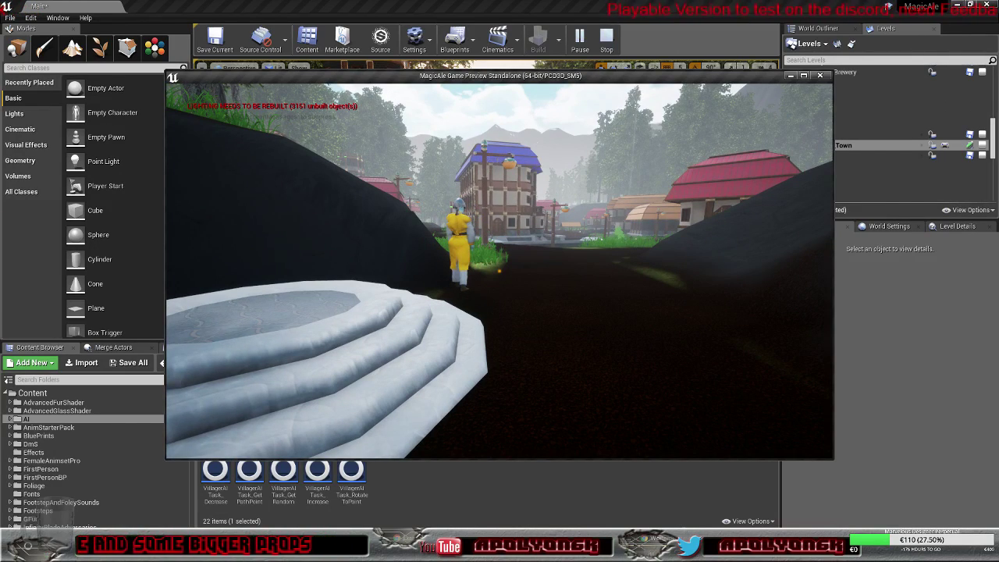
key("Escape")
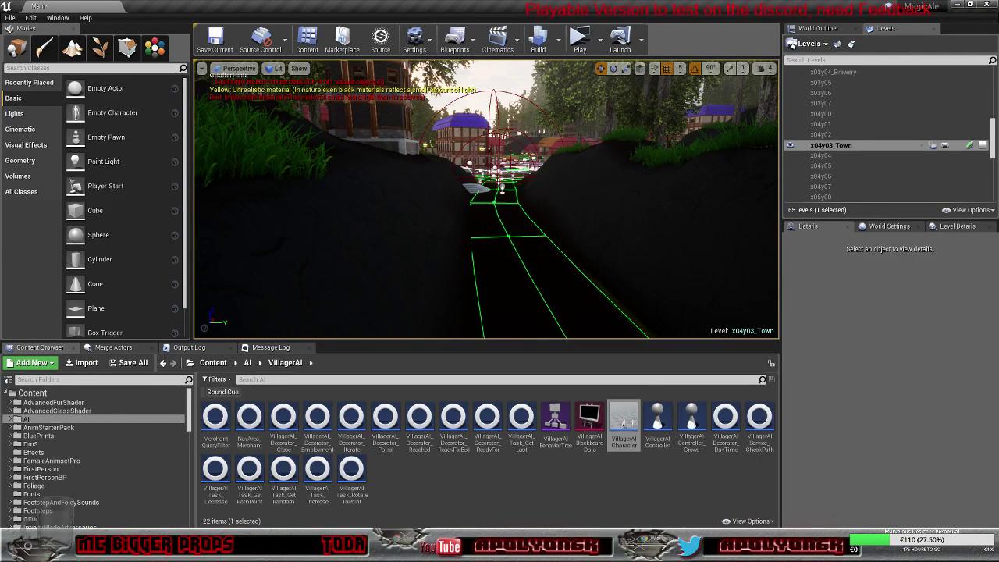
Step: In VillagerAIBehaviorTree, move the Sequence and Wait nodes up closer to the right-hand BTDecorator_IsPlayerInRange selector
mouse_move(562, 552)
left_click(599, 498)
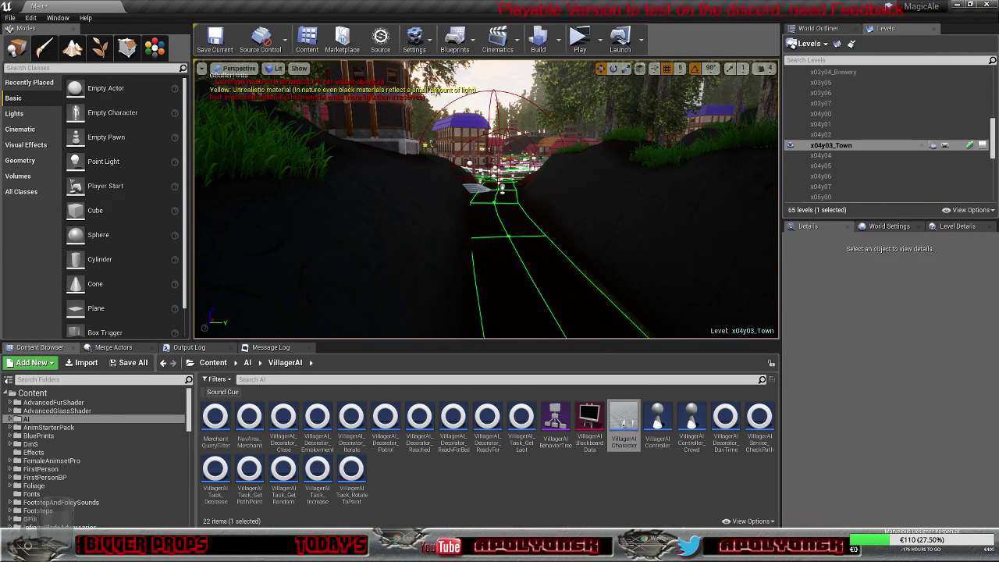
left_click(72, 7)
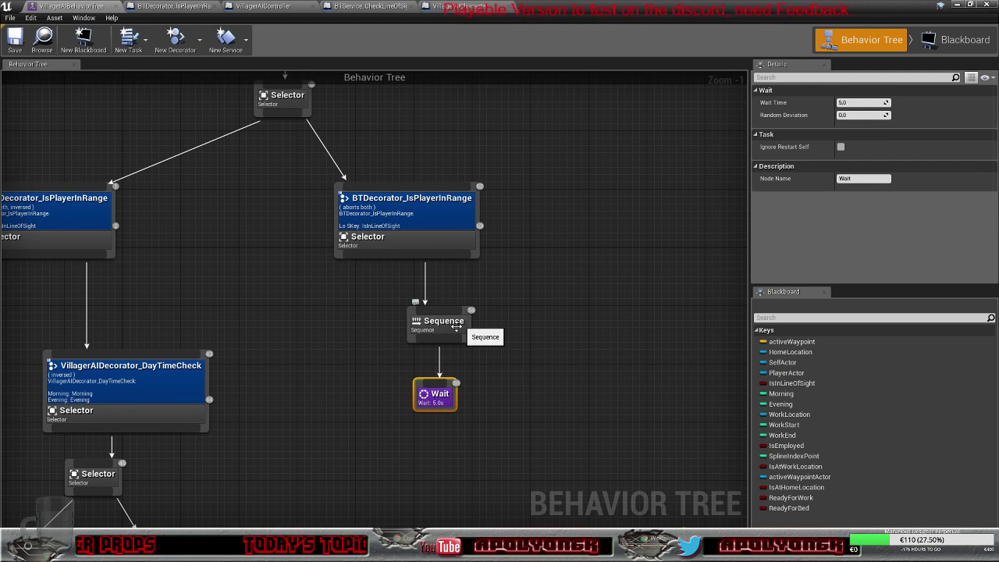
left_click_drag(453, 329, 412, 311)
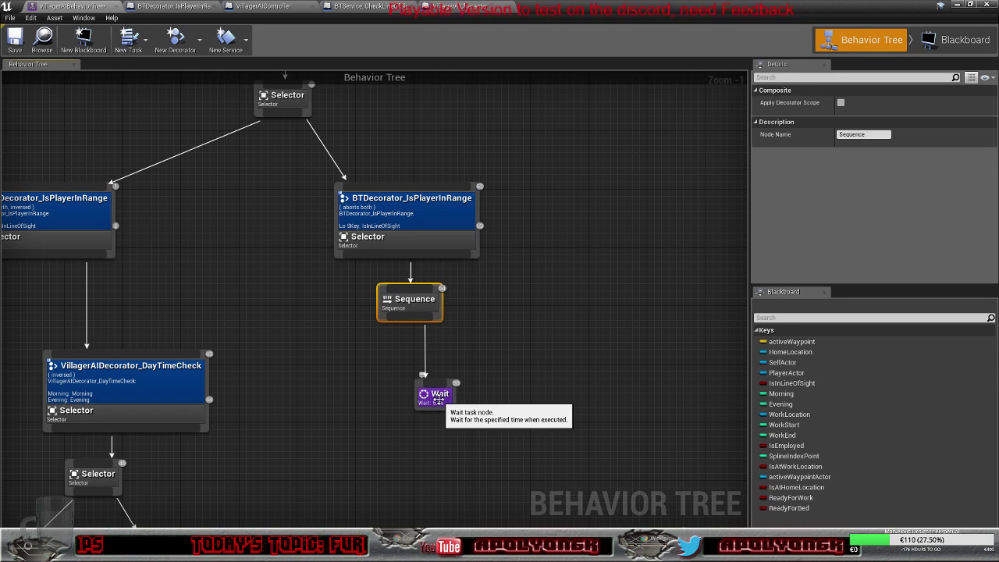
left_click_drag(439, 403, 454, 381)
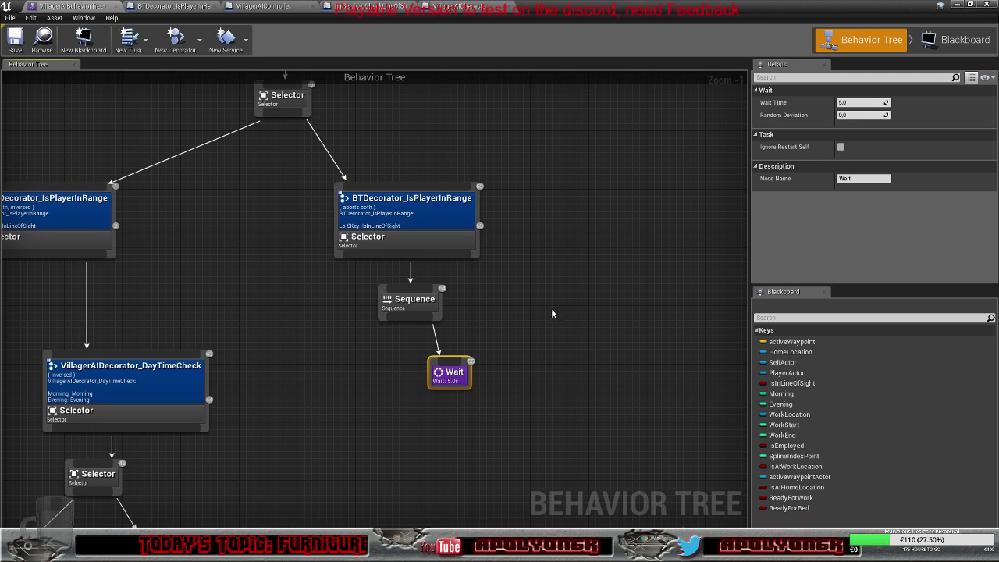
Step: Add a BTTask_DoWave task under the Sequence, left of the Wait, with Do Wave enabled, and save the behavior tree
right_click(373, 344)
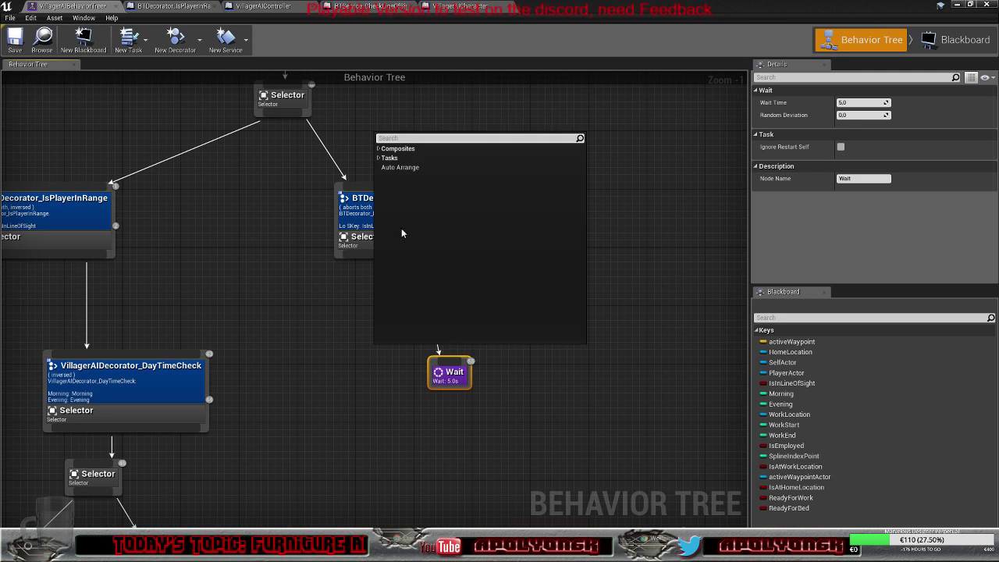
left_click(380, 161)
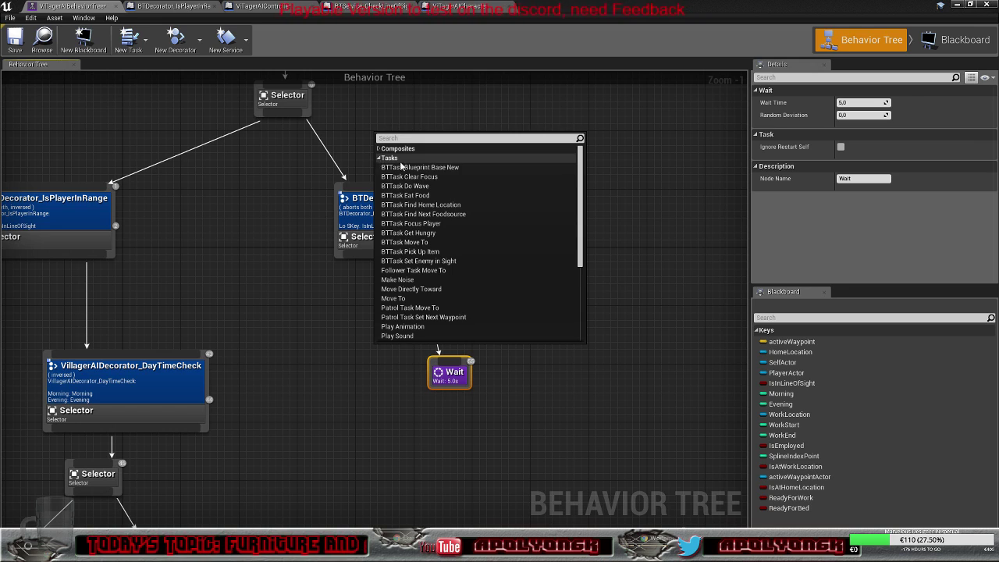
left_click(479, 186)
left_click_drag(399, 378, 347, 383)
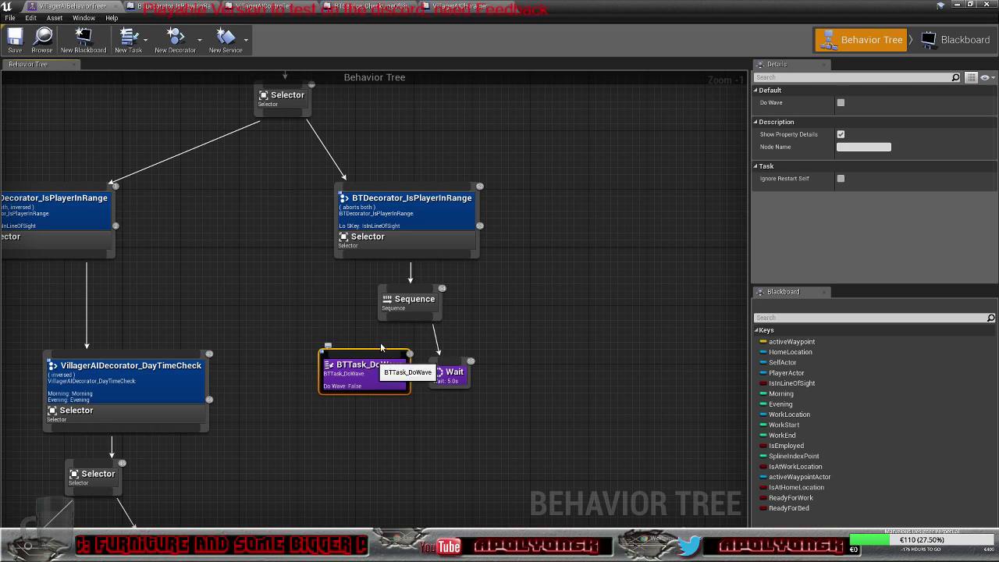
left_click_drag(401, 320, 373, 361)
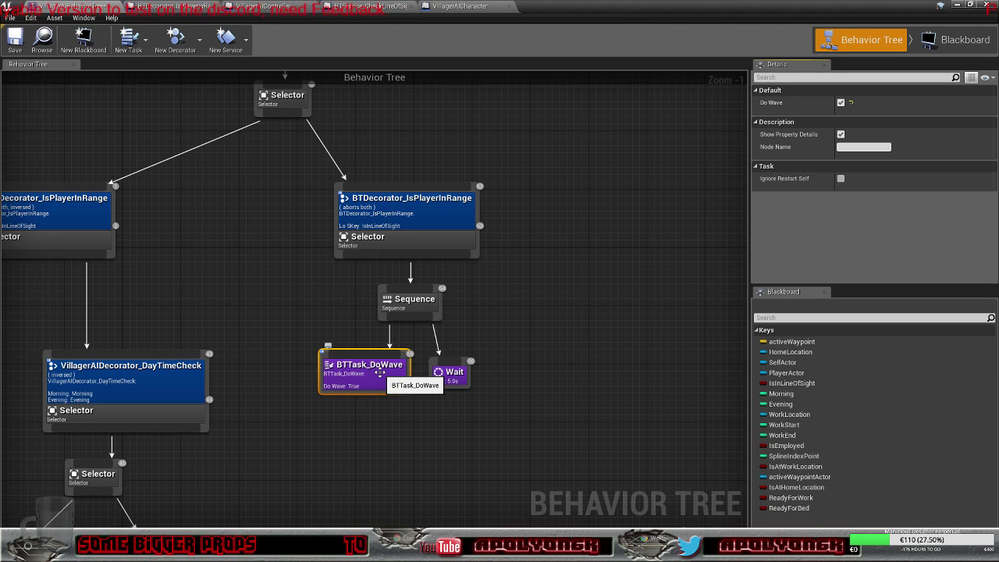
left_click(16, 40)
Step: Open the BTTask_DoWave blueprint and examine its cast to VillagerAICharacter and how it sets Do Wave
double_click(359, 375)
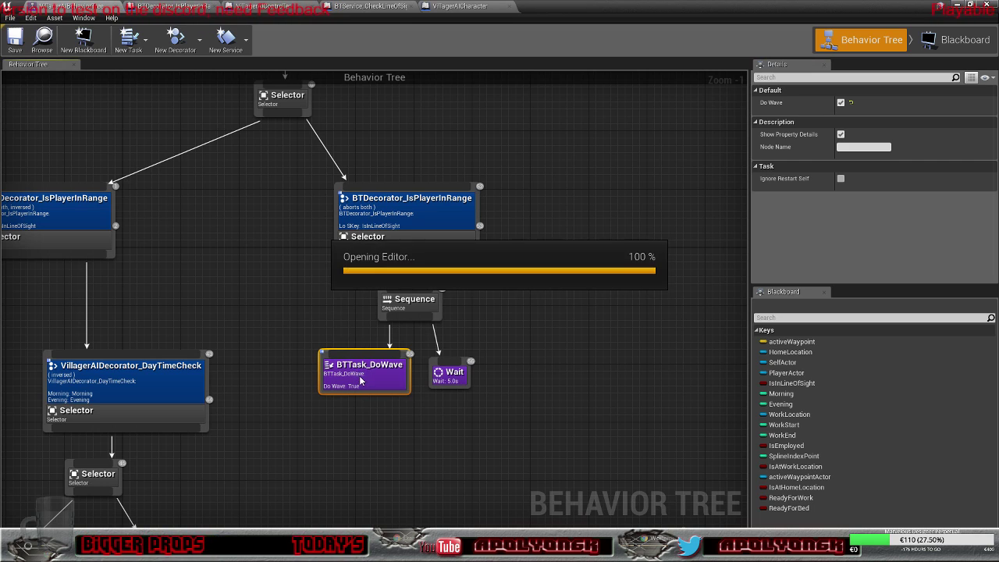
right_click_drag(621, 365, 508, 338)
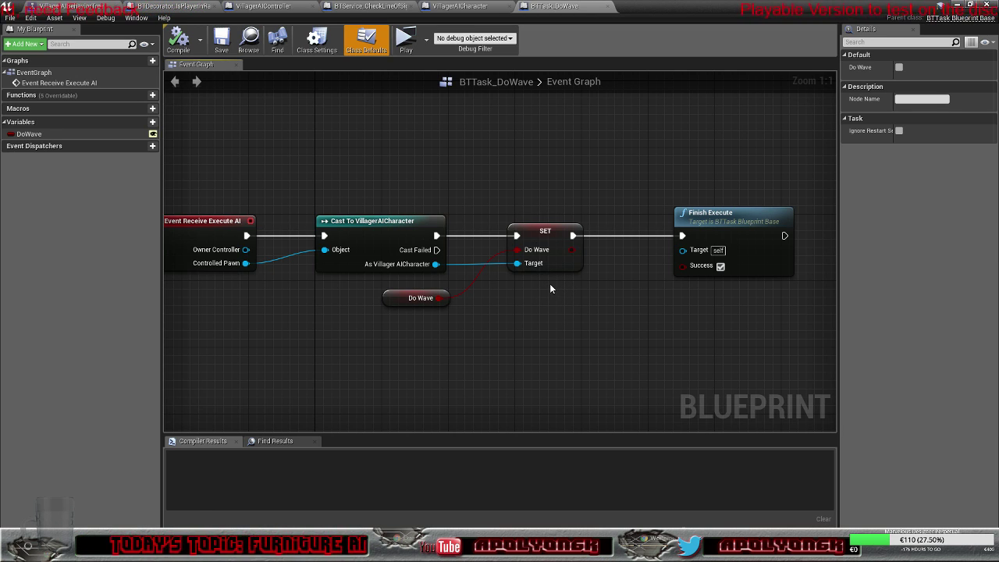
left_click(364, 238)
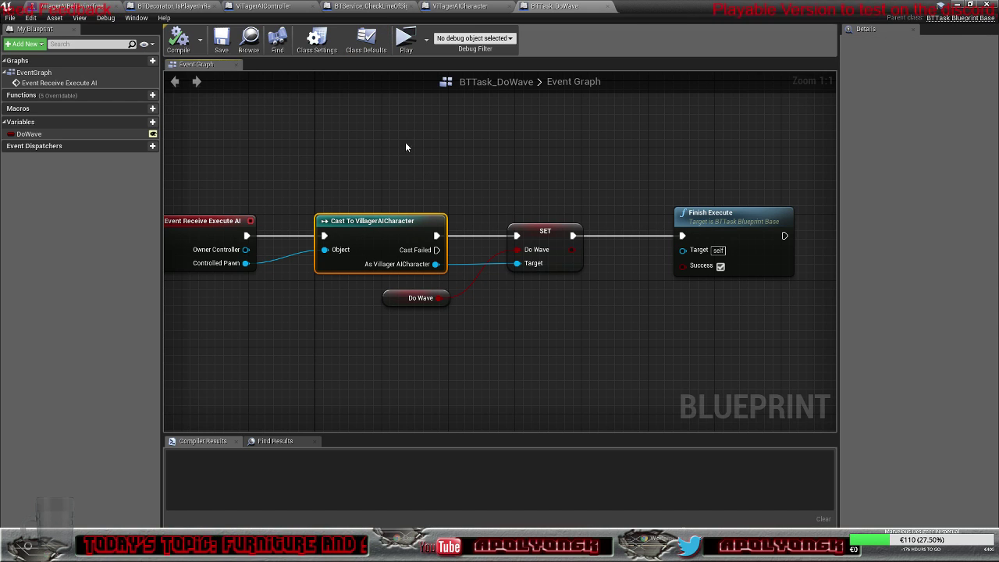
Step: Examine the VillagerAIController event graph and its variables list, covering the perception branch and the blackboard setup chain
left_click(264, 6)
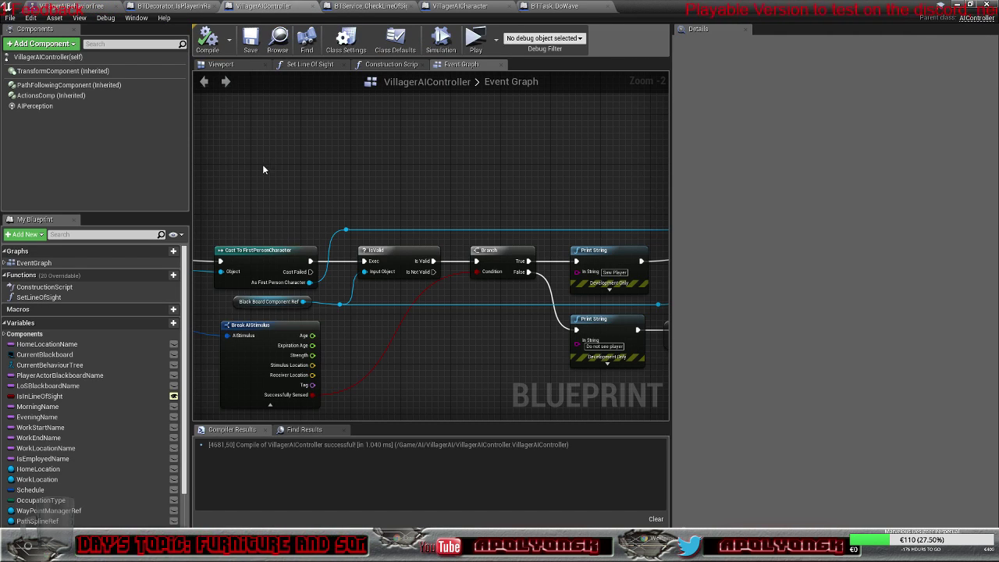
scroll(93, 400, "down", 2)
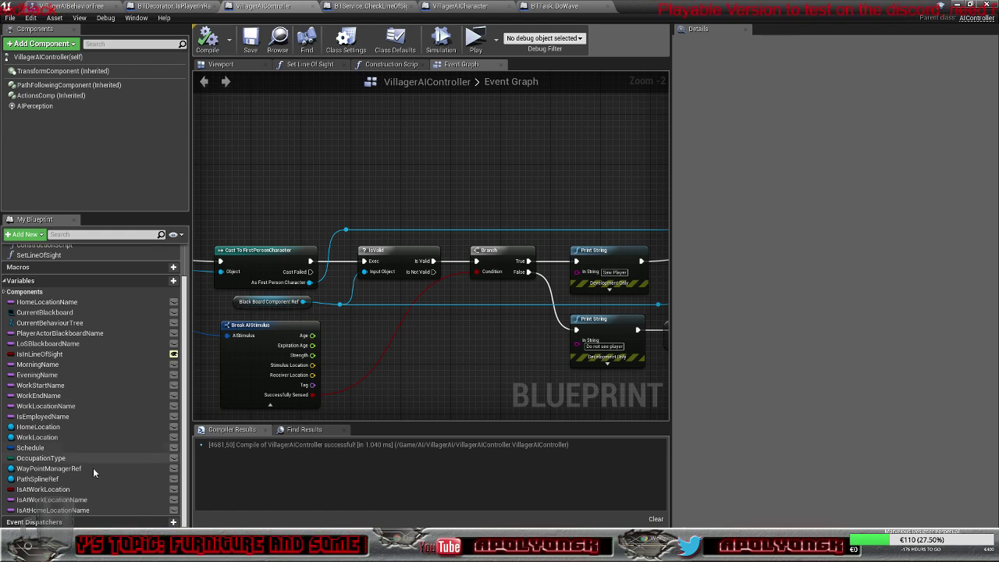
scroll(109, 459, "up", 2)
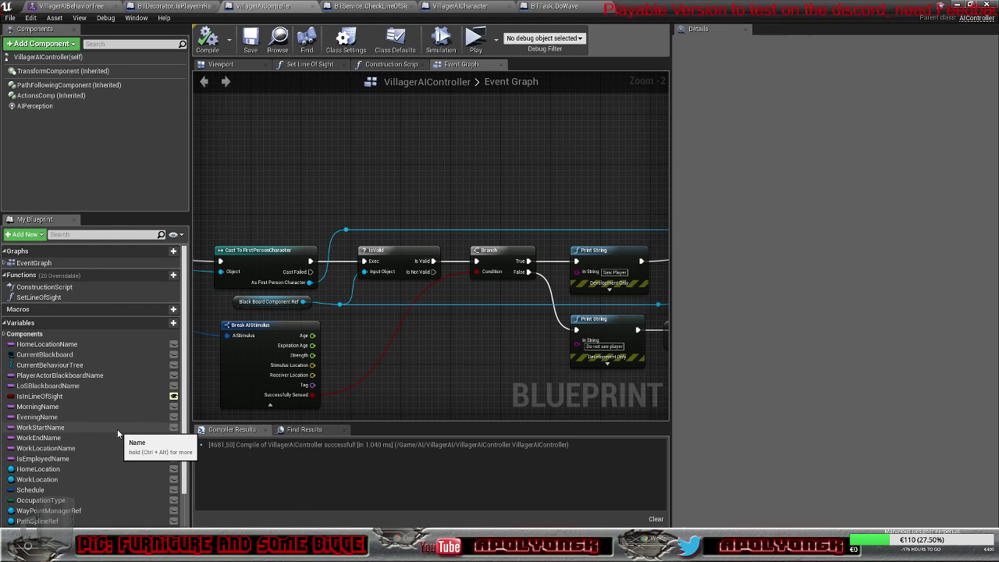
scroll(119, 434, "down", 2)
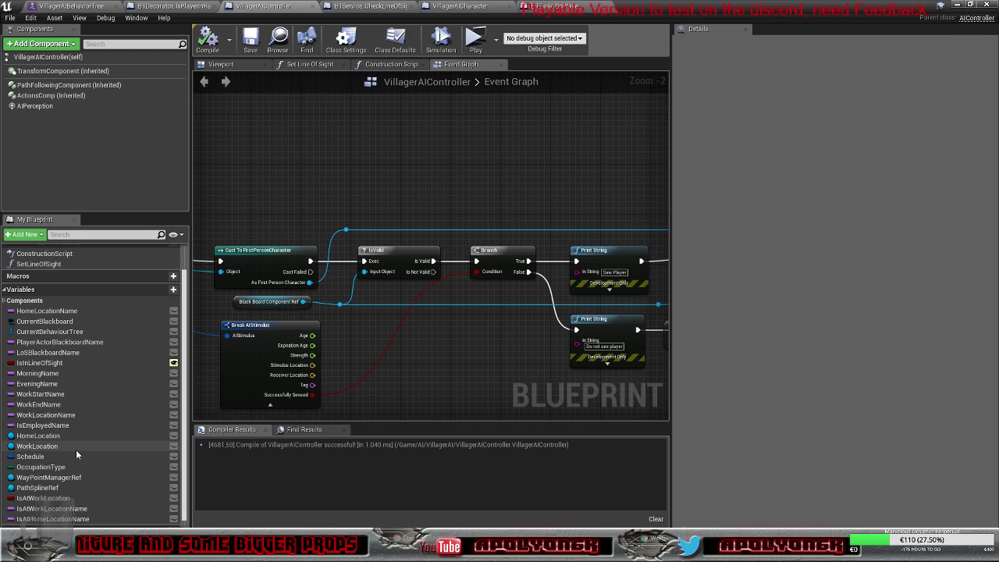
right_click_drag(450, 367, 231, 299)
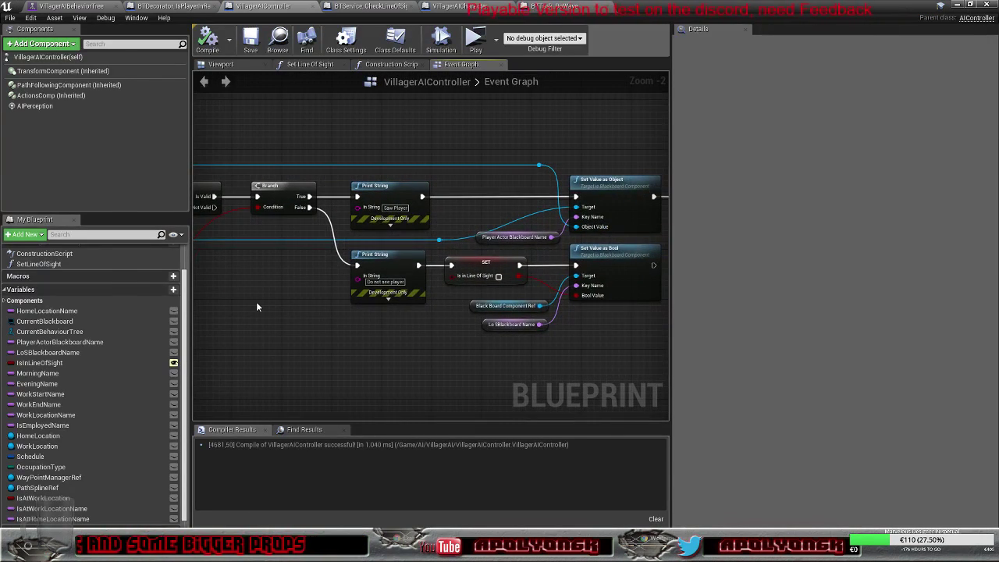
scroll(256, 301, "down", 4)
right_click_drag(301, 202, 421, 358)
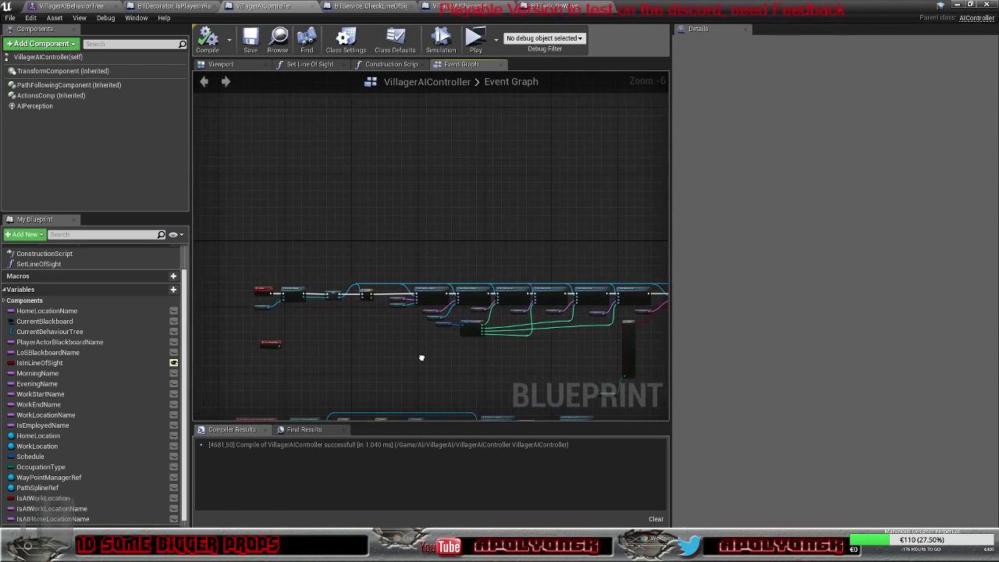
scroll(393, 353, "down", 3)
scroll(383, 354, "up", 3)
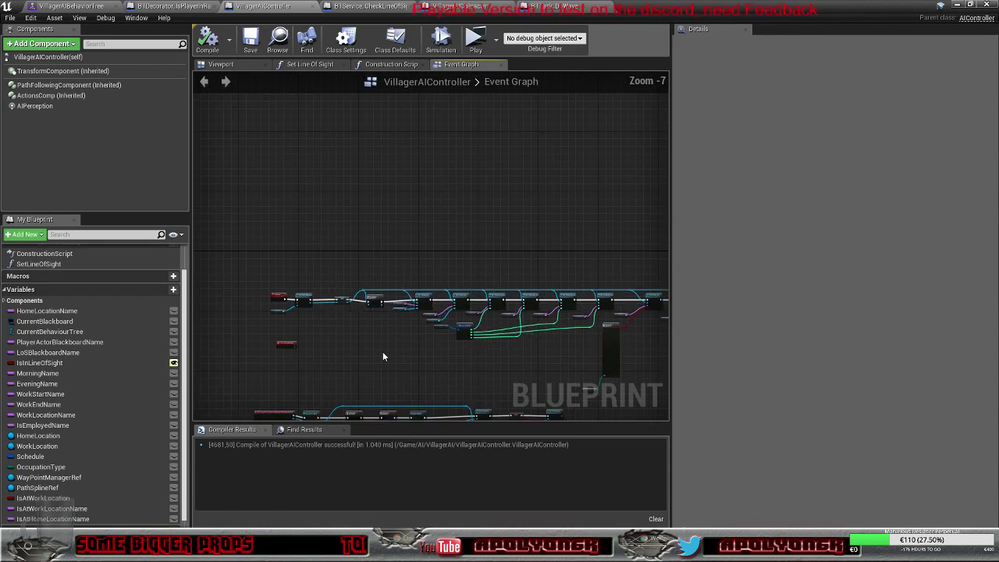
scroll(380, 360, "up", 3)
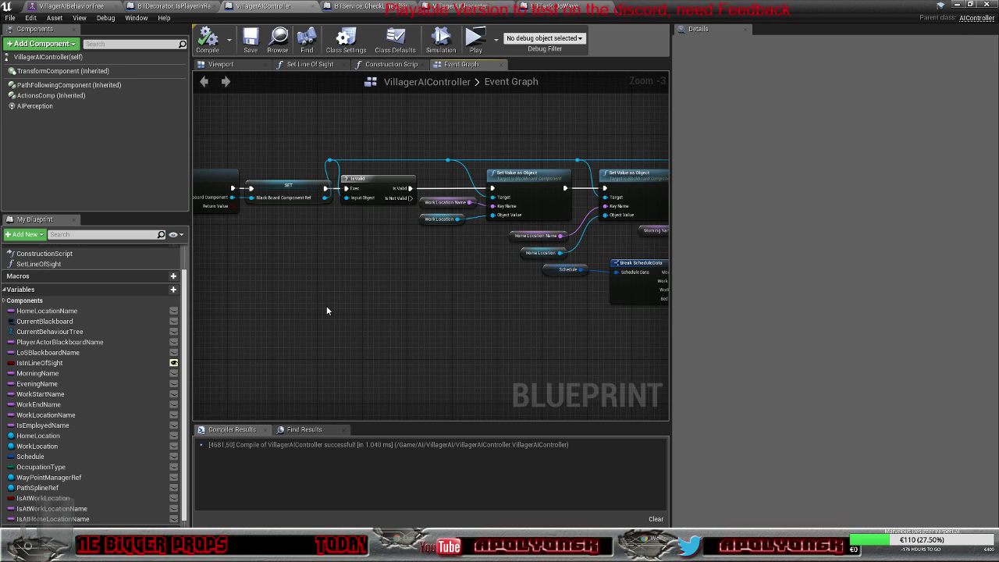
scroll(327, 310, "down", 2)
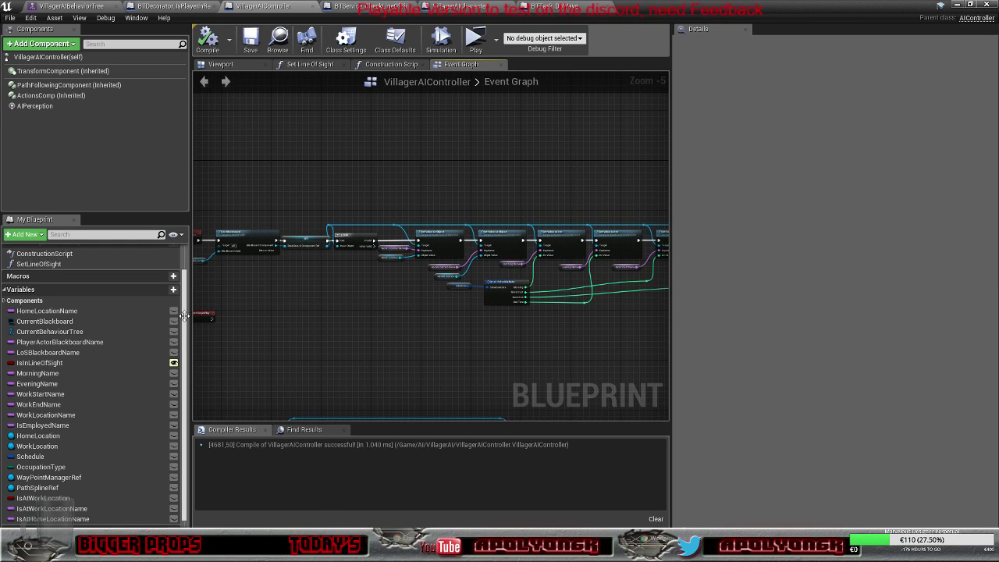
scroll(102, 316, "up", 2)
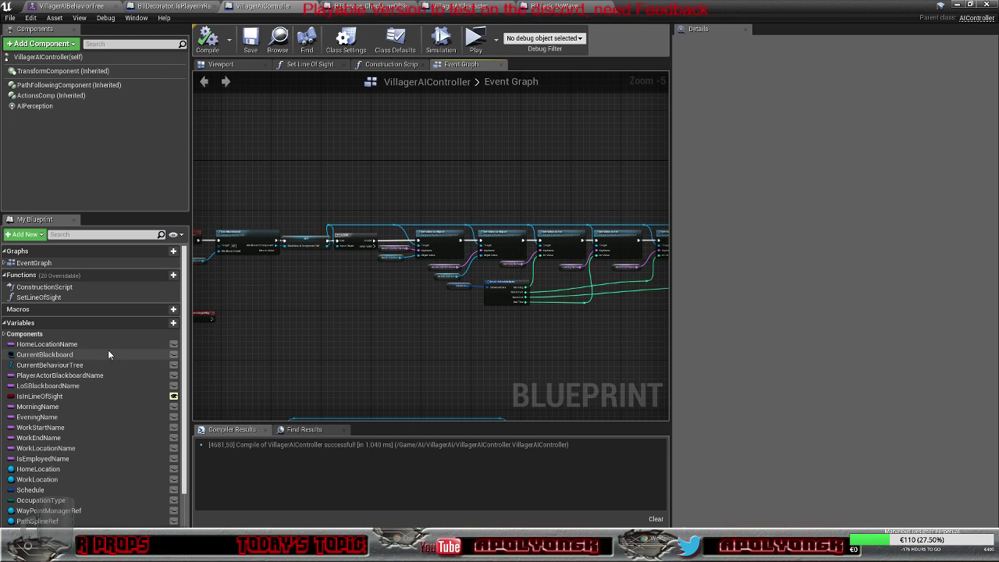
scroll(108, 354, "down", 2)
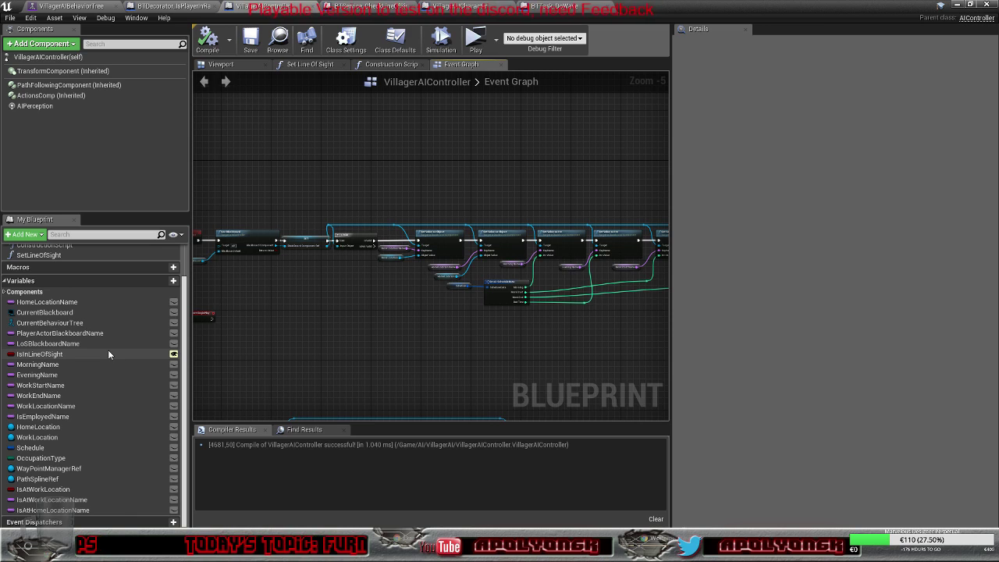
Step: In the level editor, select the West Gate Guard in the bedroom and open its FemaleAnimBlueprint1 anim class from its asset folder
left_click(958, 5)
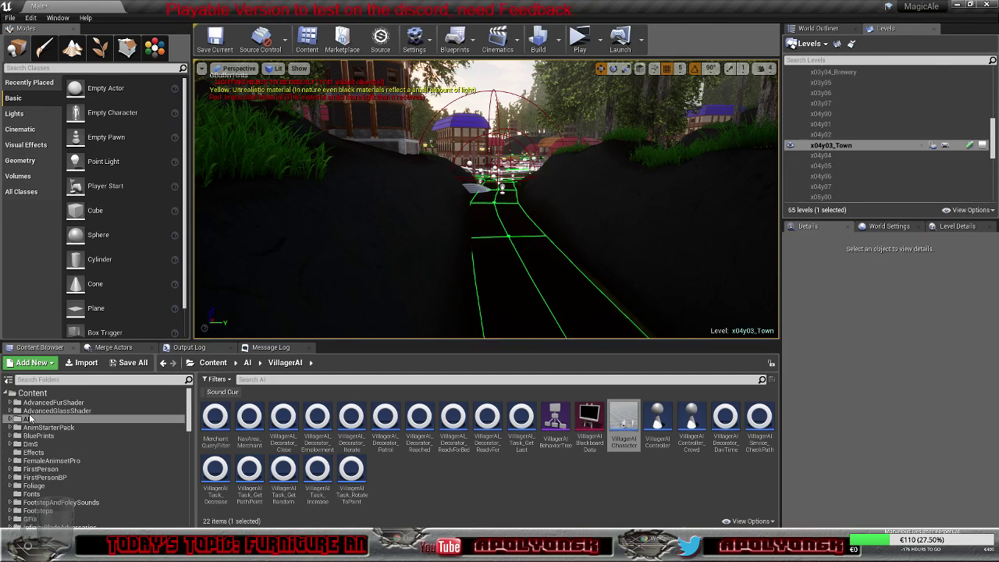
left_click(247, 363)
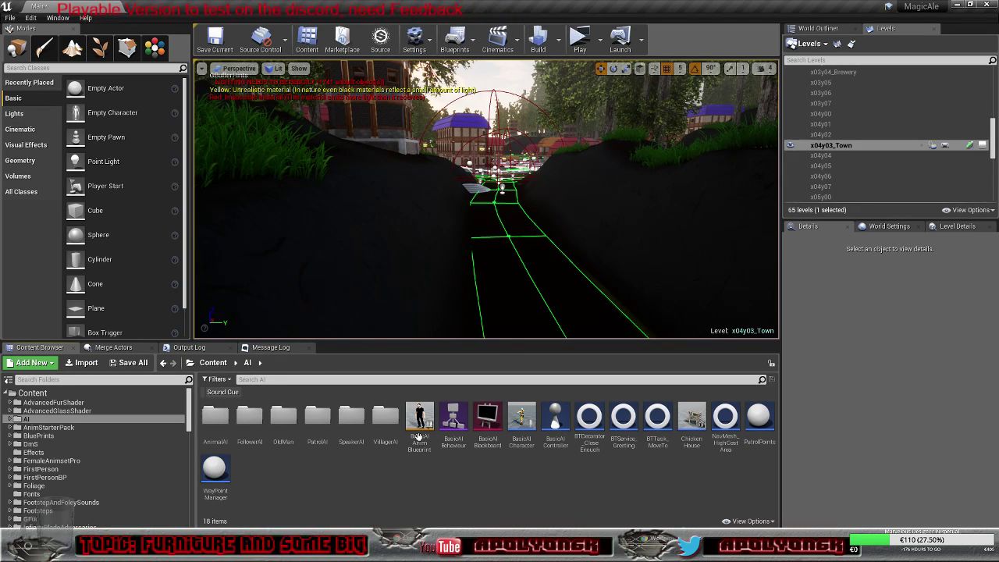
key("w")
mouse_move(486, 199)
right_mouse_down()
mouse_move(485, 181)
mouse_move(492, 191)
right_mouse_up()
left_click(374, 181)
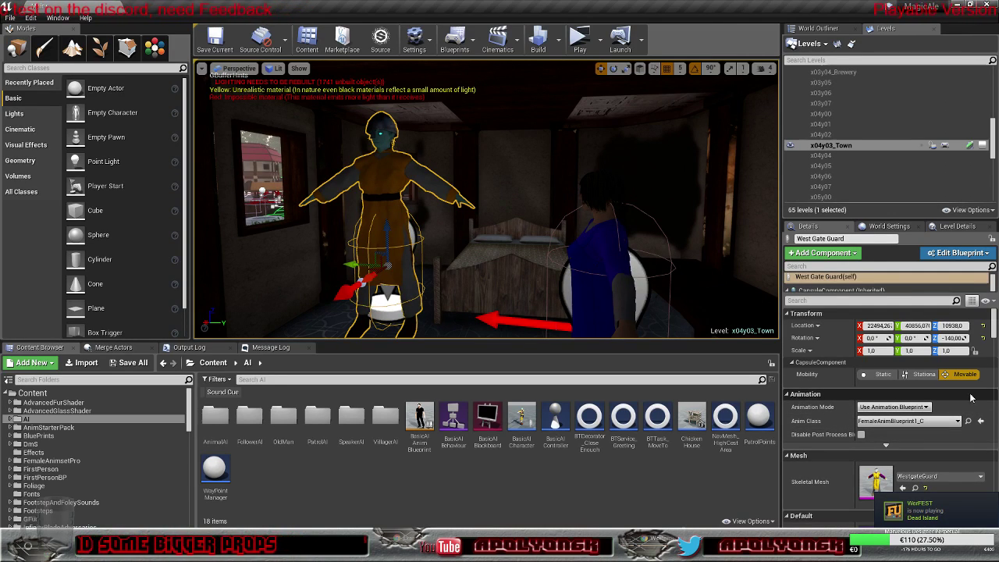
left_click(968, 420)
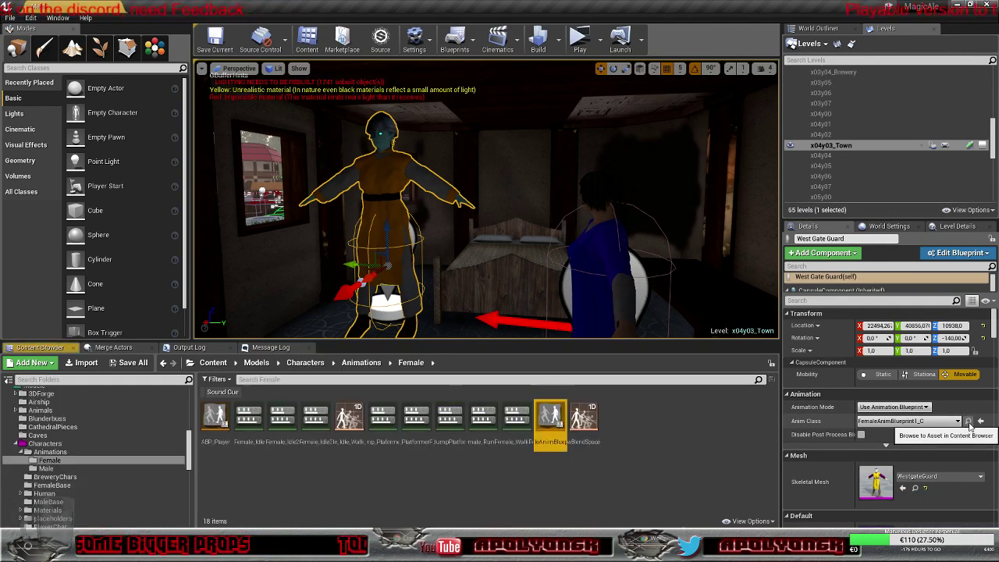
double_click(550, 430)
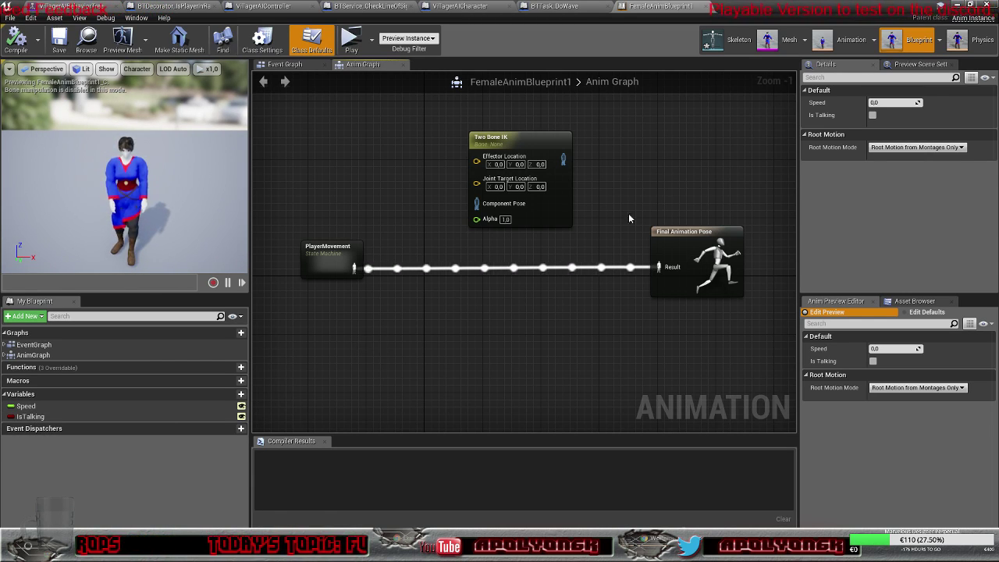
Step: Open Male_AnimBlueprint from the Characters/Animations/Male content folder
left_click(957, 7)
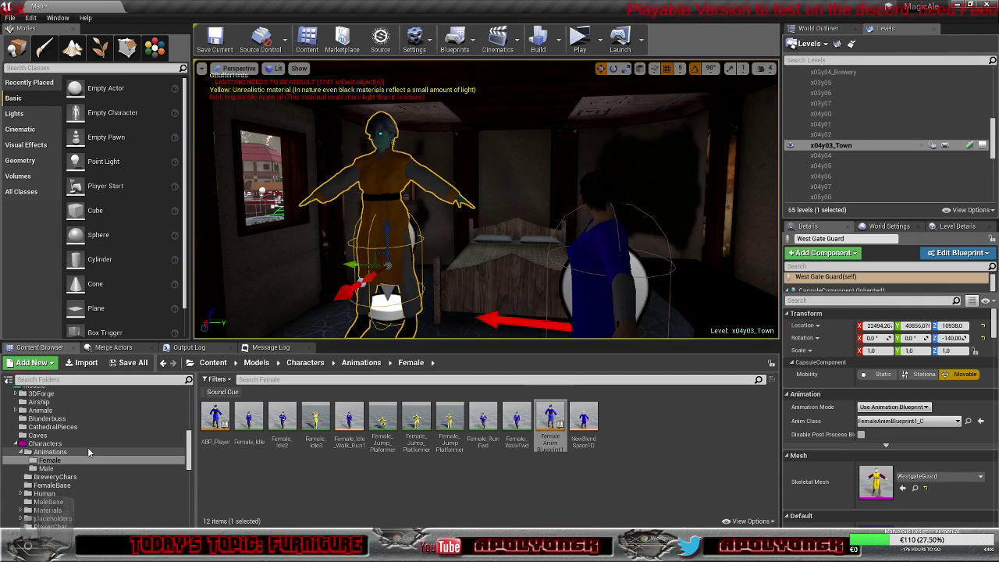
left_click(77, 469)
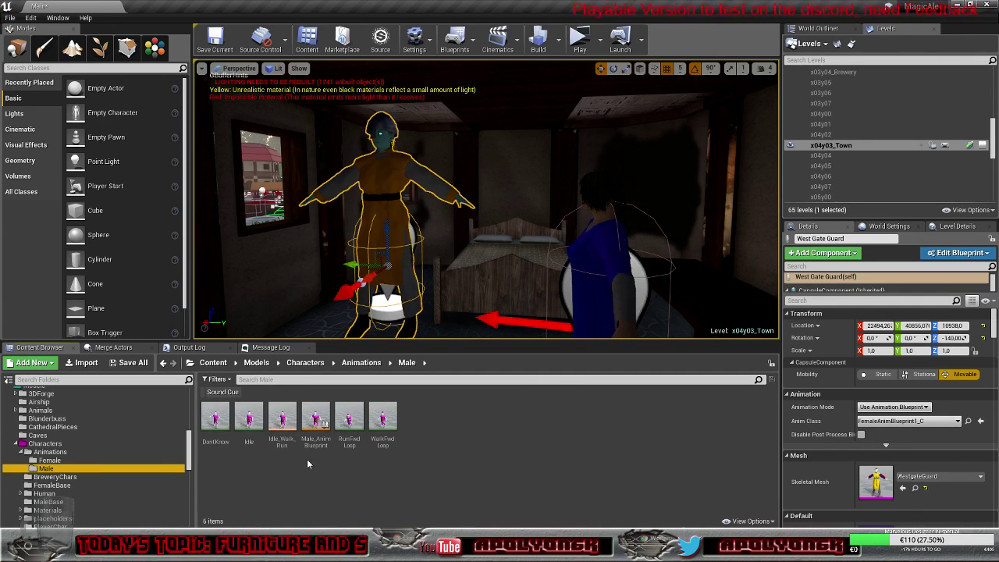
double_click(316, 417)
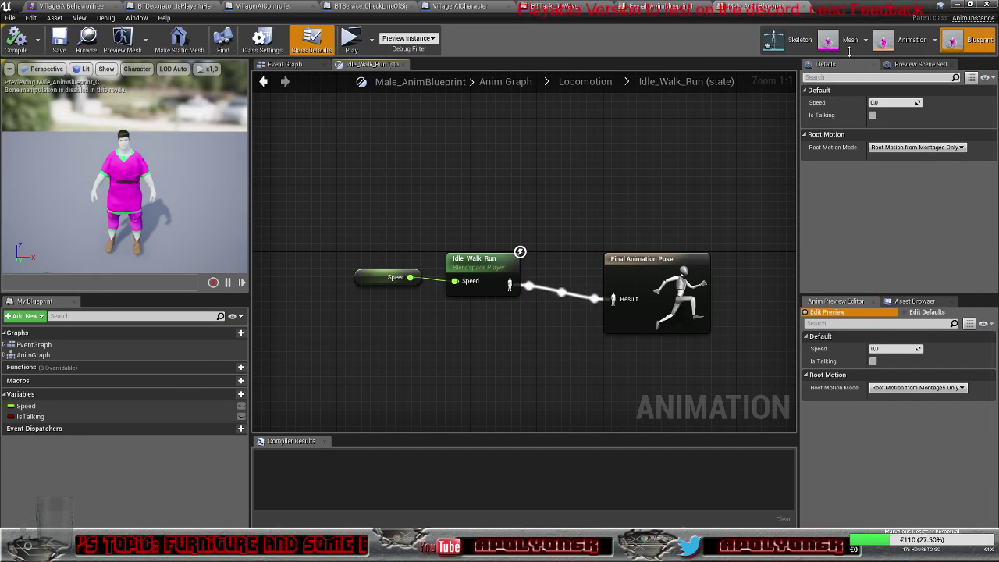
Step: Look through the Human, MaleBase and placeholders/Anims content folders for a usable character animation
left_click(958, 5)
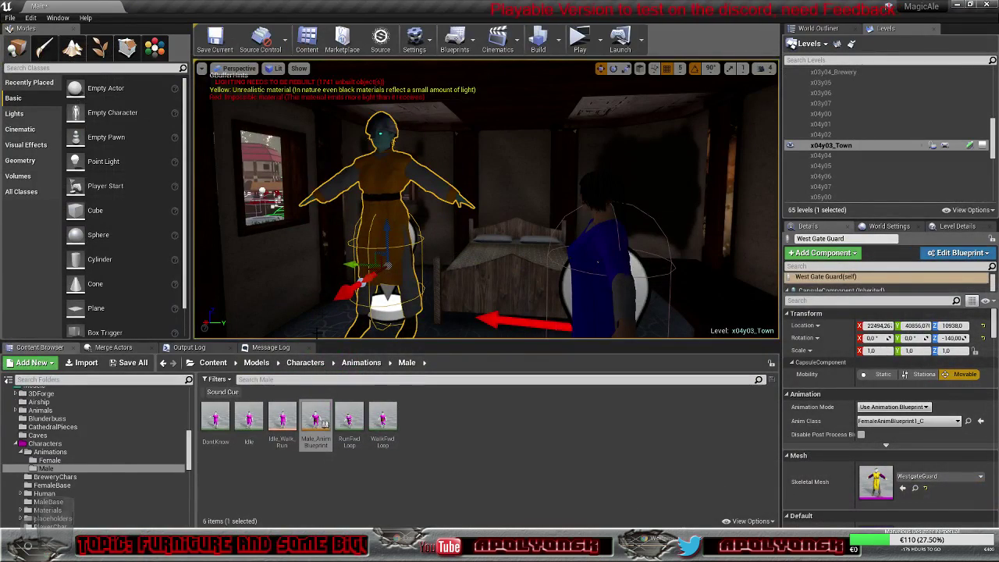
left_click(62, 494)
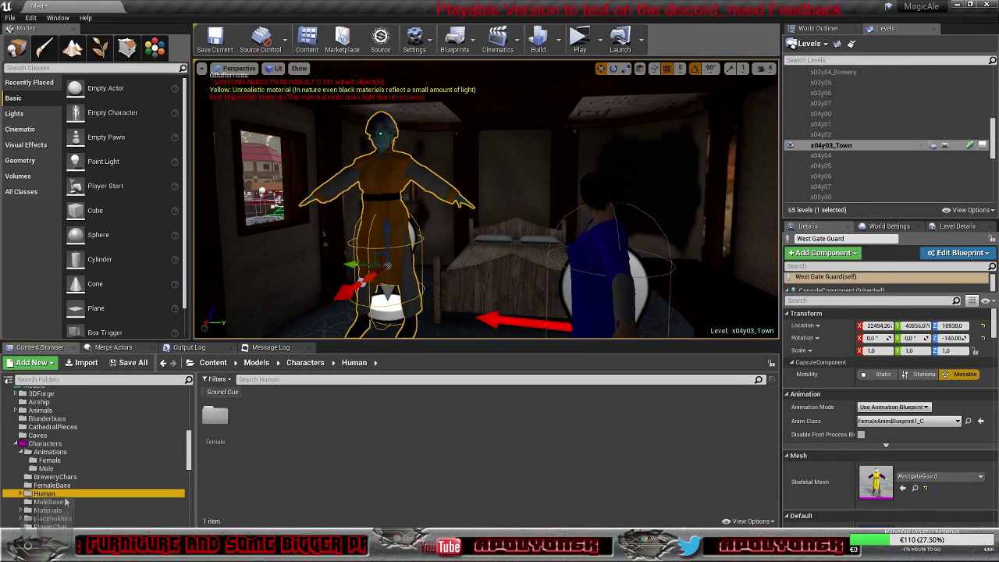
left_click(65, 502)
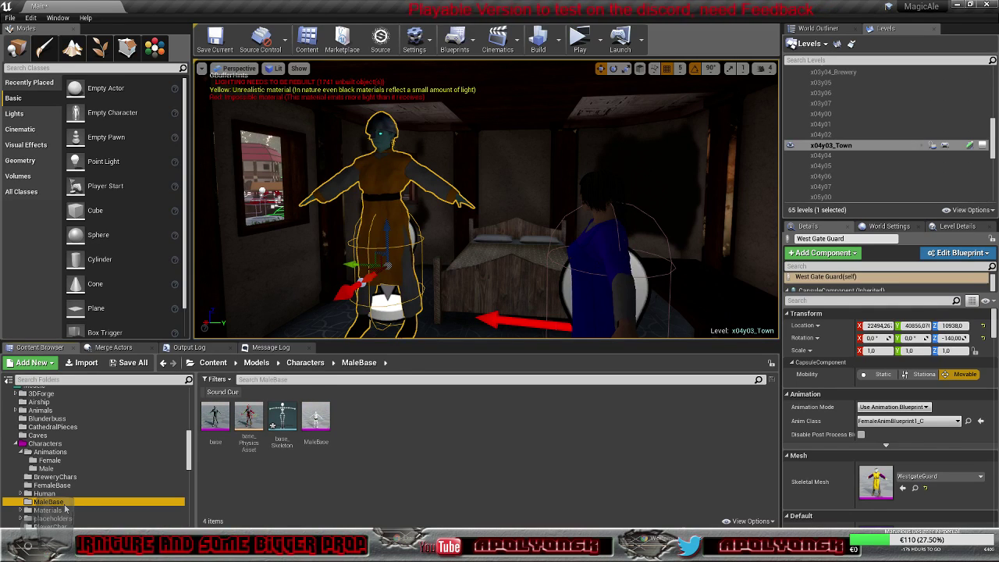
left_click(63, 495)
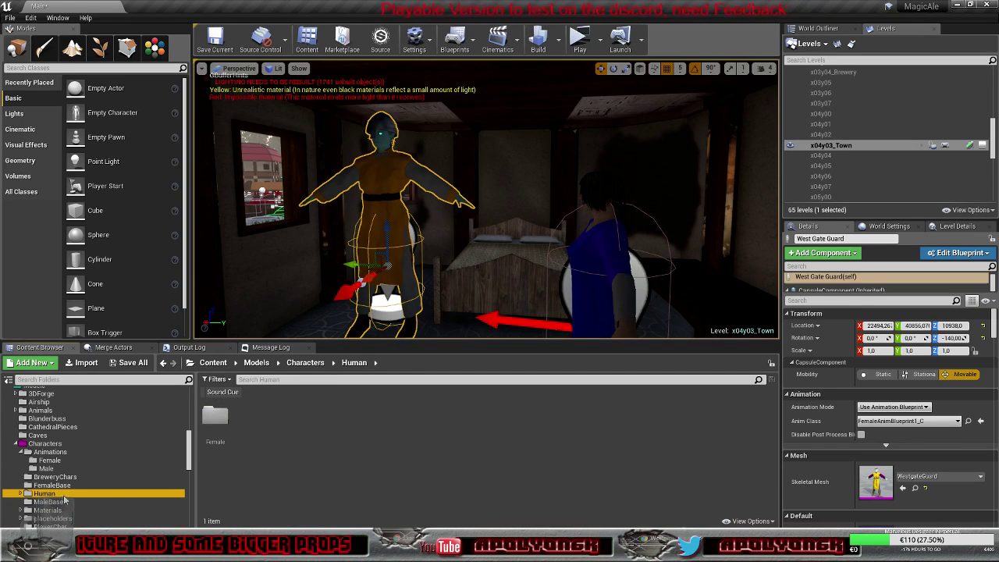
scroll(64, 484, "down", 2)
left_click(67, 469)
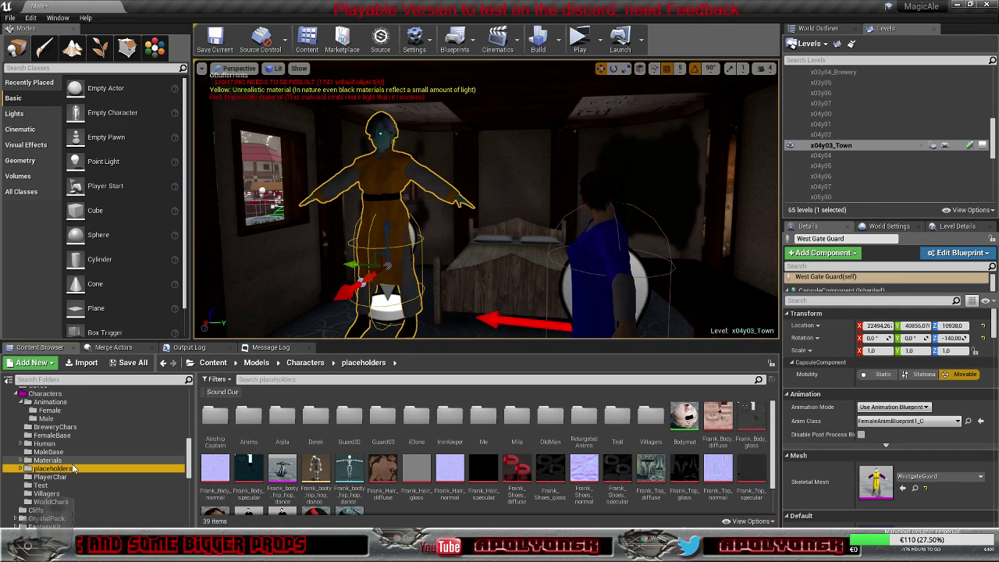
double_click(248, 417)
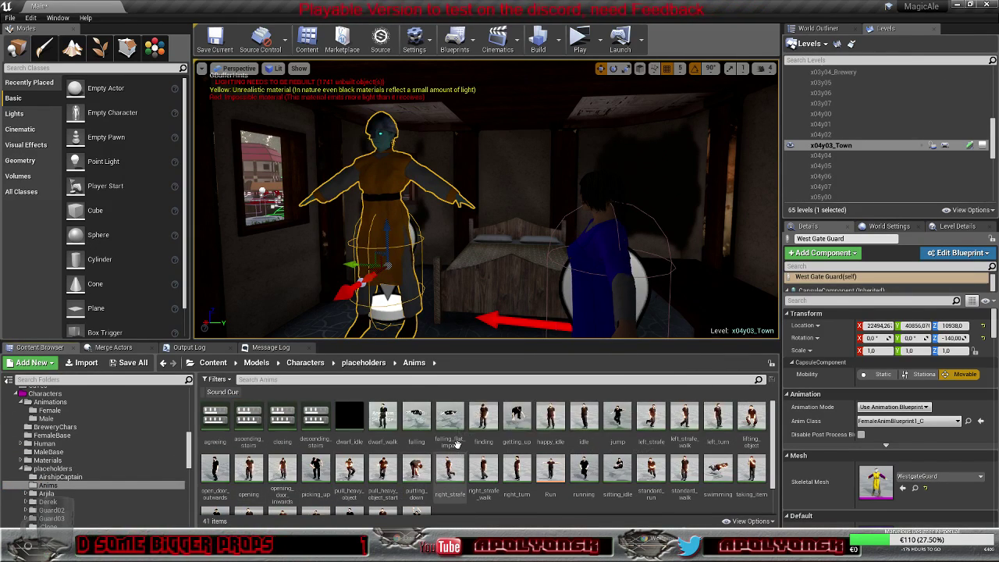
scroll(452, 472, "down", 1)
scroll(457, 474, "up", 1)
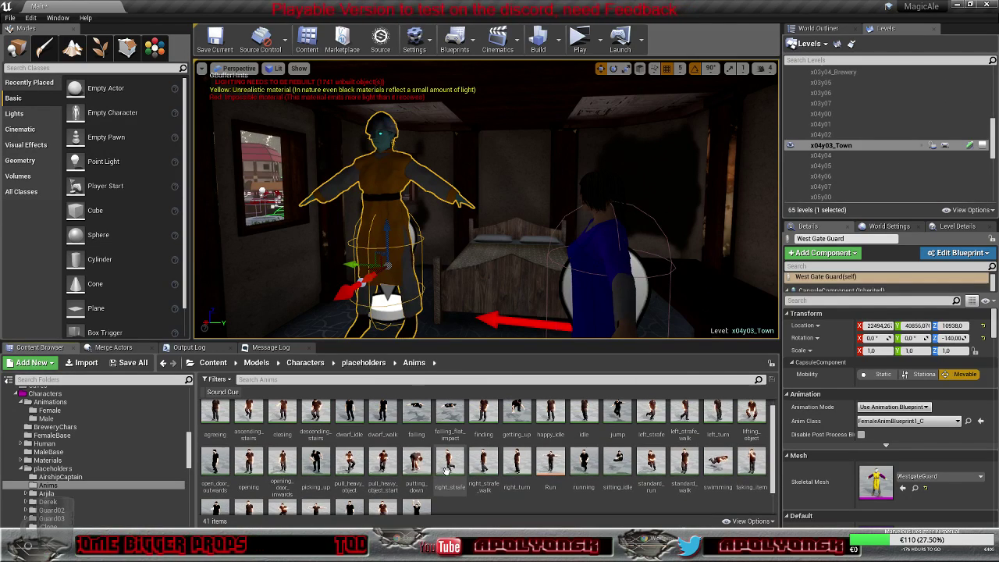
Step: Check the Arjila, OldMan, PlayerChar, Test, Villagers and WorldChars folders for animations, and return to Male_AnimBlueprint
left_click(46, 494)
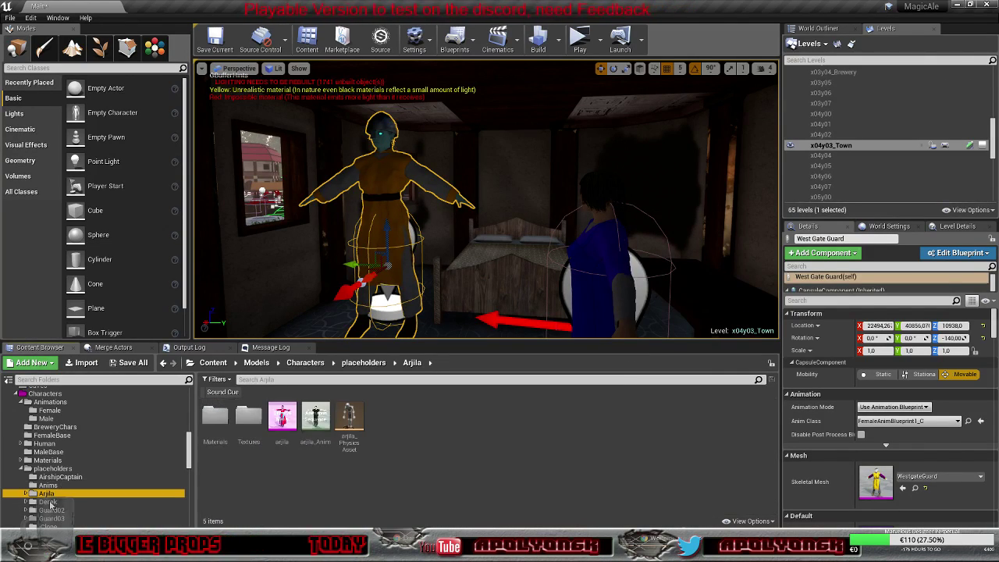
scroll(83, 502, "down", 1)
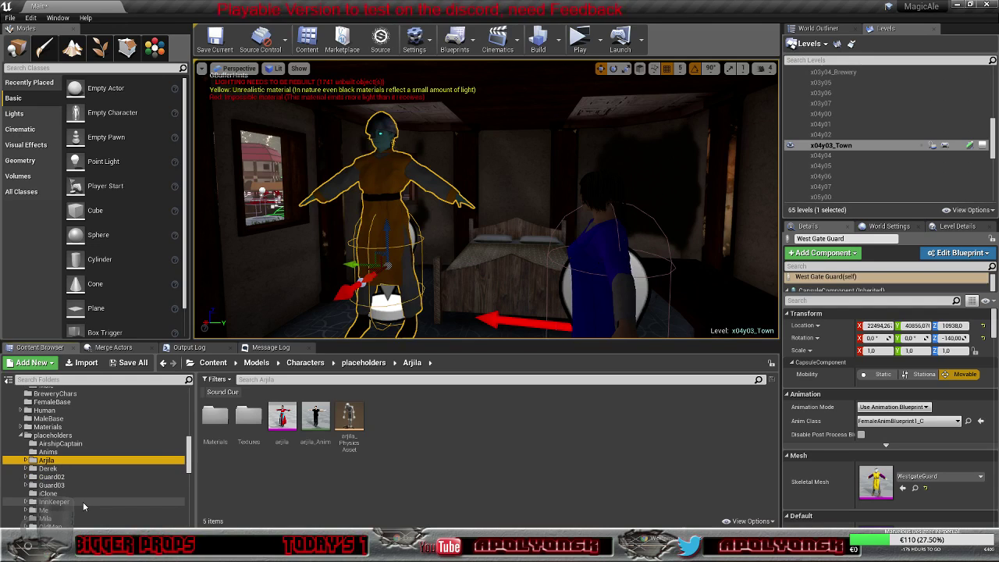
scroll(82, 502, "down", 2)
left_click(51, 477)
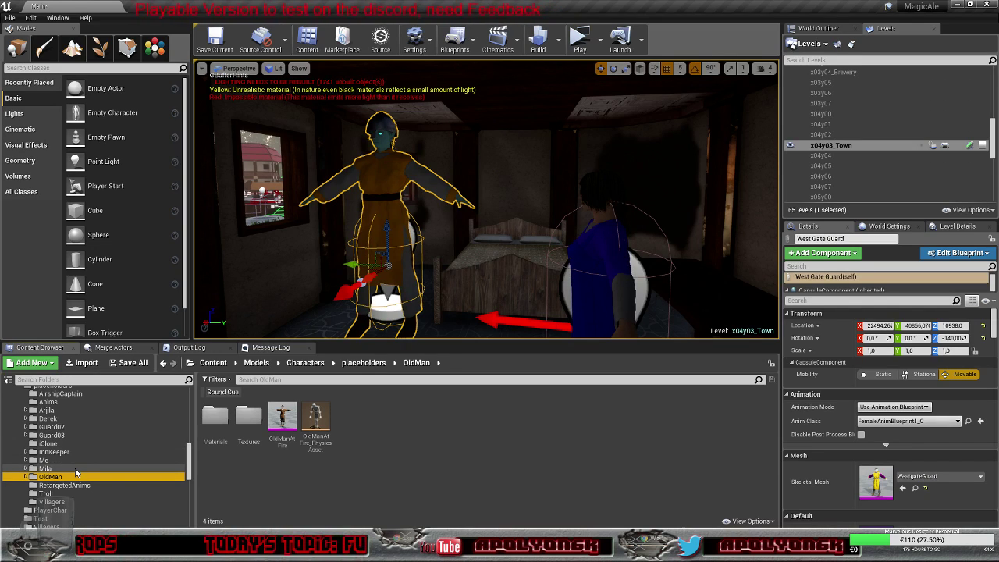
scroll(34, 440, "up", 2)
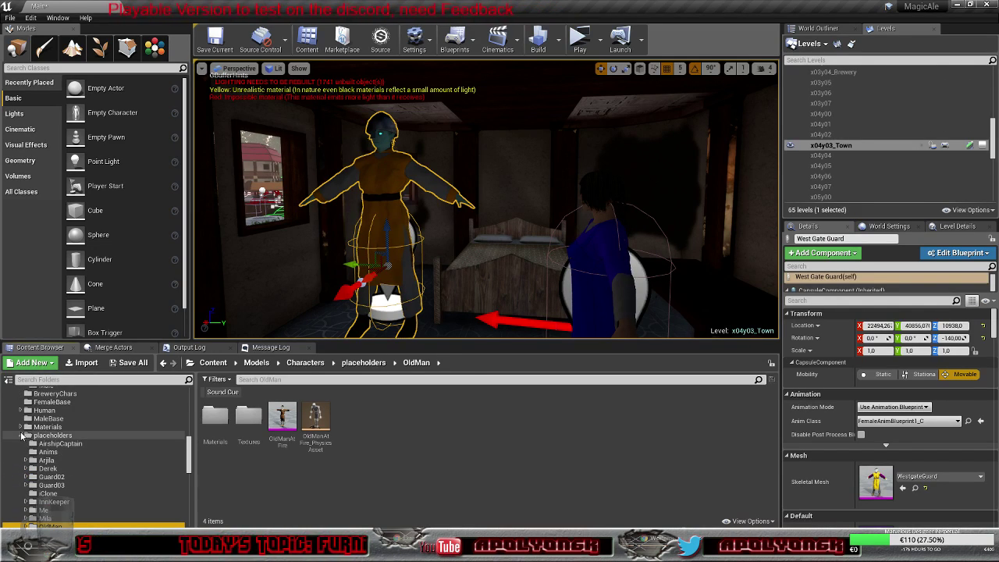
left_click(22, 438)
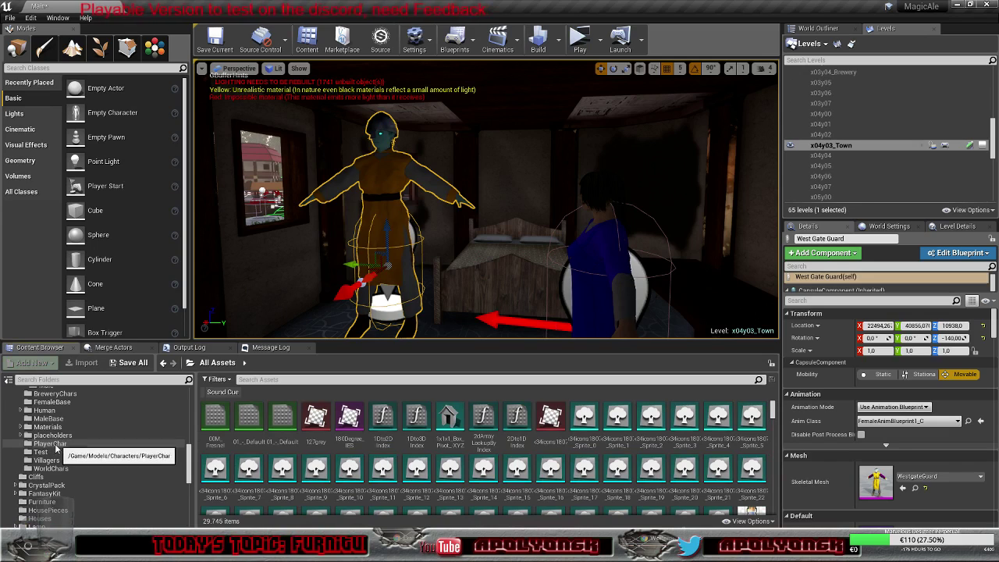
left_click(50, 445)
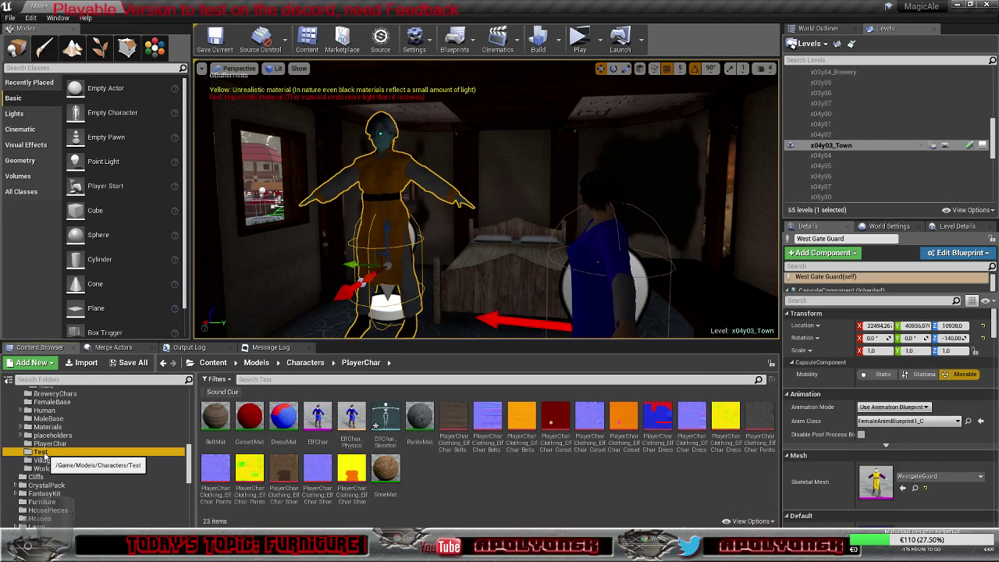
left_click(46, 452)
left_click(47, 460)
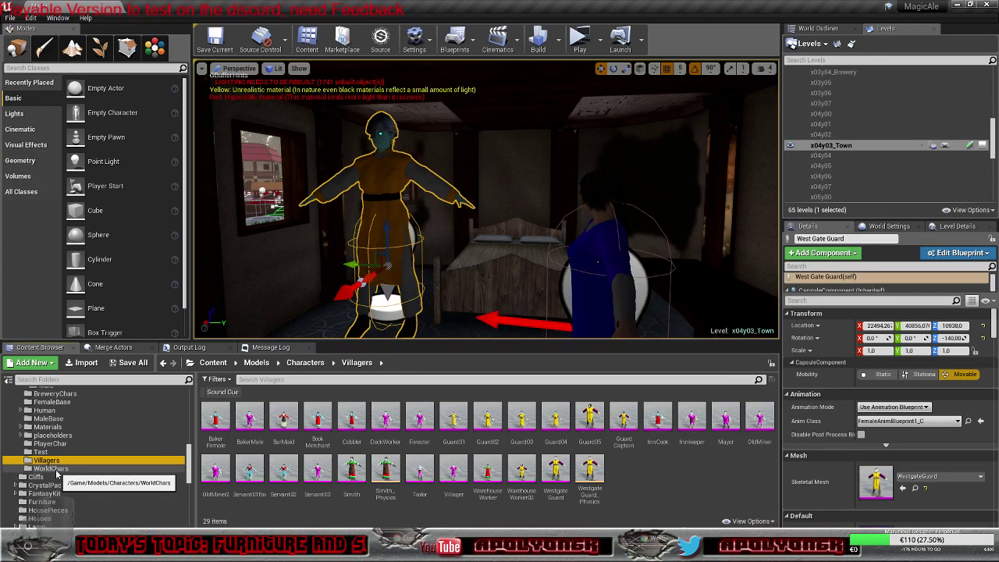
left_click(51, 468)
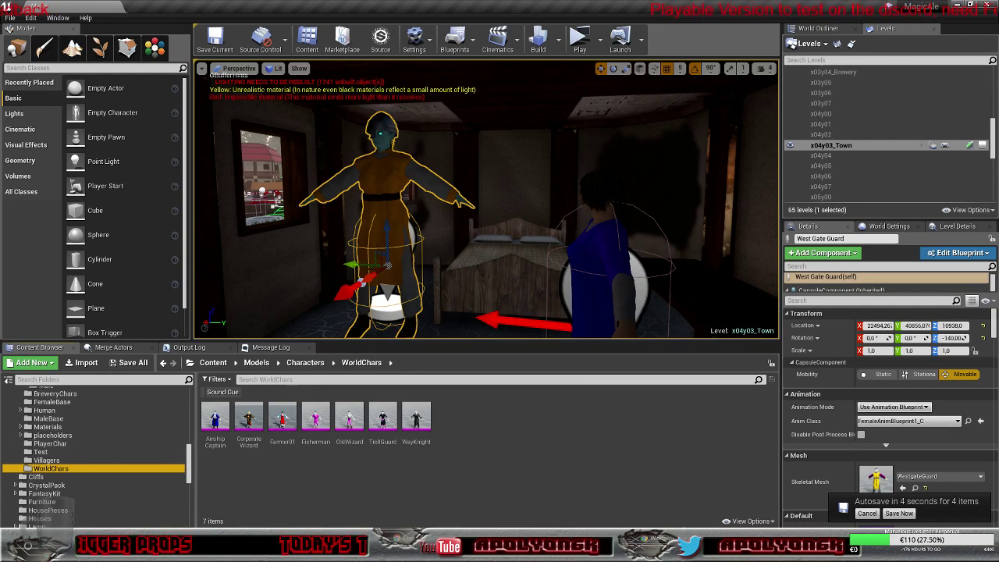
key("alt+Tab")
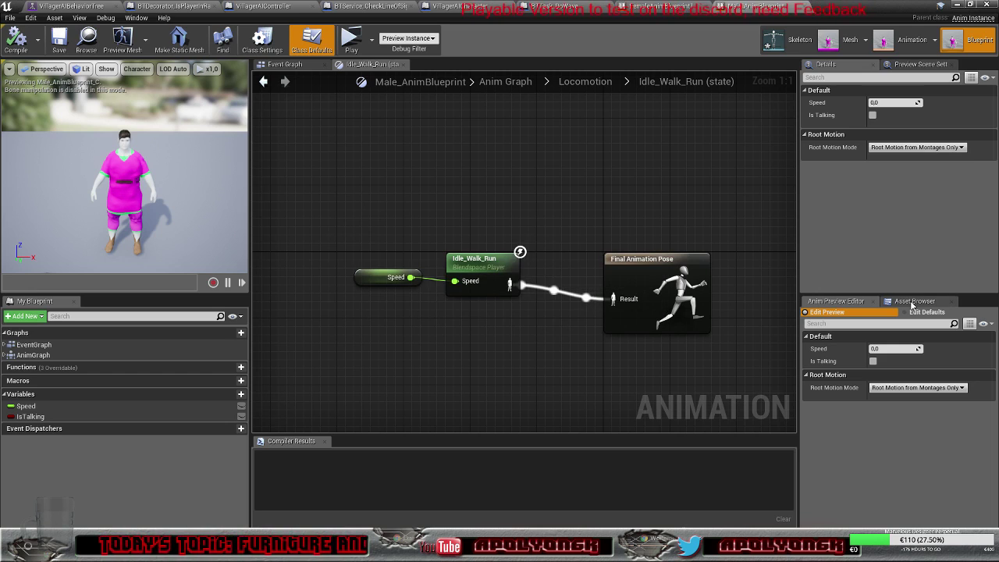
Step: Preview the DontKnow animation from Male_AnimBlueprint's available assets, and return to the level editor
left_click(912, 302)
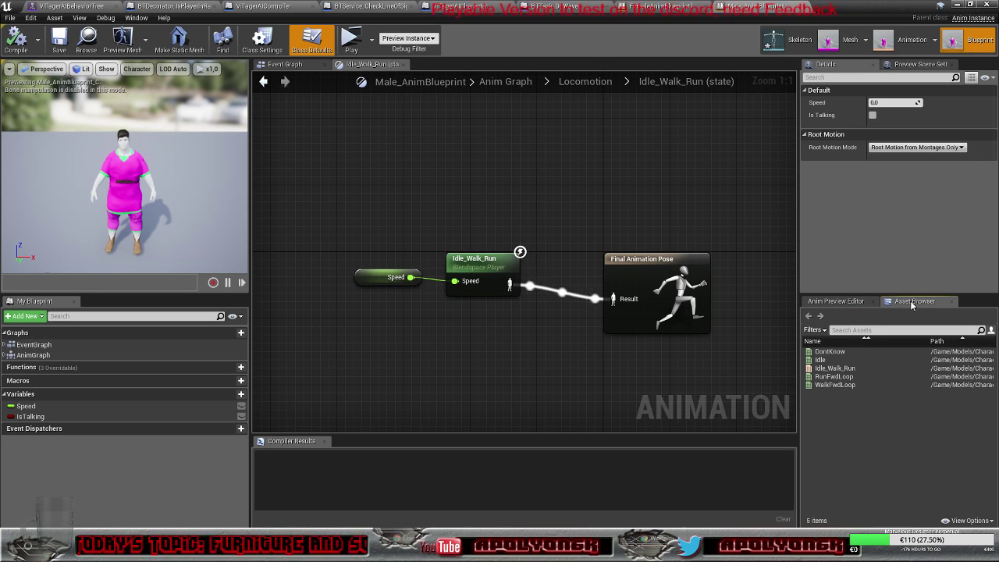
left_click(837, 353)
double_click(836, 352)
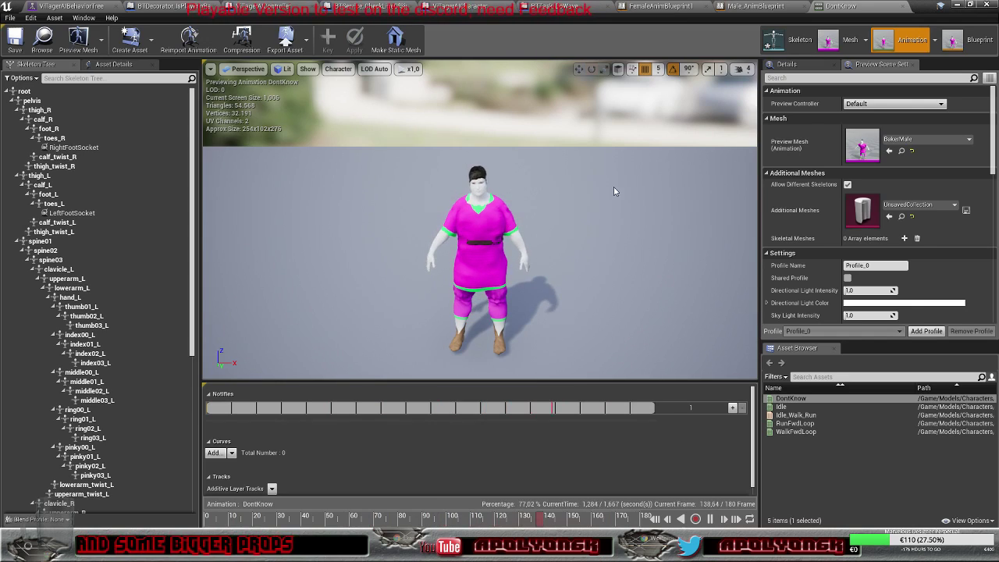
left_click(959, 6)
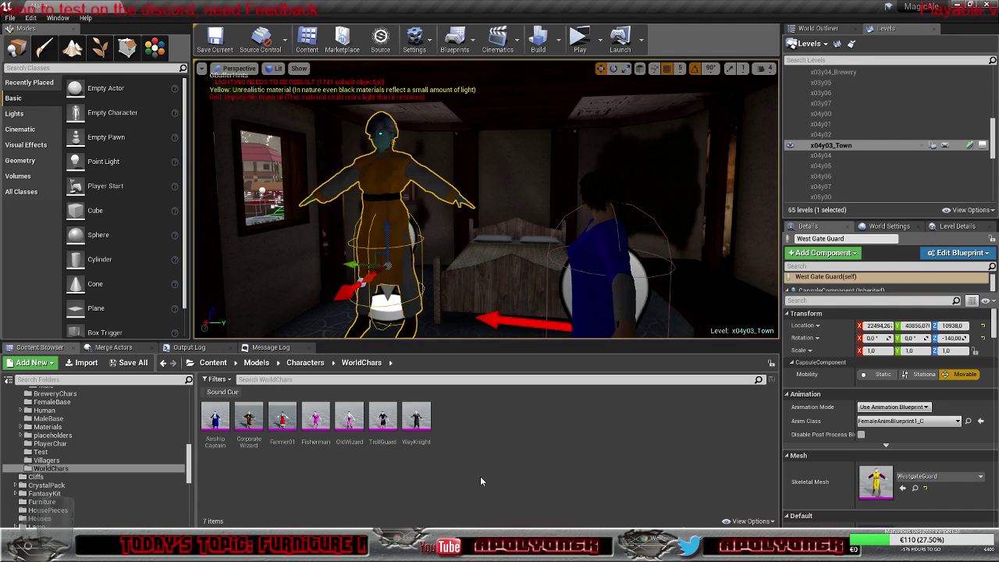
Step: Check the Characters/Animations/Female content folder for a wave animation
left_click_drag(189, 473, 193, 471)
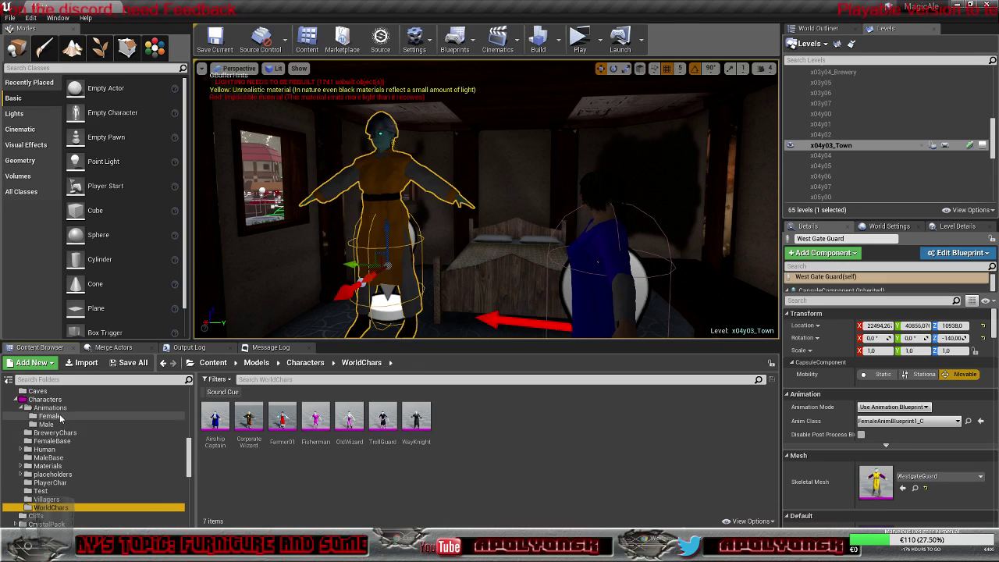
left_click(50, 407)
left_click(61, 418)
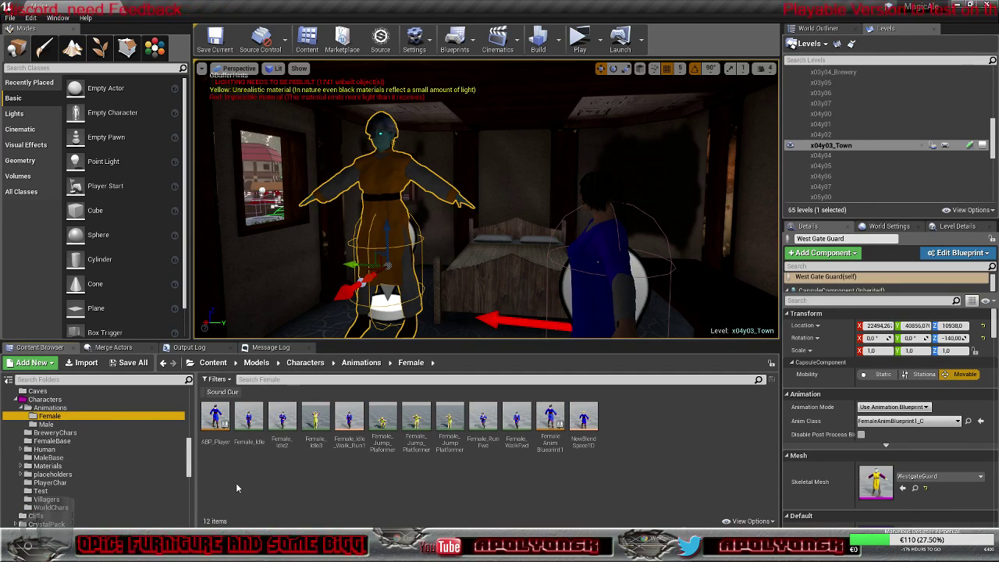
Step: Look through the FemaleAnimsetPro/Animations/InPlace folder for a wave animation, enlarging the asset area to see more of them
scroll(188, 460, "up", 2)
left_click_drag(188, 461, 185, 413)
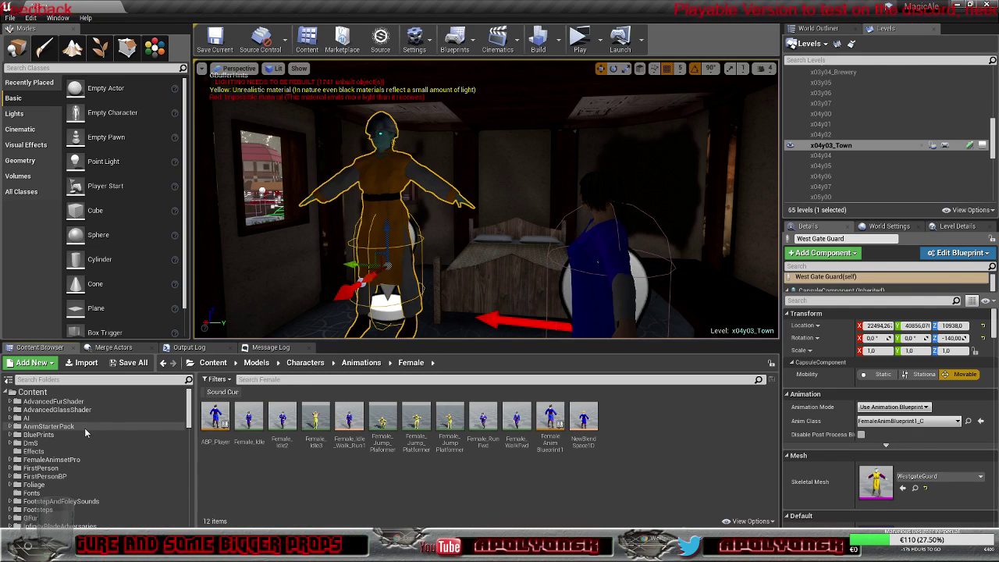
left_click(107, 463)
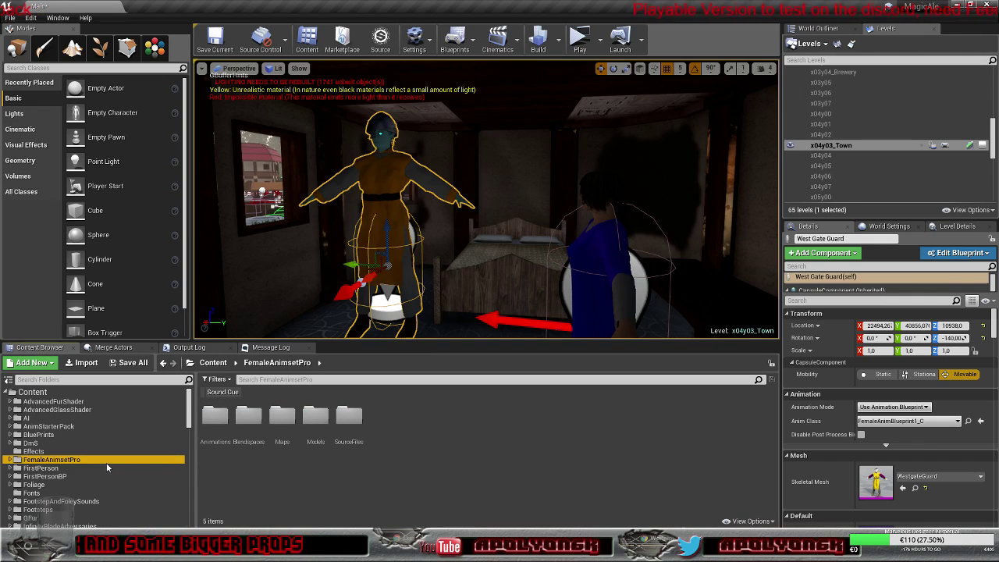
double_click(215, 420)
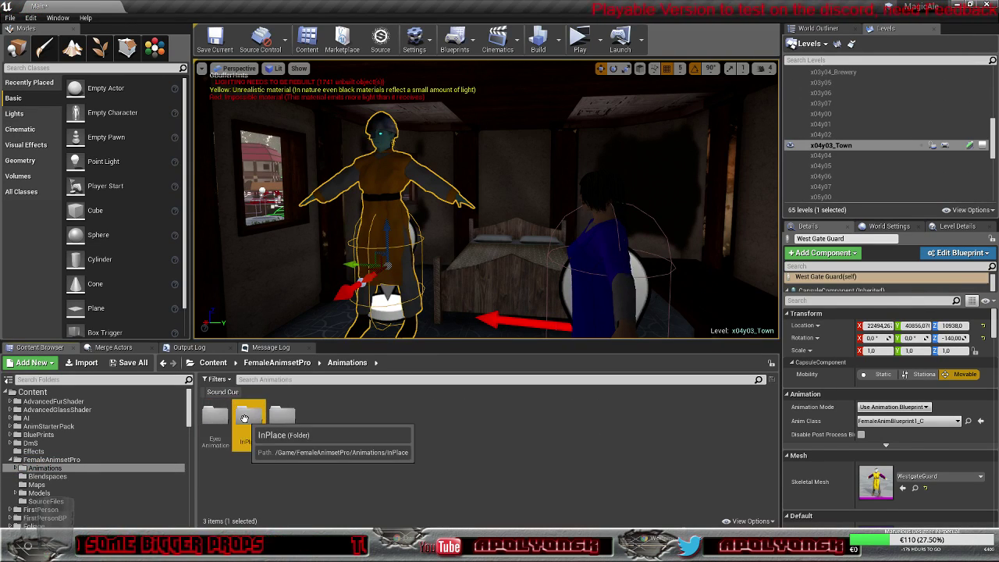
double_click(242, 418)
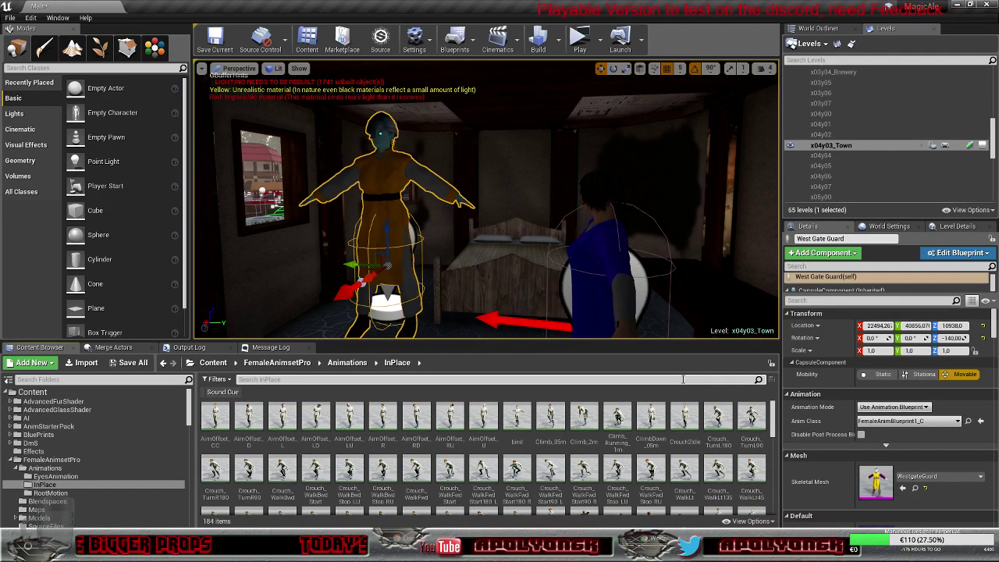
left_click_drag(608, 341, 593, 163)
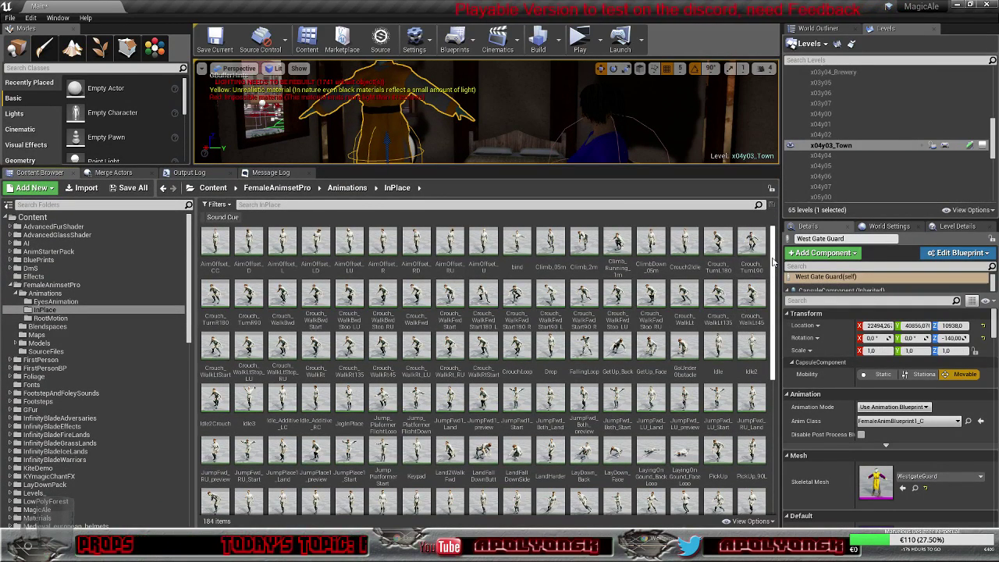
left_click_drag(773, 262, 769, 398)
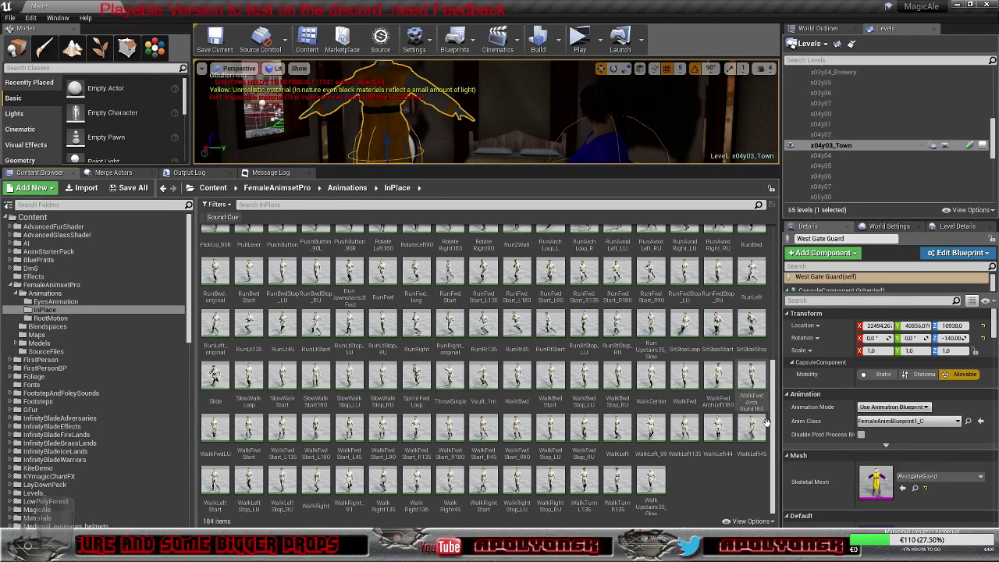
left_click_drag(775, 428, 771, 353)
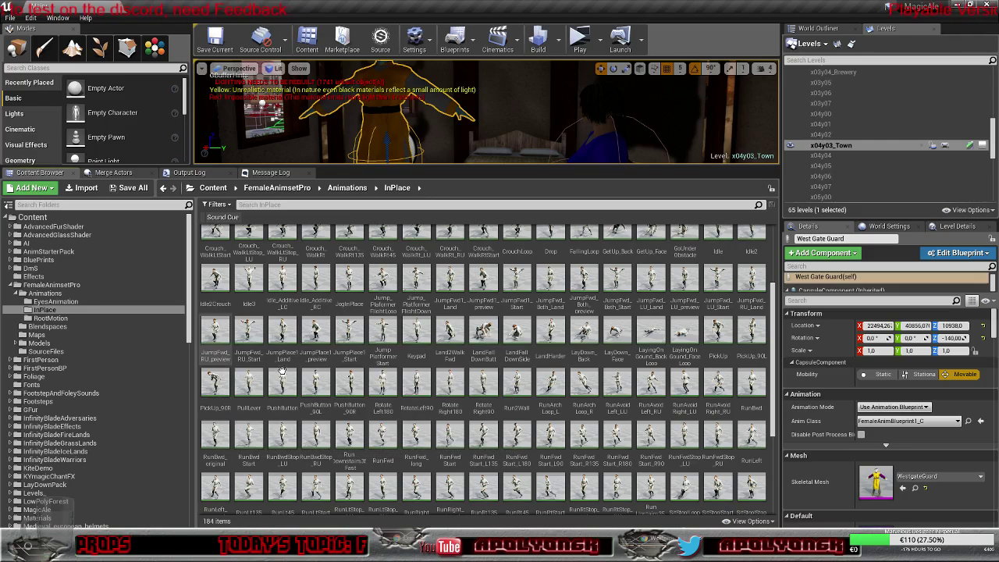
scroll(501, 365, "up", 1)
scroll(501, 365, "up", 2)
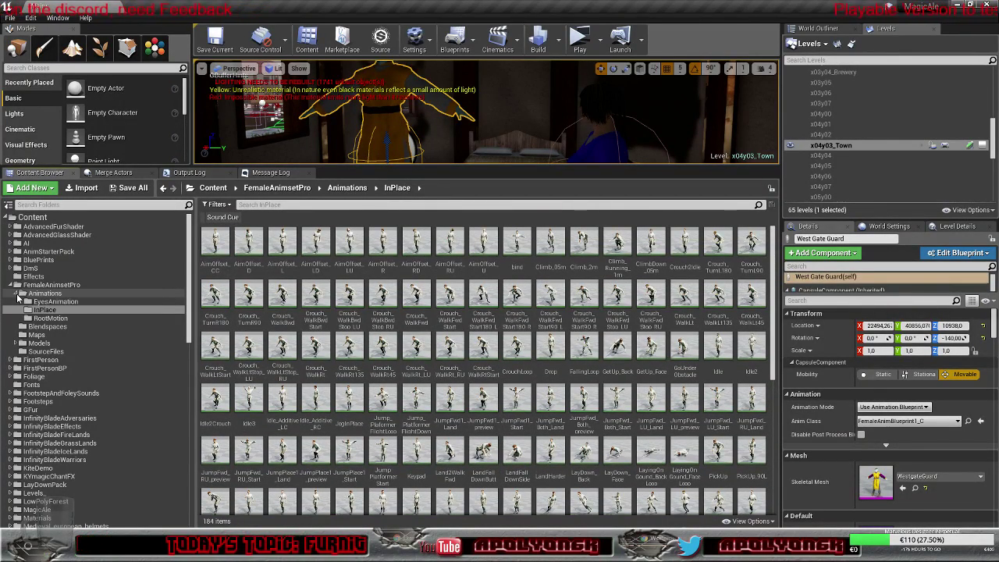
Step: Collapse the FemaleAnimsetPro folder and open the Models/Characters/placeholders/Anims folder
left_click(15, 294)
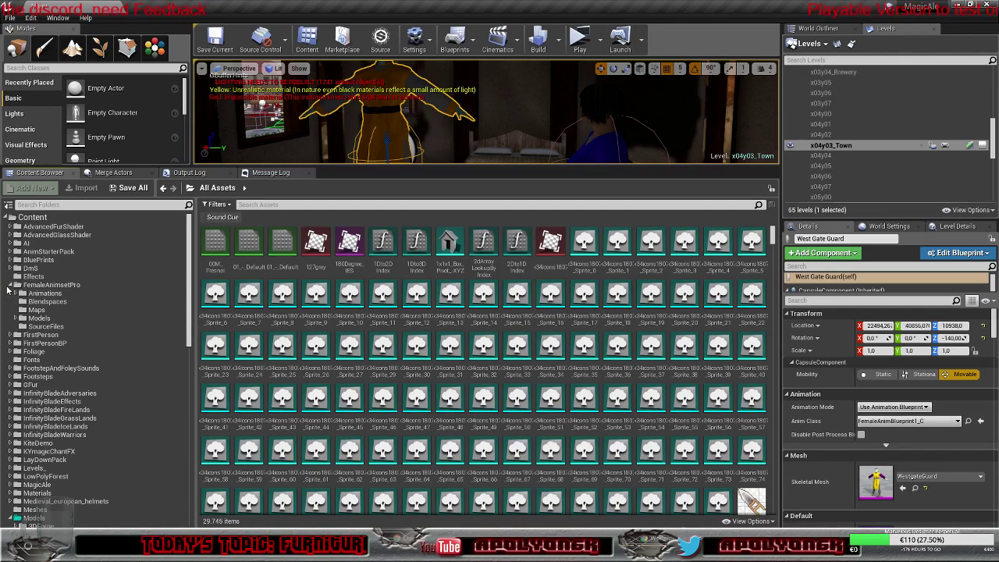
left_click(9, 285)
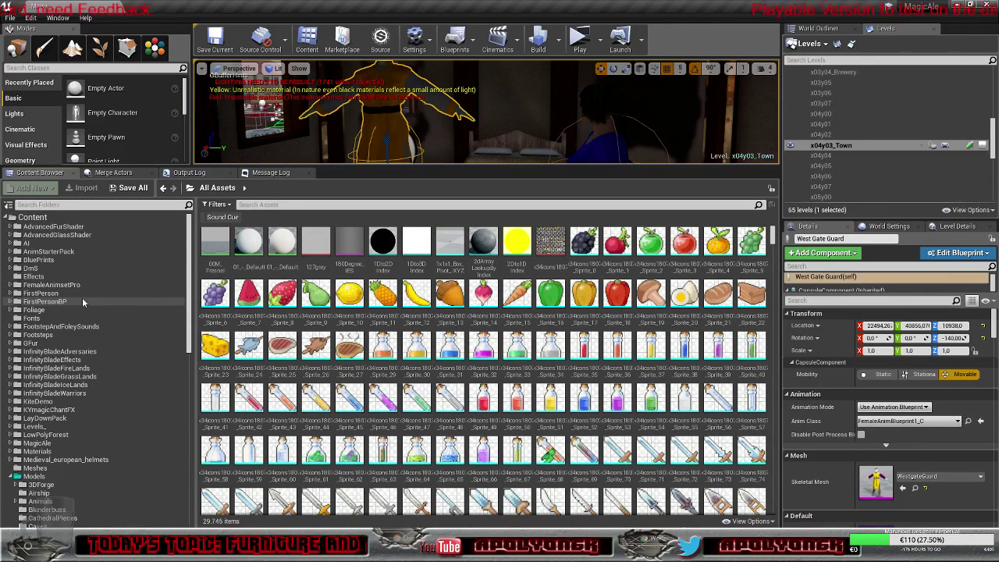
scroll(82, 298, "down", 6)
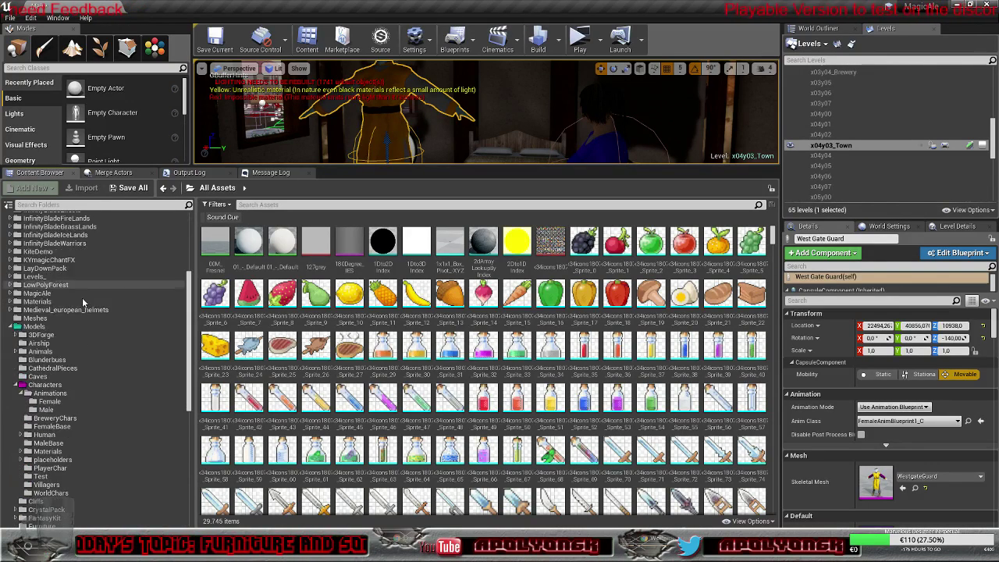
scroll(82, 297, "down", 2)
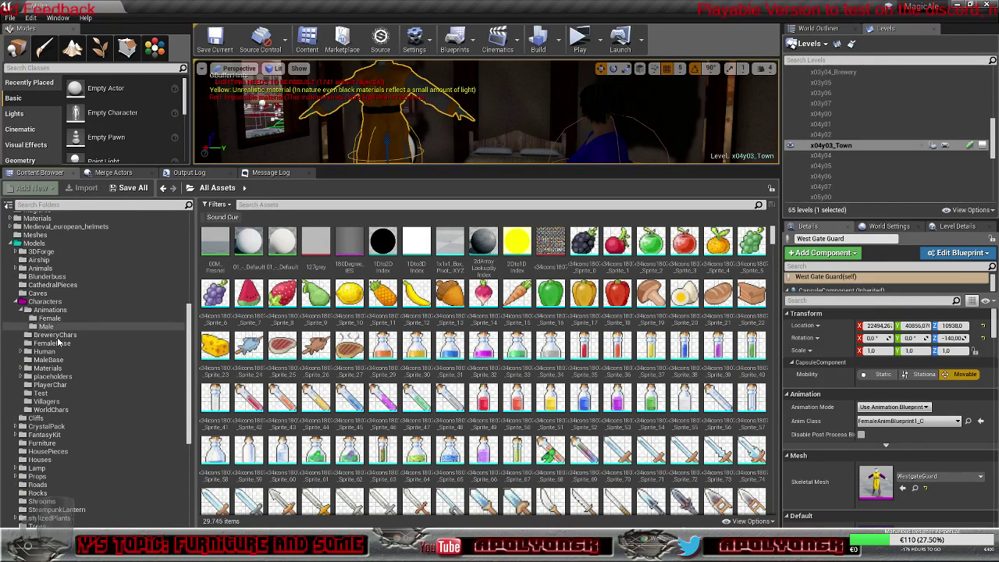
left_click(54, 377)
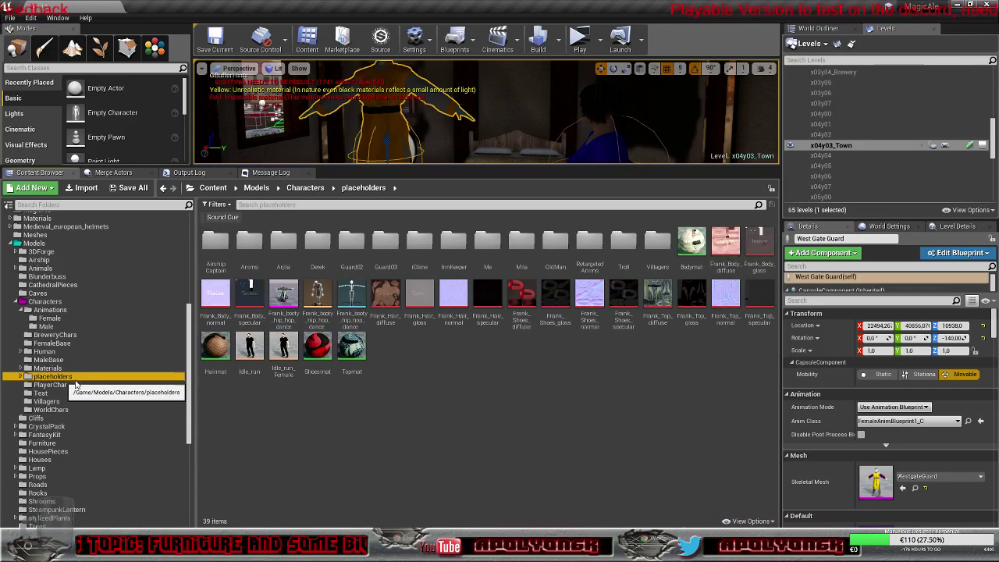
double_click(250, 243)
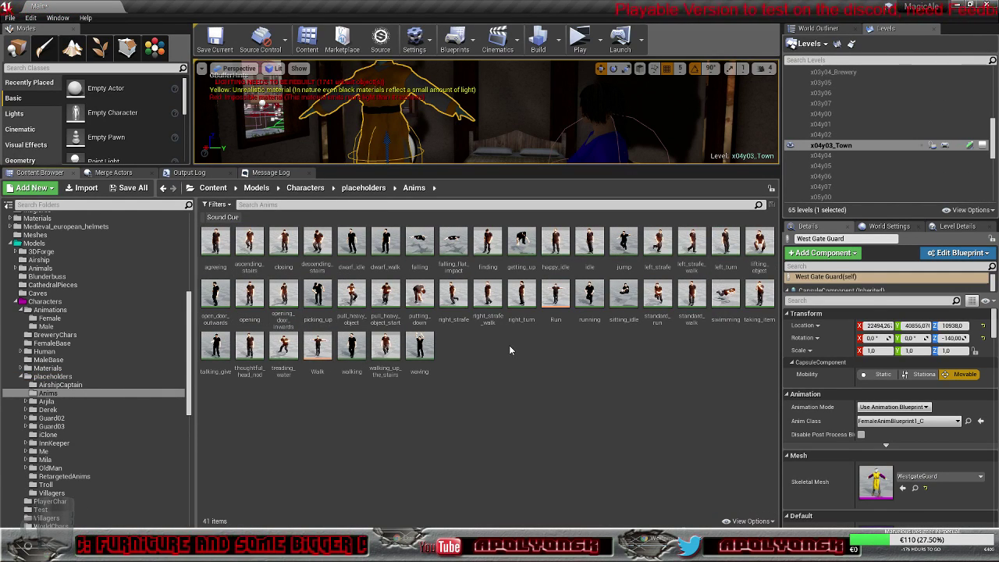
Step: Start duplicating and retargeting the waving animation, with ElfChar_Skeleton as the target skeleton
mouse_move(421, 346)
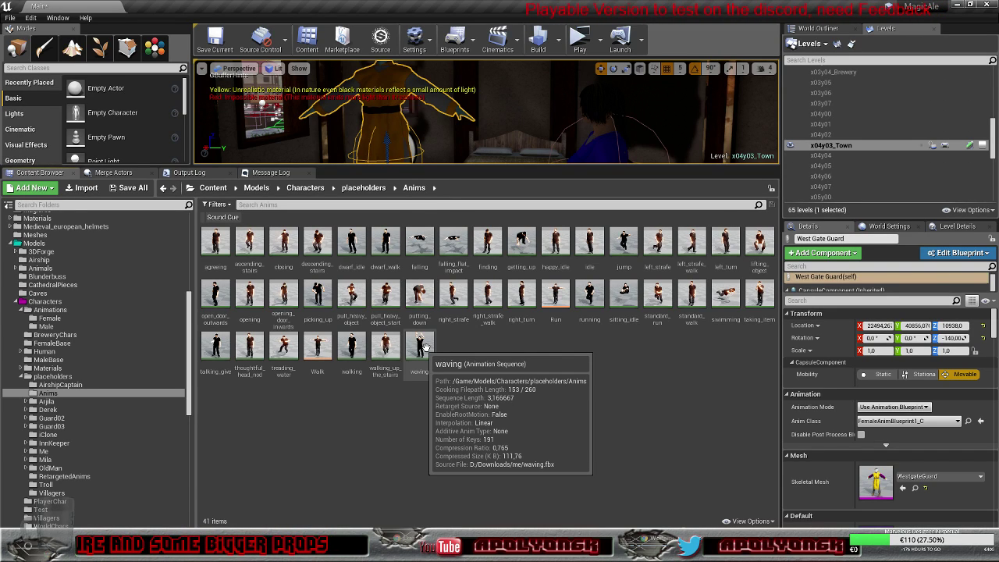
right_click(421, 344)
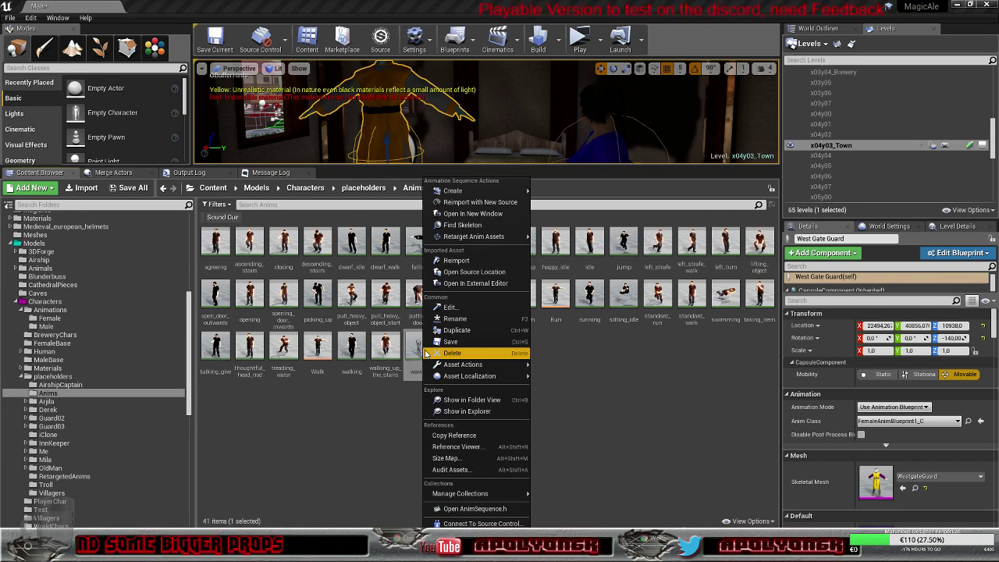
mouse_move(469, 235)
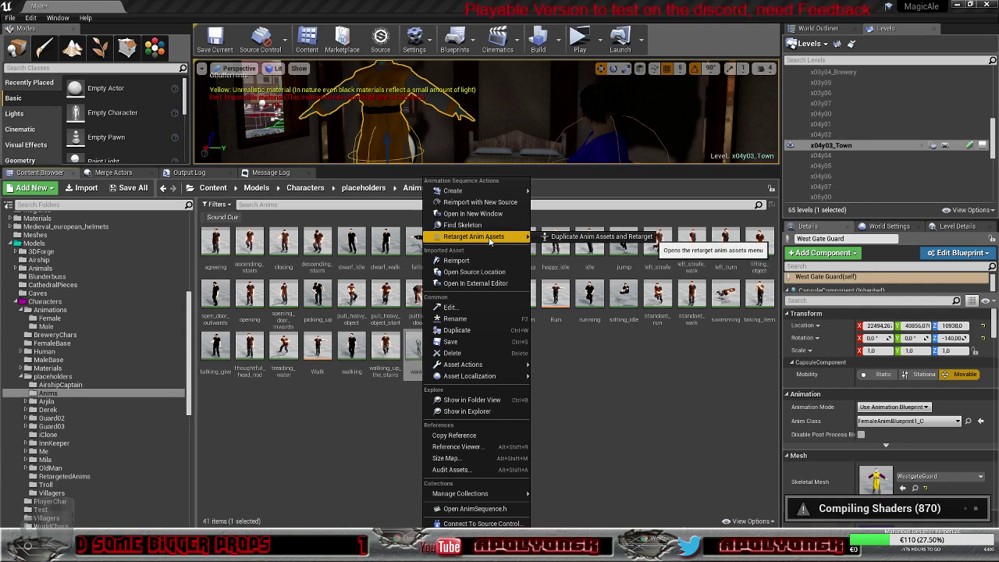
left_click(582, 240)
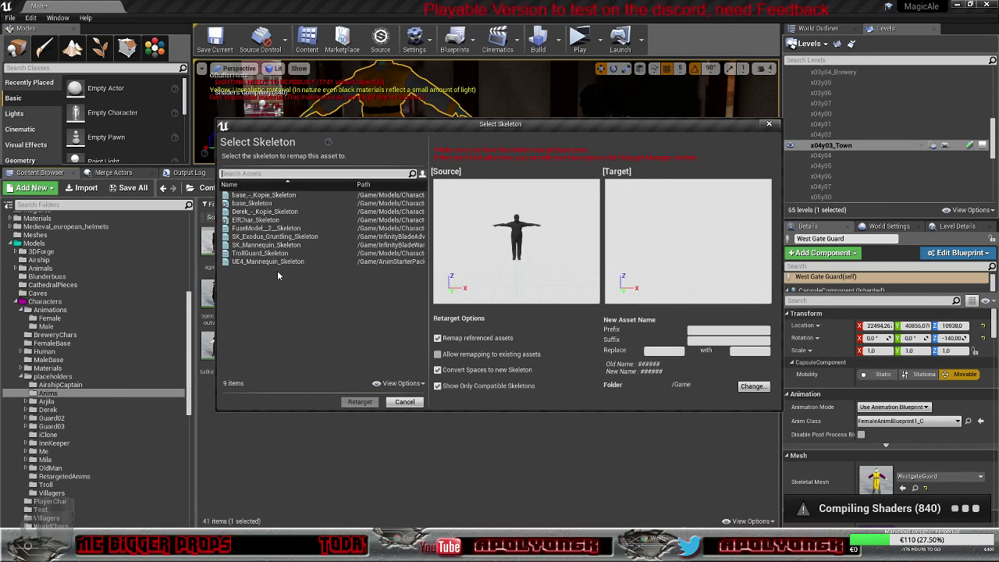
left_click(257, 221)
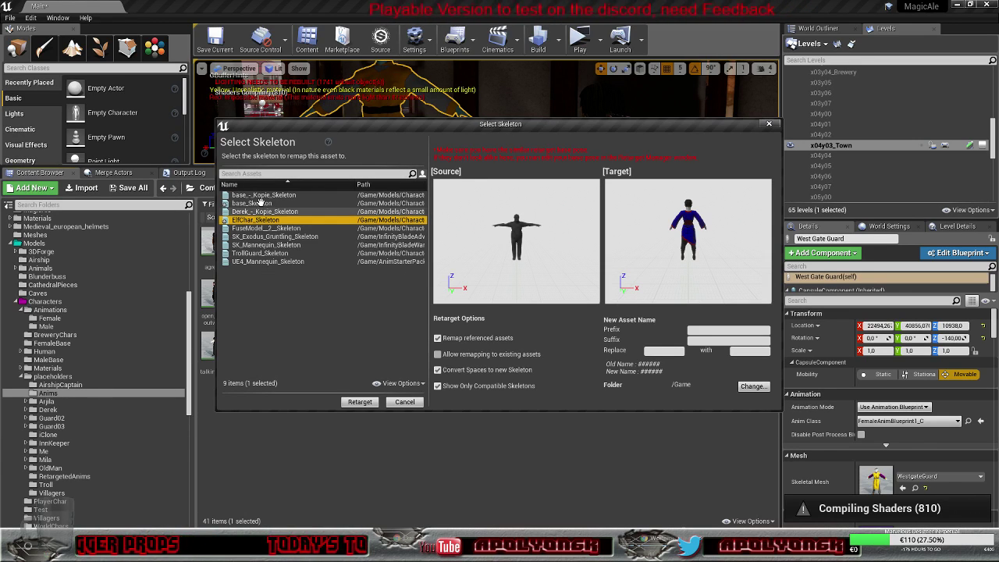
left_click(260, 202)
left_click(256, 221)
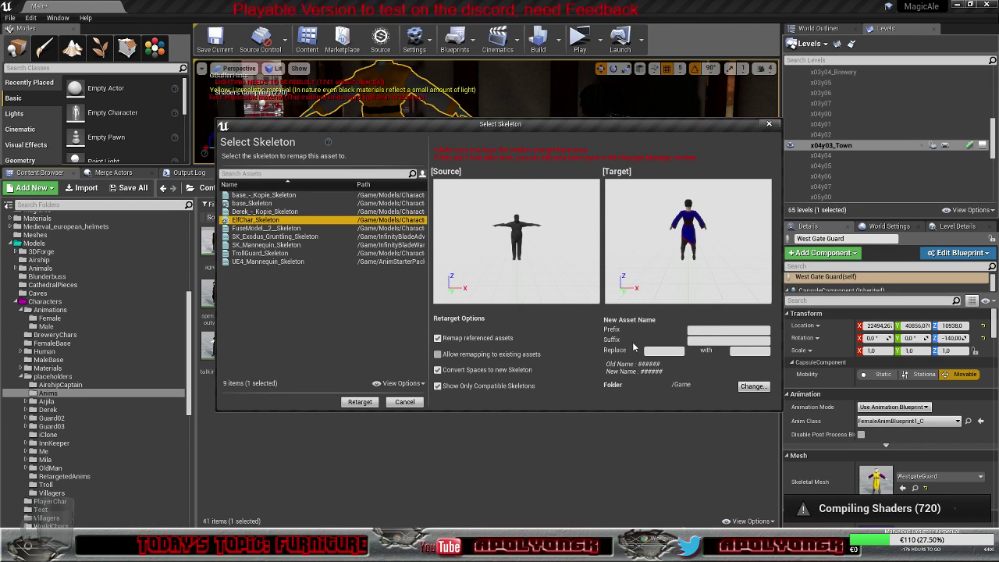
Step: Set the destination folder to Models/Characters/Animations/Female and retarget the animation
left_click(751, 387)
scroll(484, 273, "down", 7)
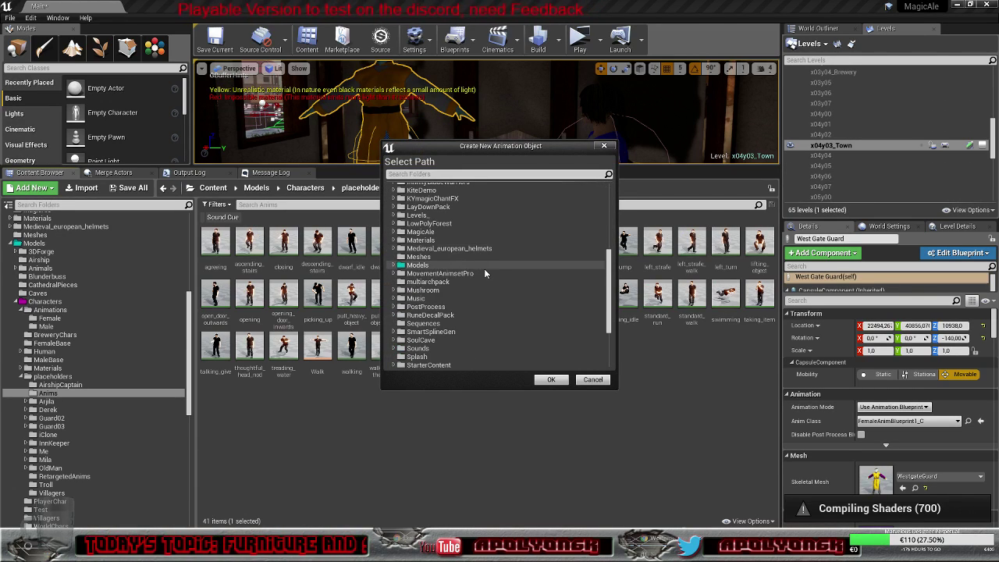
left_click(393, 265)
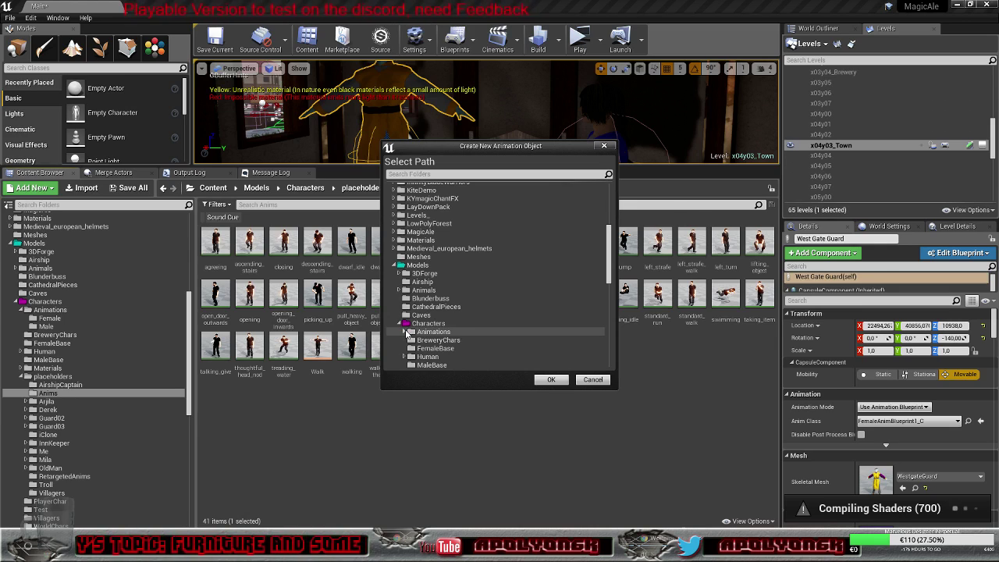
left_click(434, 340)
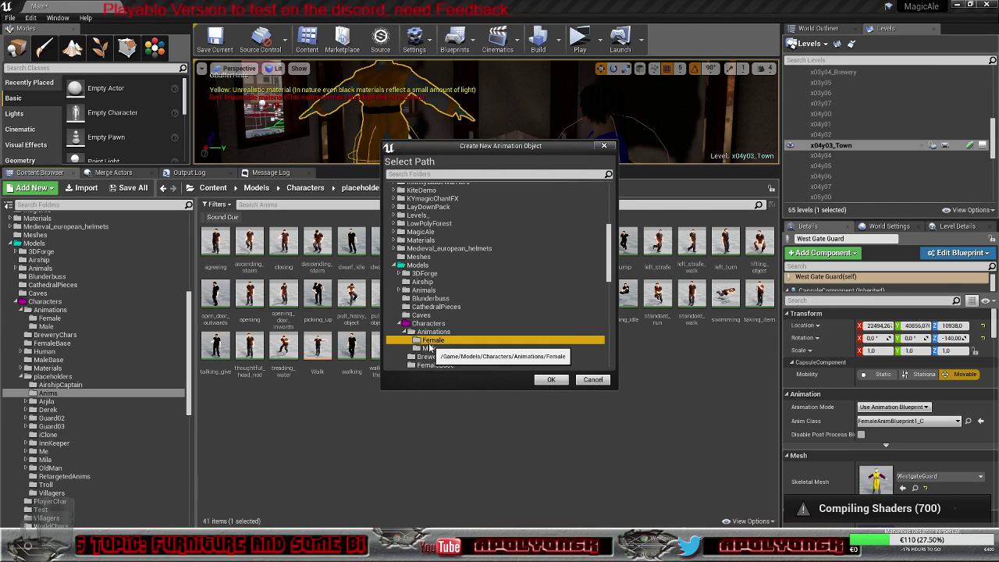
left_click(551, 380)
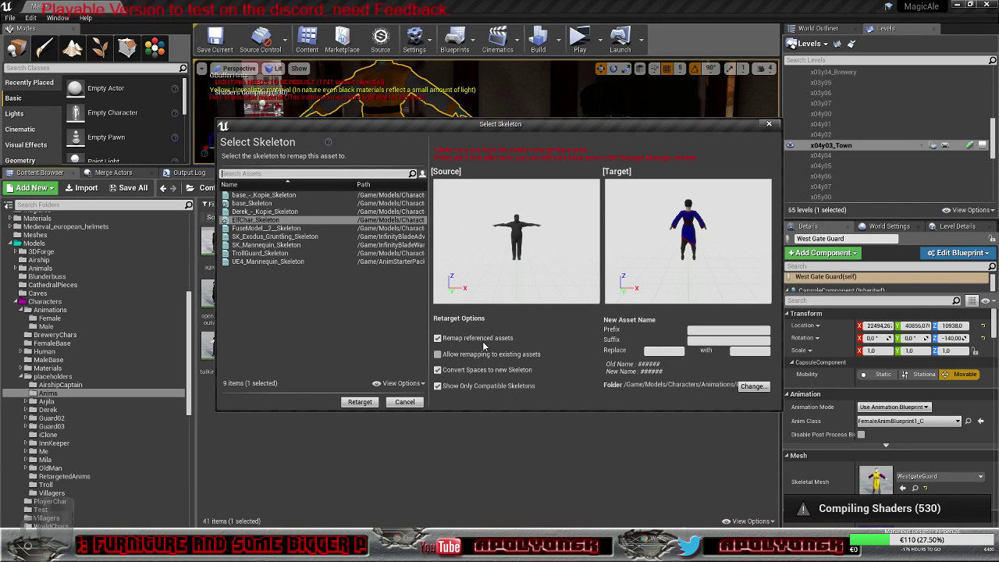
left_click(360, 402)
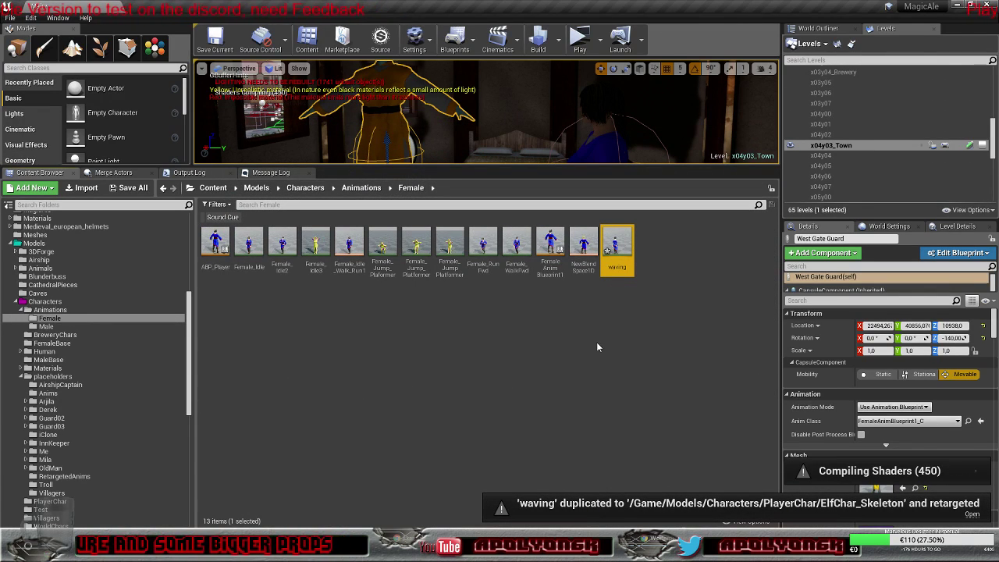
Step: Preview the retargeted waving animation on the ElfChar mesh, close it and return to the level editor
double_click(618, 246)
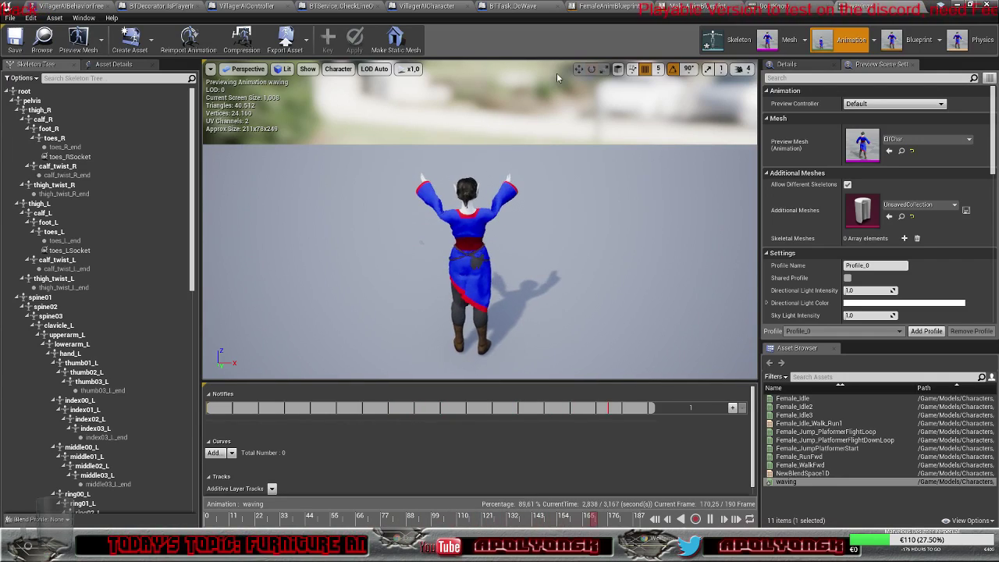
left_click(923, 9)
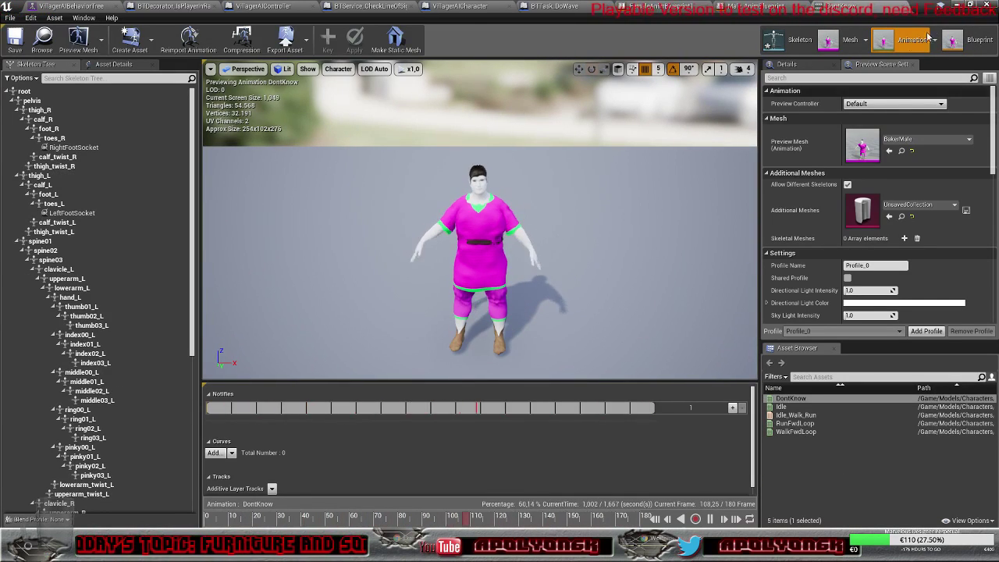
left_click(957, 5)
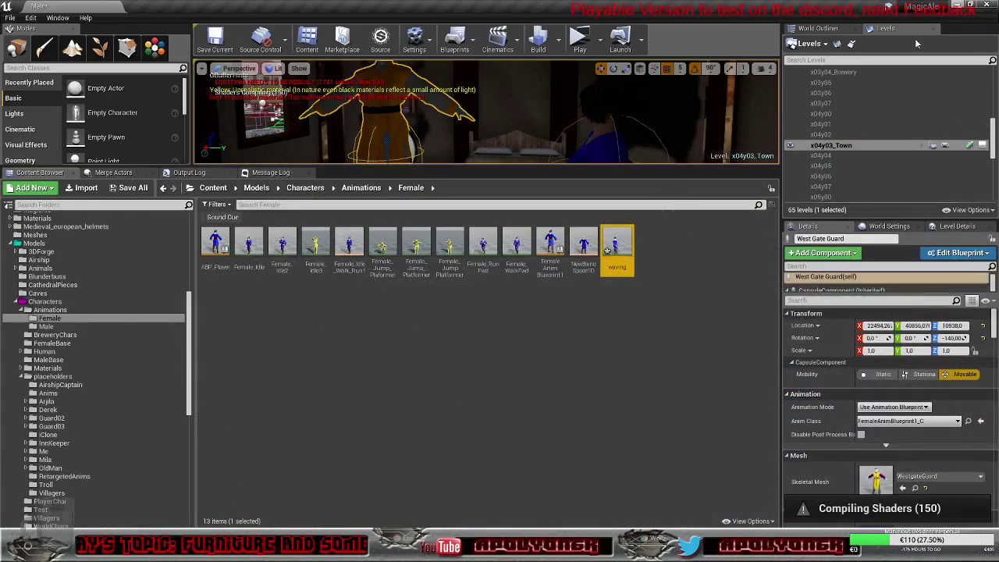
Step: Open the Female_Idle3 animation from the Female folder to preview it
left_click(330, 356)
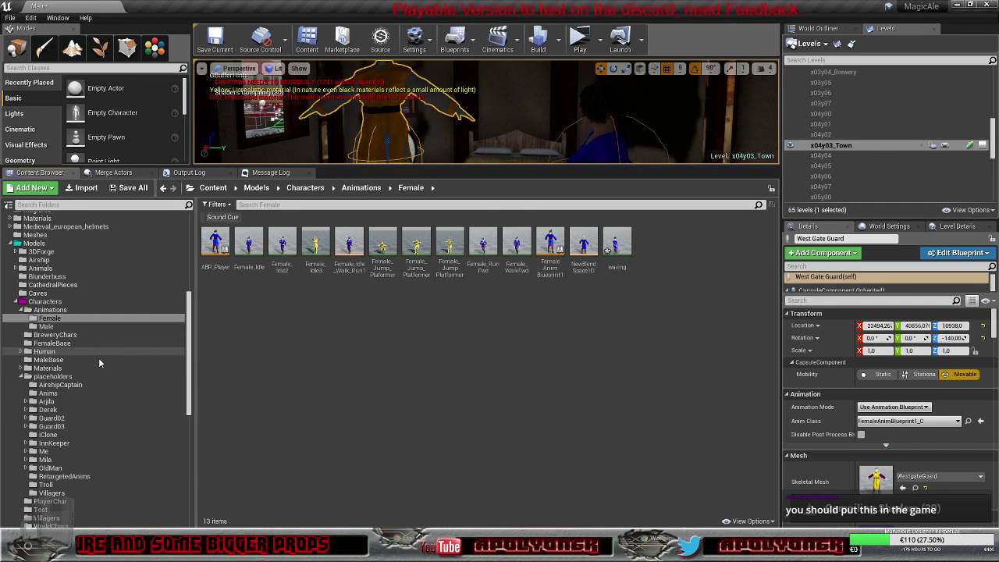
double_click(314, 244)
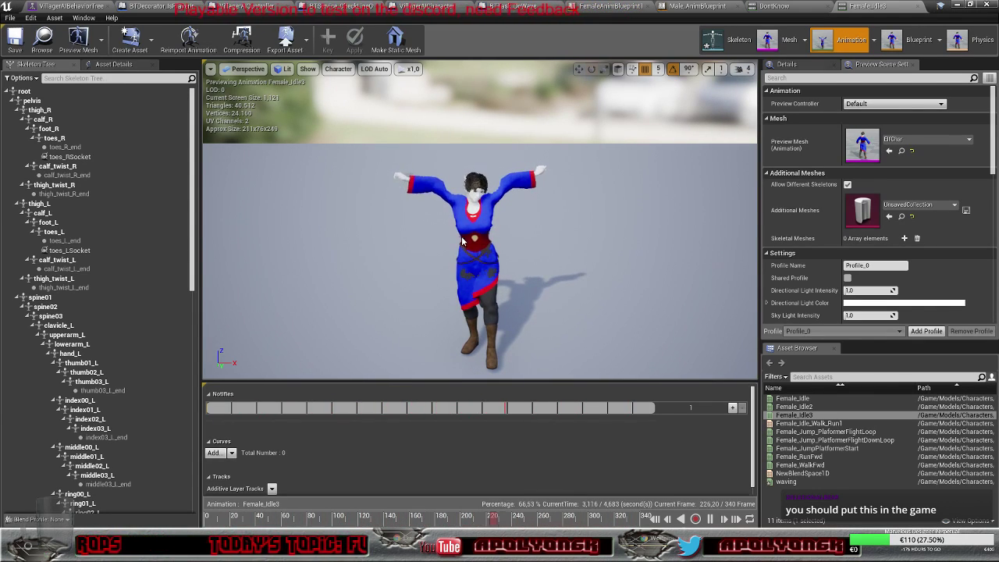
Step: Switch to FemaleAnimBlueprint1 and select the Female_Idle3 animation among its available assets
left_click(957, 6)
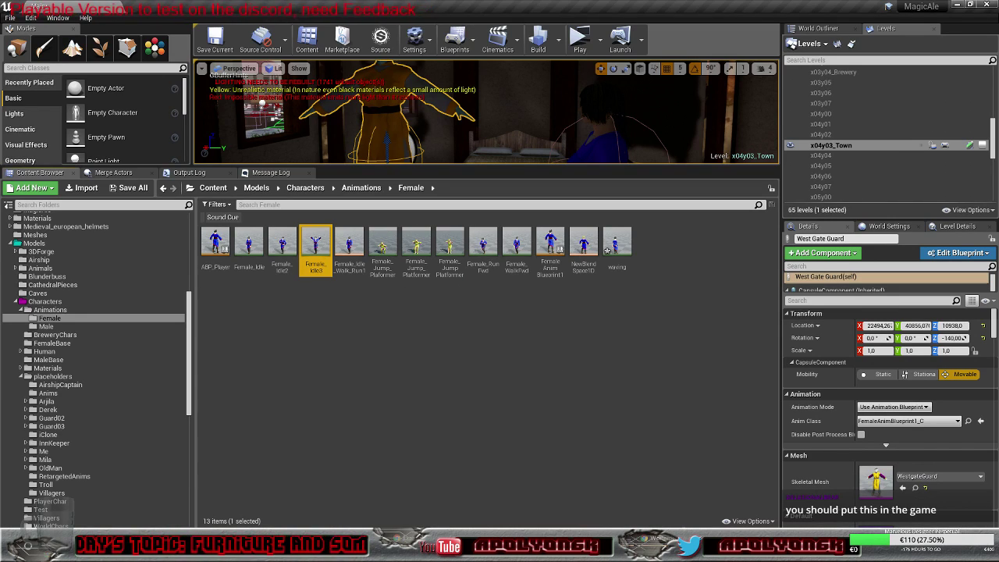
left_click(582, 548)
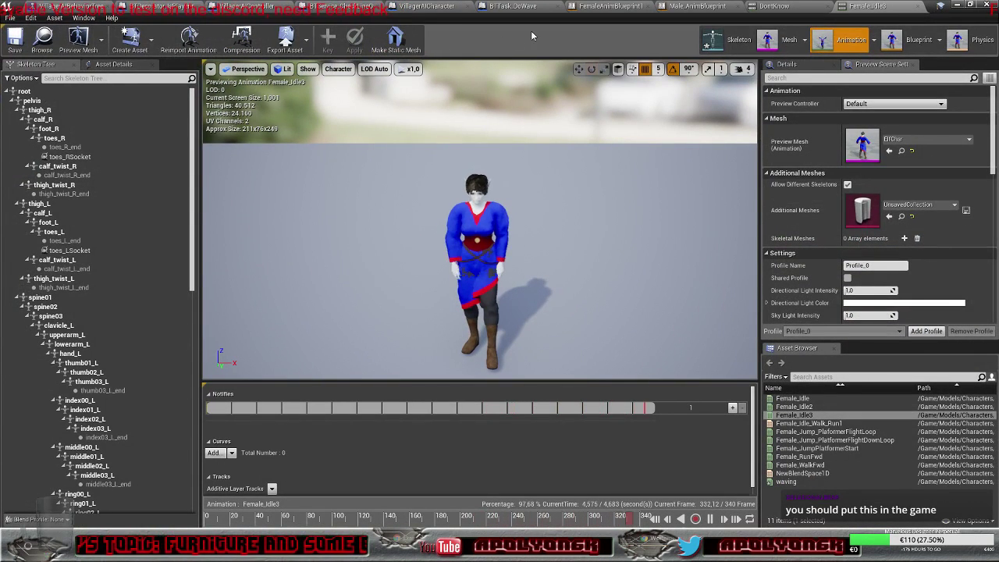
left_click(608, 8)
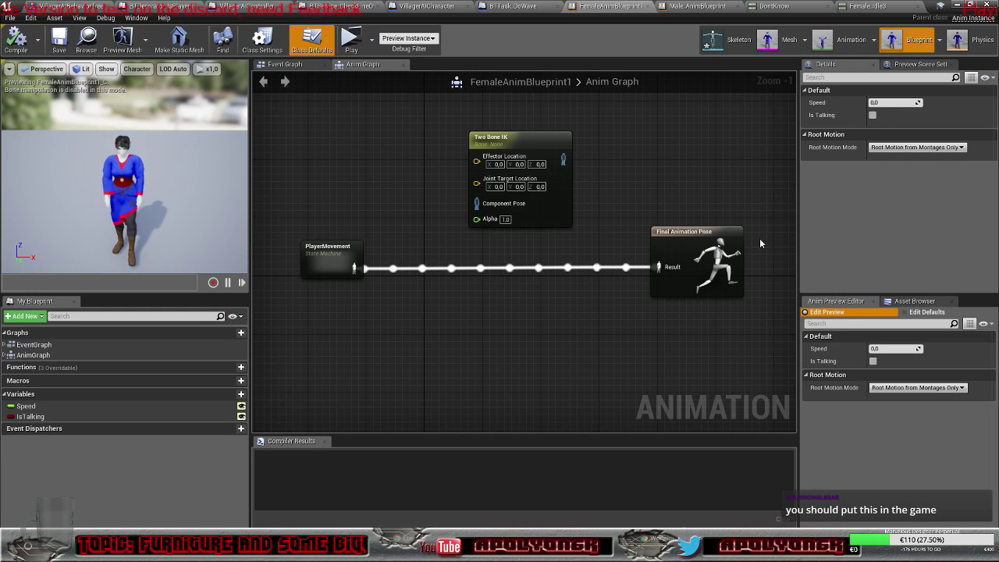
left_click(910, 301)
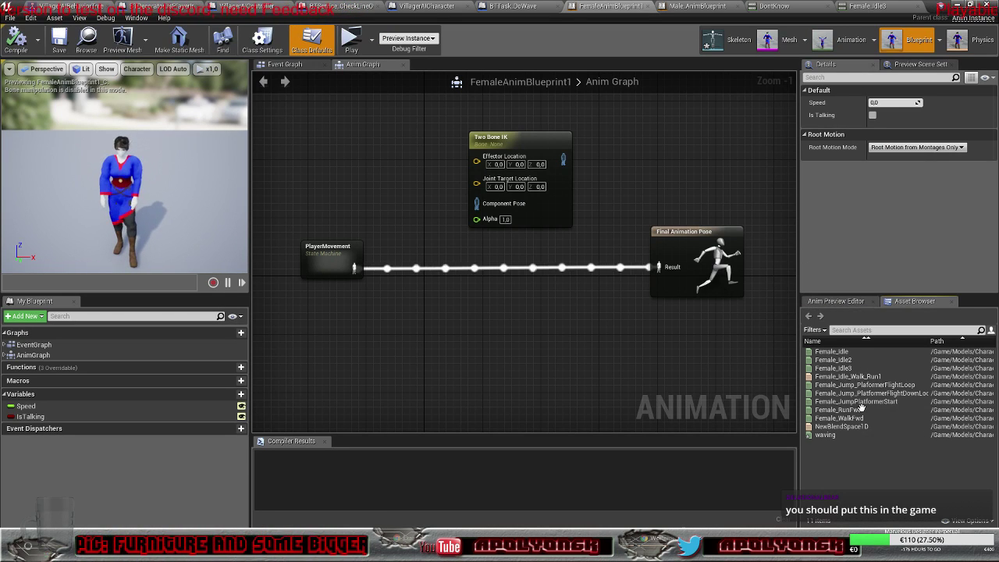
left_click(856, 369)
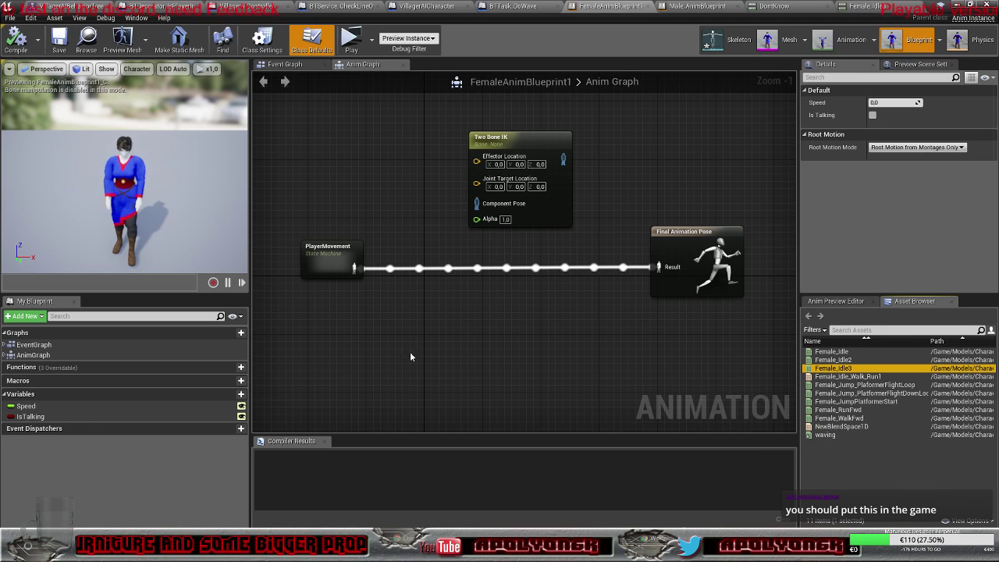
Step: Add a Boolean variable named DoWave to FemaleAnimBlueprint1 and make it instance editable
left_click(238, 395)
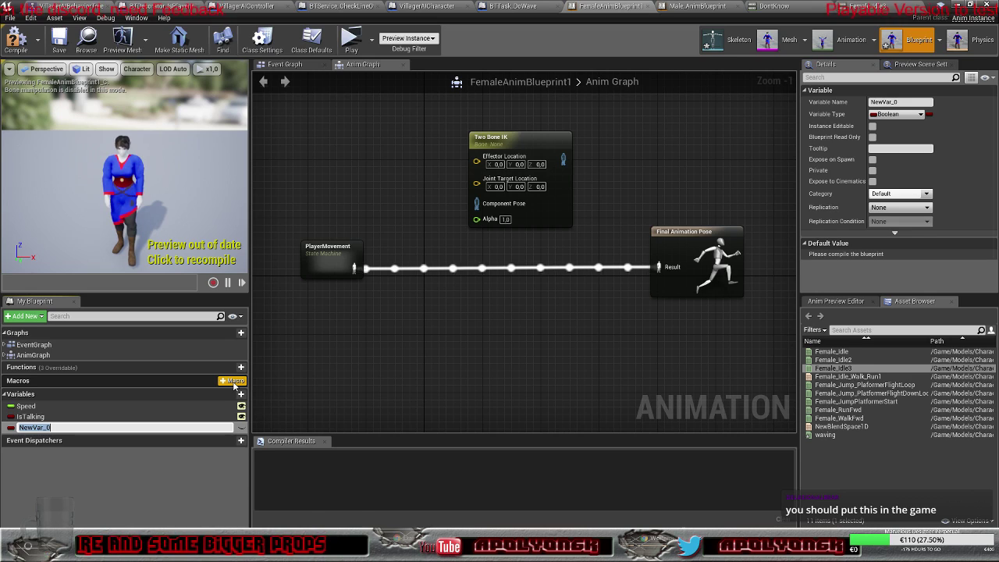
type("DoWave")
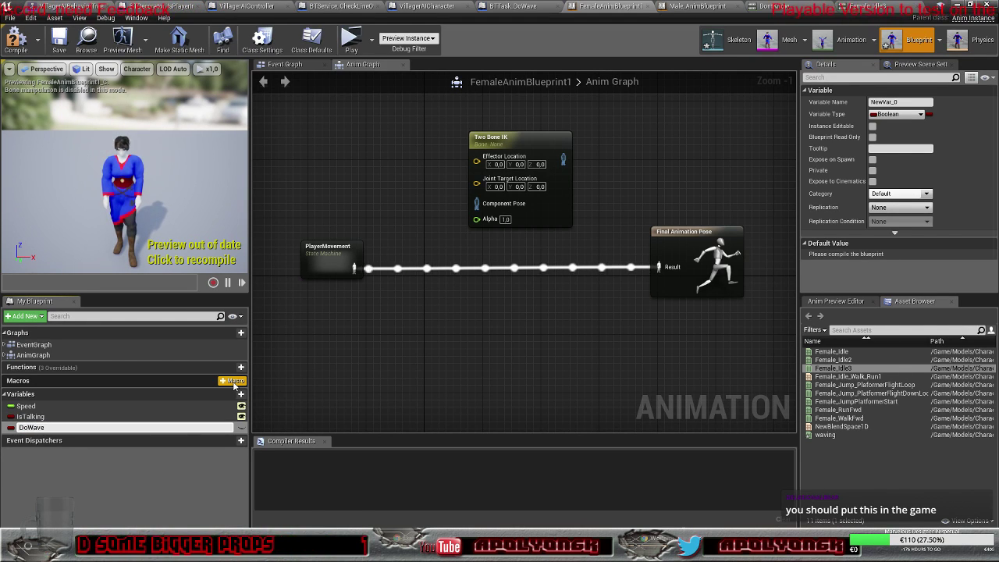
key("Return")
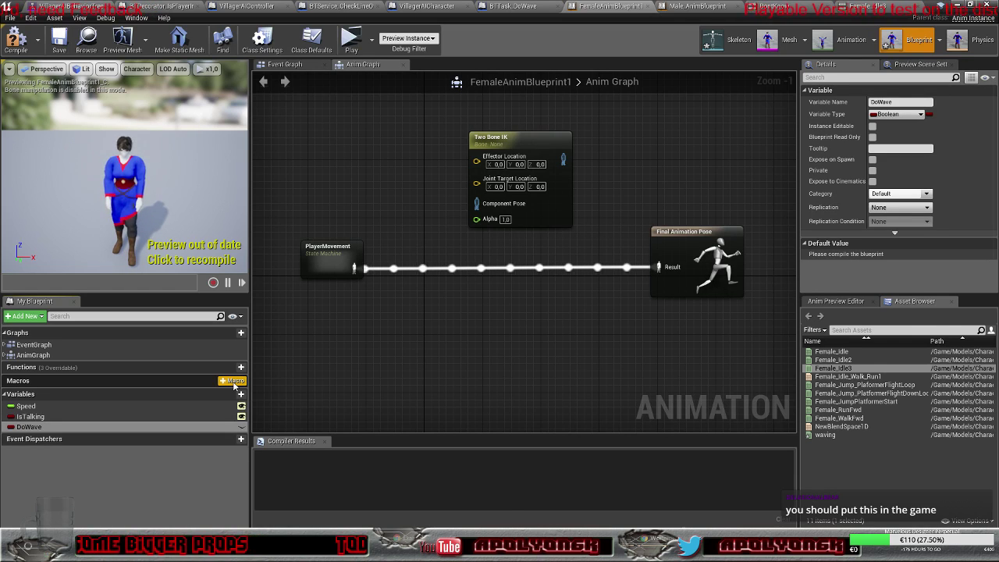
left_click(241, 427)
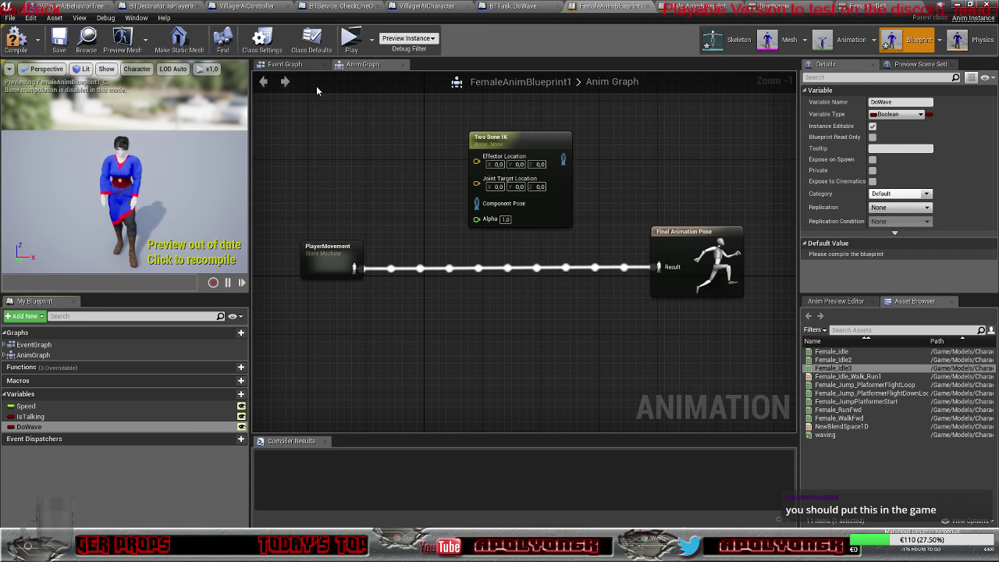
Step: Examine in the event graph how Is Talking is set from the VillagerAICharacter cast
left_click(285, 64)
right_click_drag(375, 211, 293, 173)
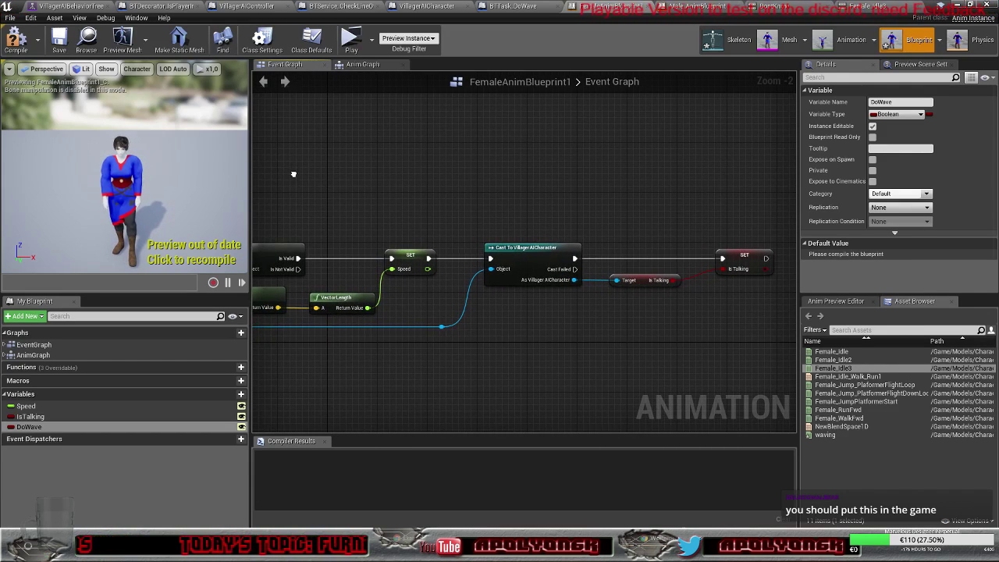
right_click_drag(497, 171, 395, 194)
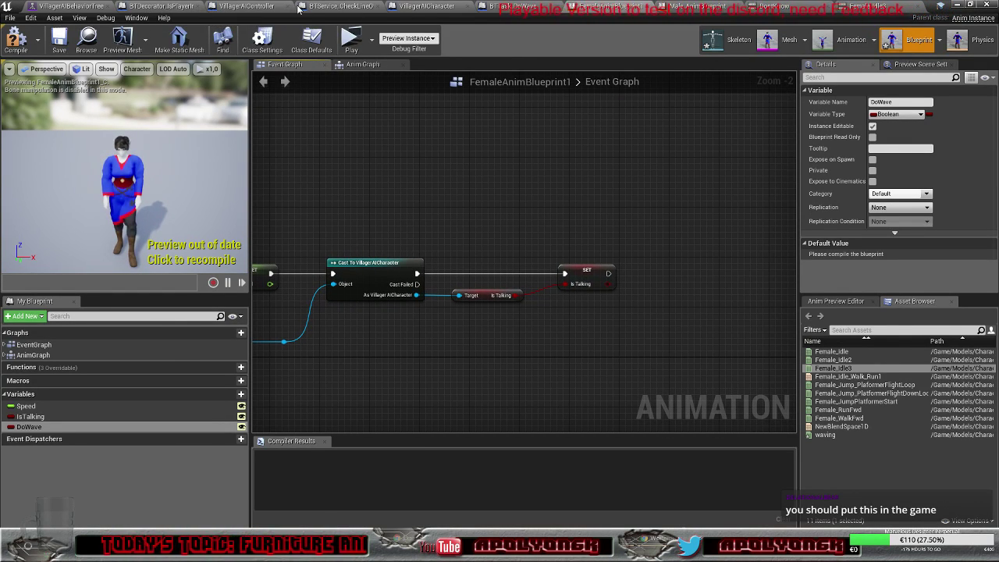
Step: Add a Boolean variable named DoWave to the VillagerAIController blueprint
left_click(247, 6)
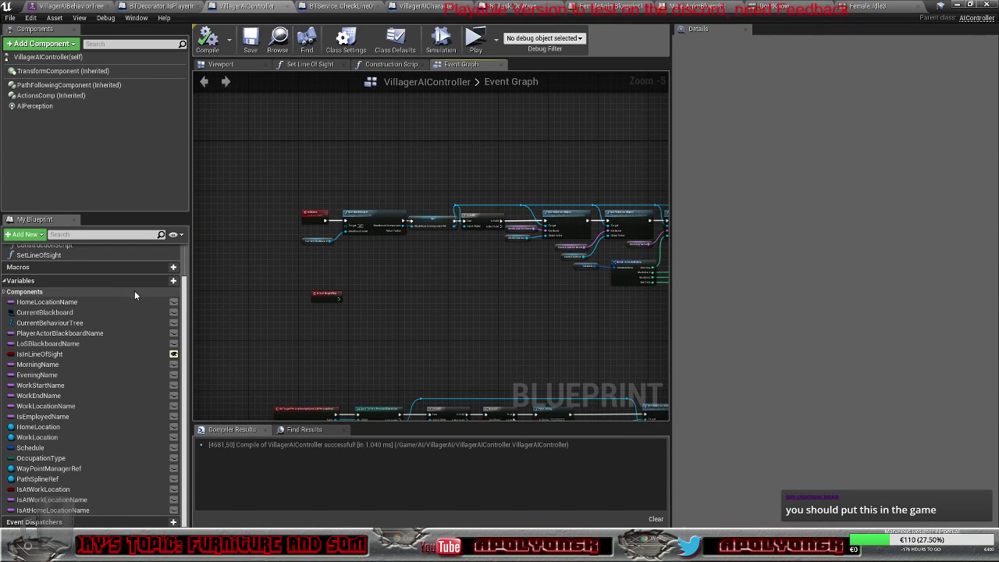
left_click(173, 280)
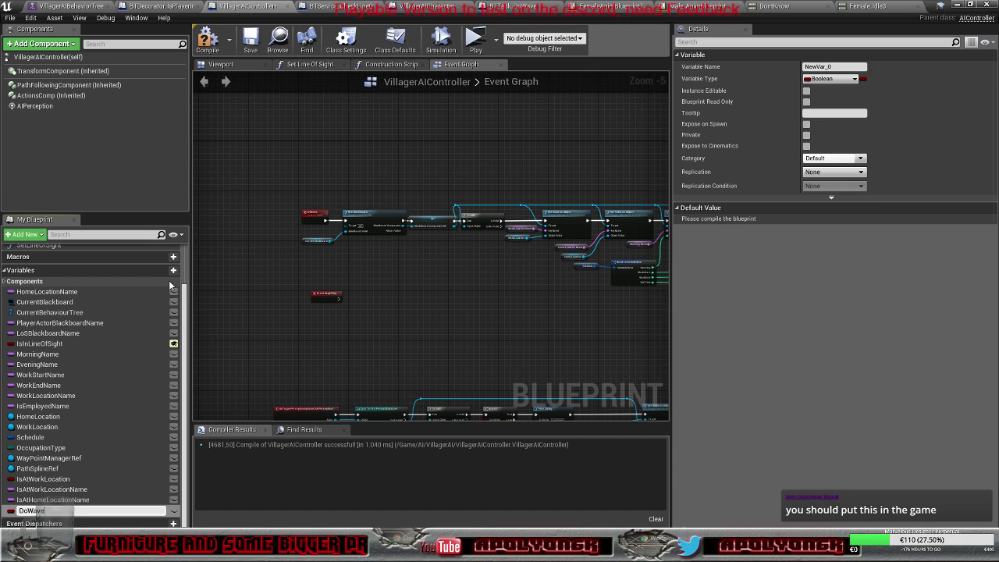
key("Return")
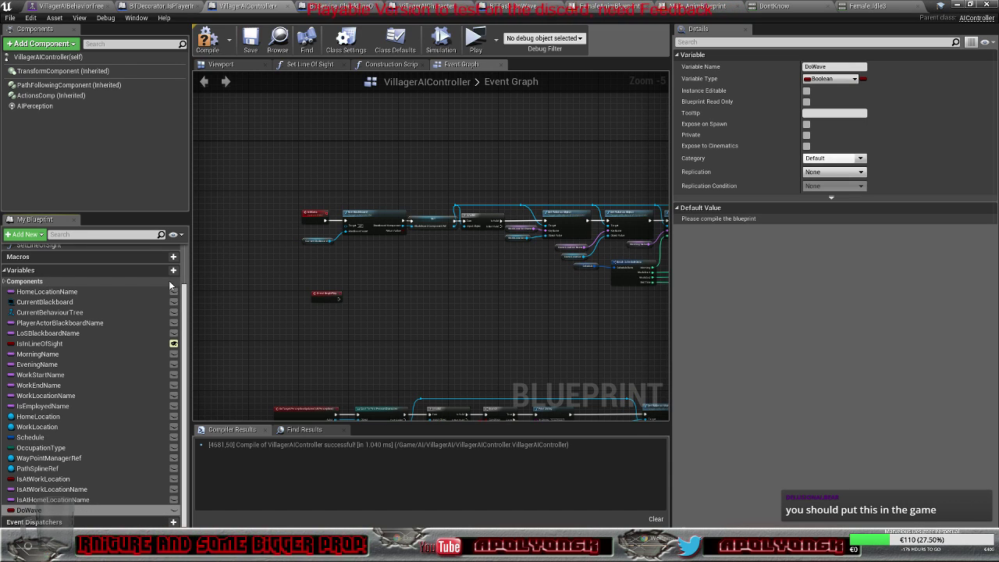
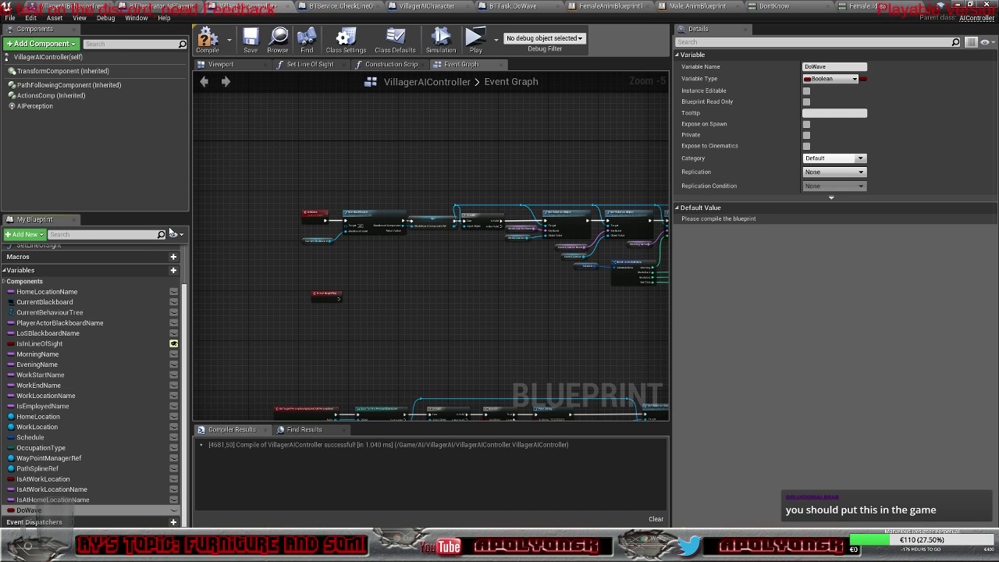
Step: Examine the controller's perception update logic, including the sight branch and the line-of-sight blackboard nodes
right_click_drag(400, 332, 336, 288)
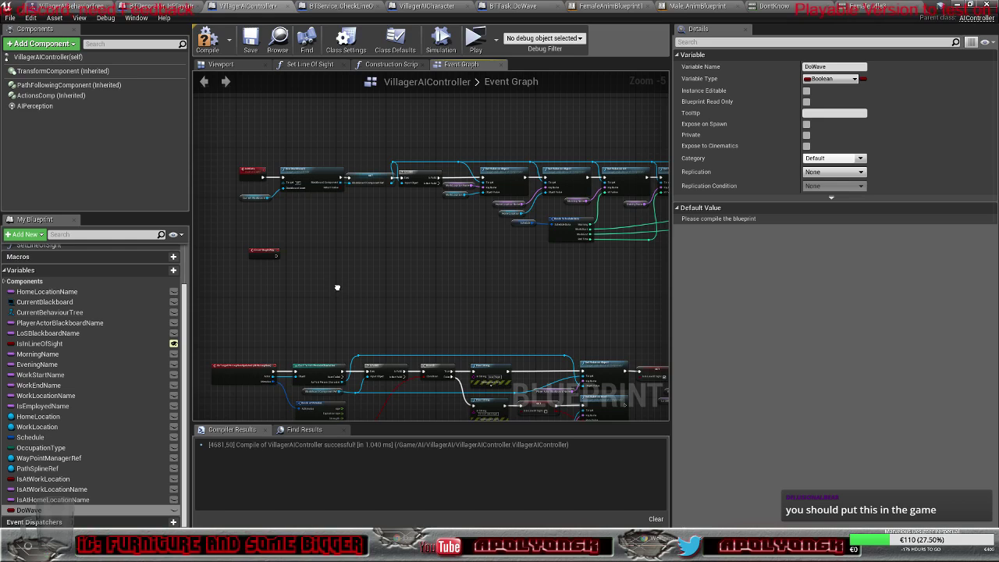
scroll(337, 288, "up", 2)
scroll(527, 333, "up", 1)
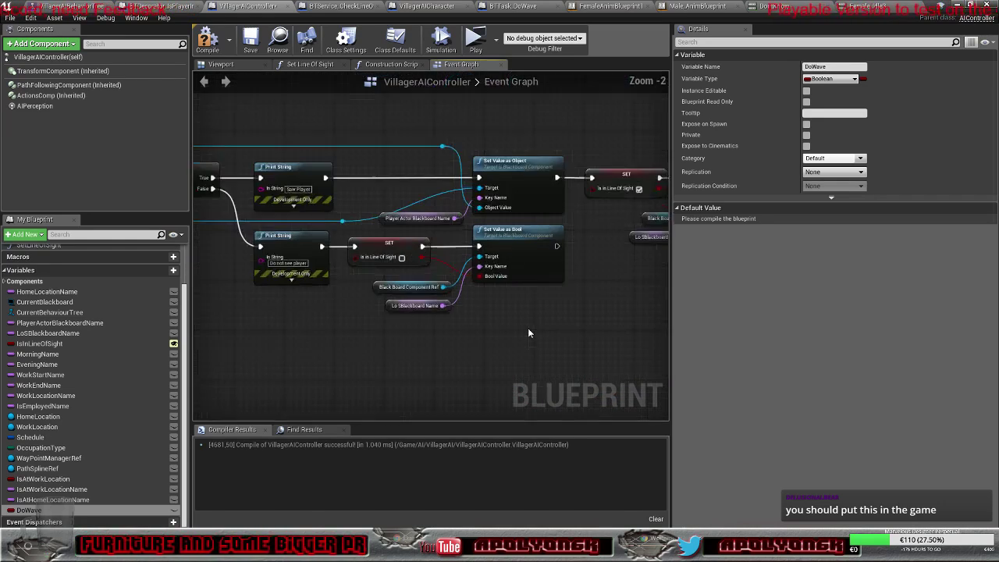
scroll(528, 333, "up", 1)
right_click_drag(434, 359, 998, 394)
right_click_drag(547, 312, 242, 312)
scroll(464, 345, "down", 2)
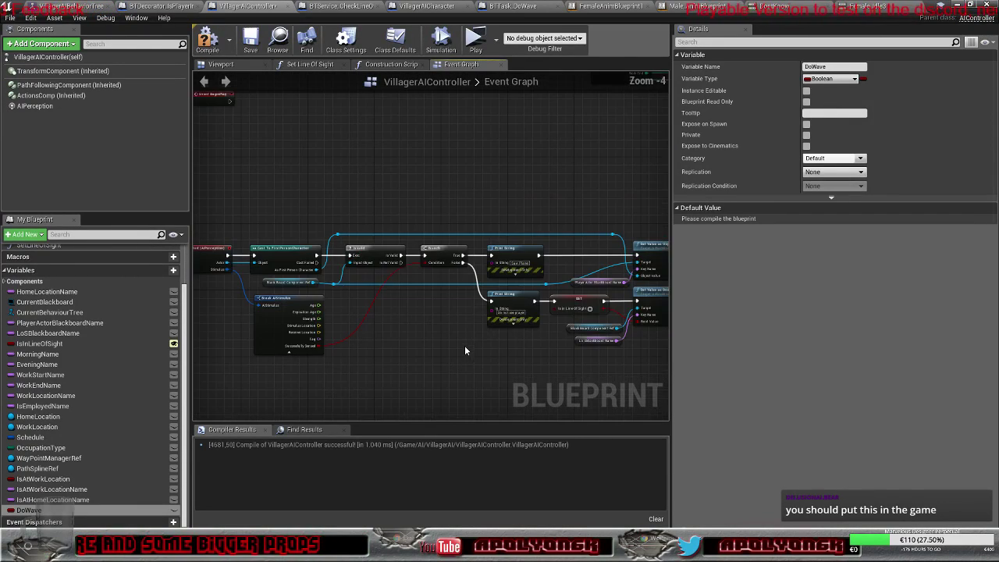
scroll(334, 357, "down", 1)
right_click_drag(333, 358, 244, 360)
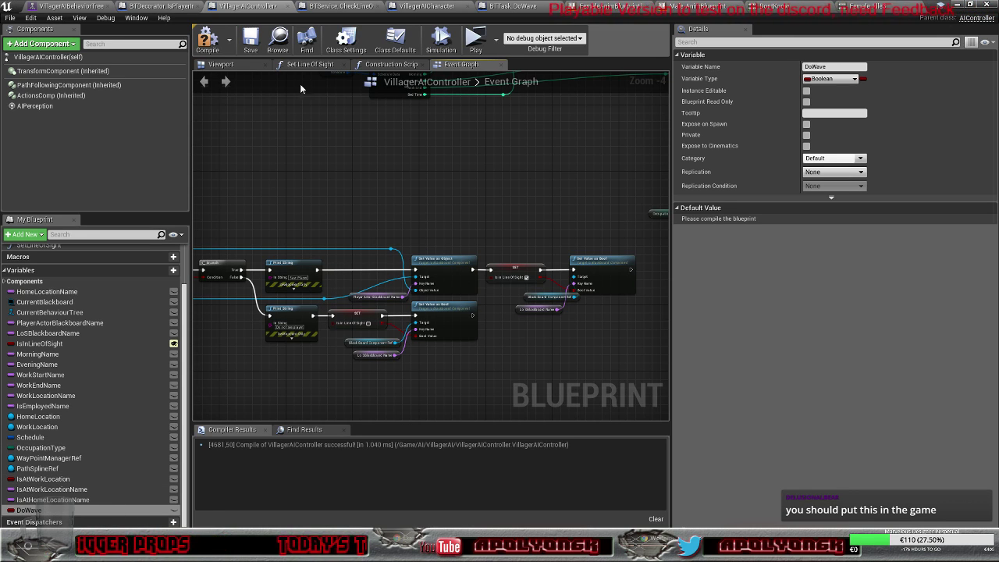
Step: Compile VillagerAIController and make its DoWave variable instance editable
left_click(217, 47)
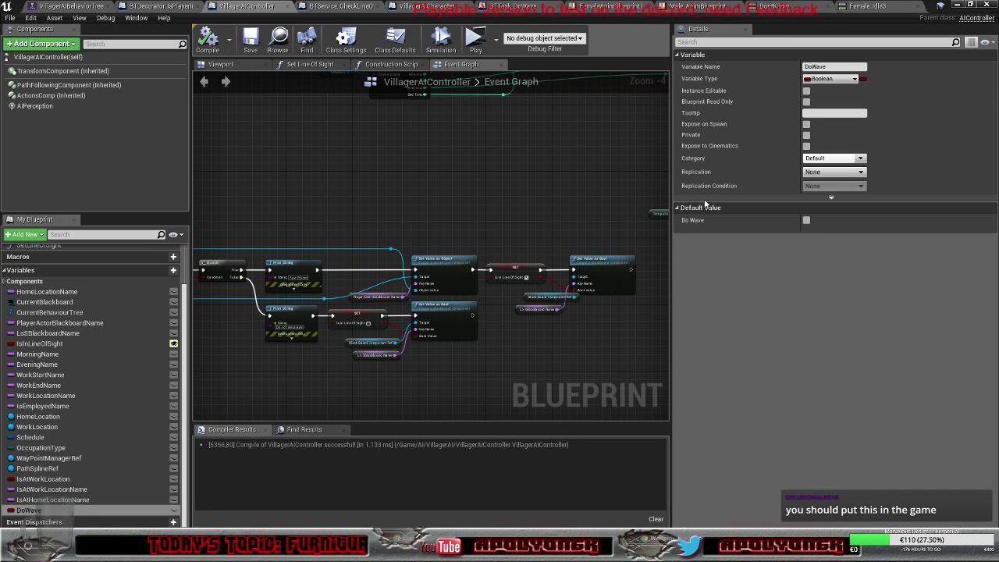
left_click(806, 91)
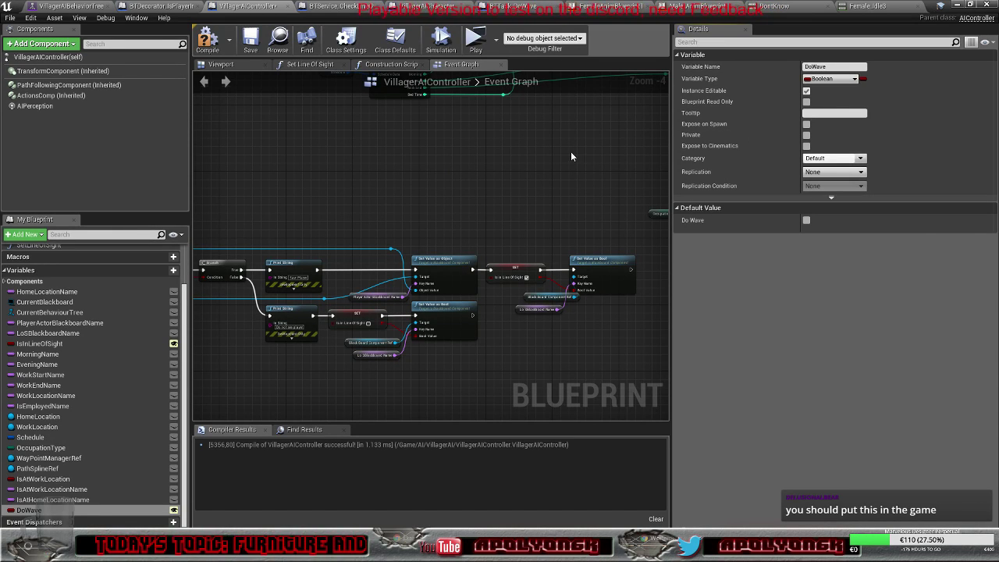
Step: In FemaleAnimBlueprint1's event graph, add a Set DoWave node and connect its execution after the Set Is Talking node
left_click(612, 7)
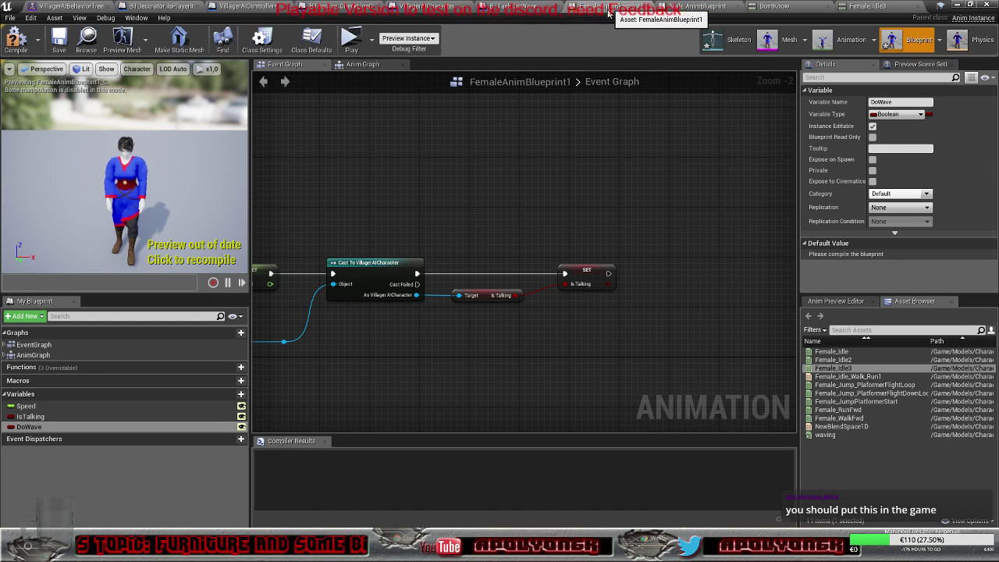
right_click_drag(439, 175, 412, 212)
scroll(571, 206, "down", 2)
scroll(459, 223, "up", 2)
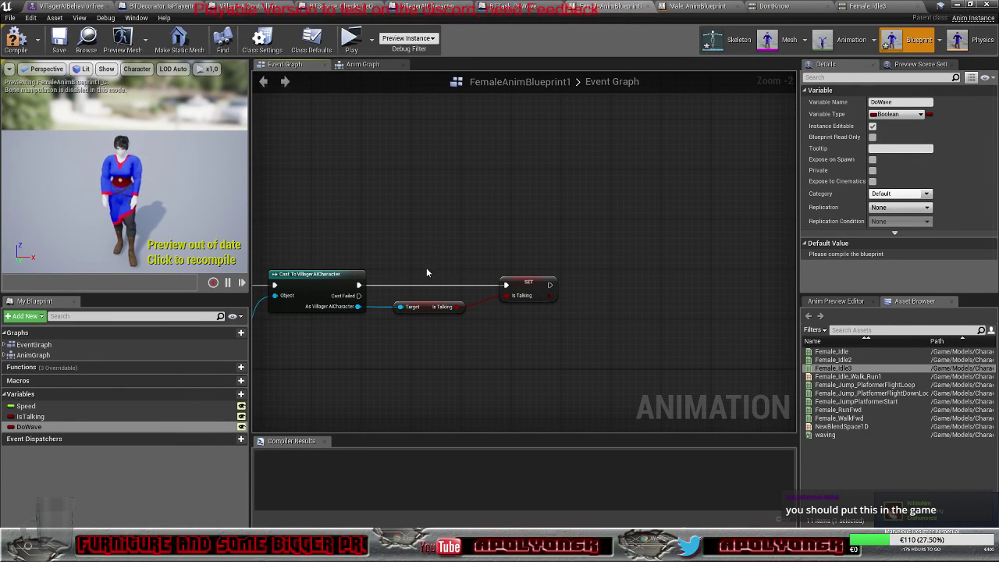
left_click_drag(55, 427, 456, 353)
left_click(487, 349)
left_click_drag(156, 425, 634, 291)
left_click(394, 393)
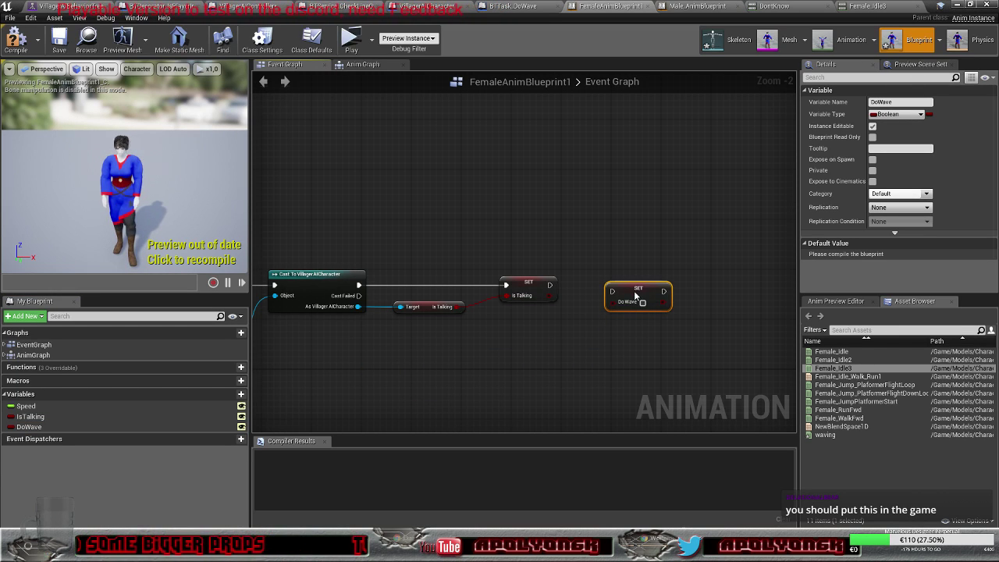
left_click_drag(551, 284, 619, 285)
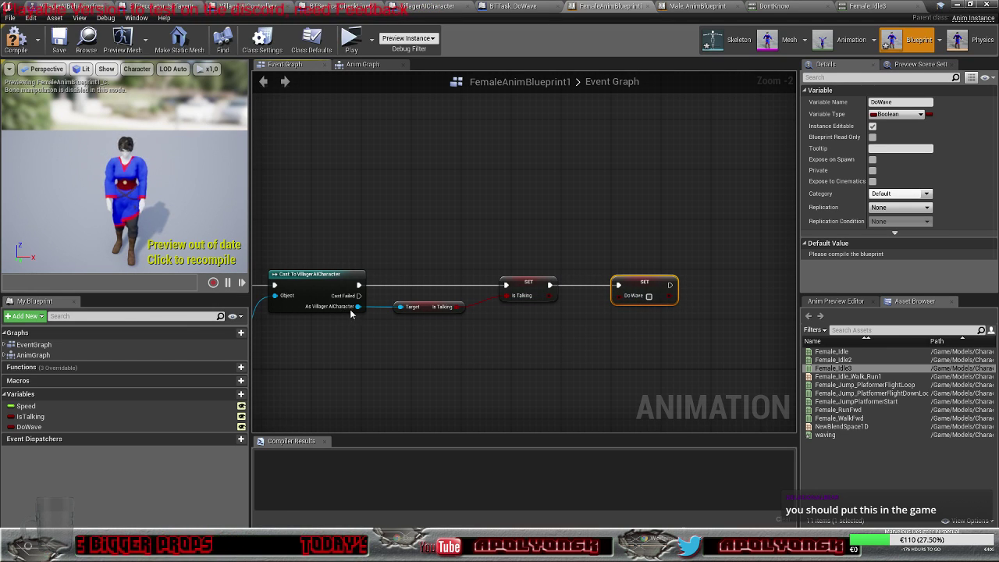
left_click_drag(359, 309, 422, 341)
left_click(423, 340)
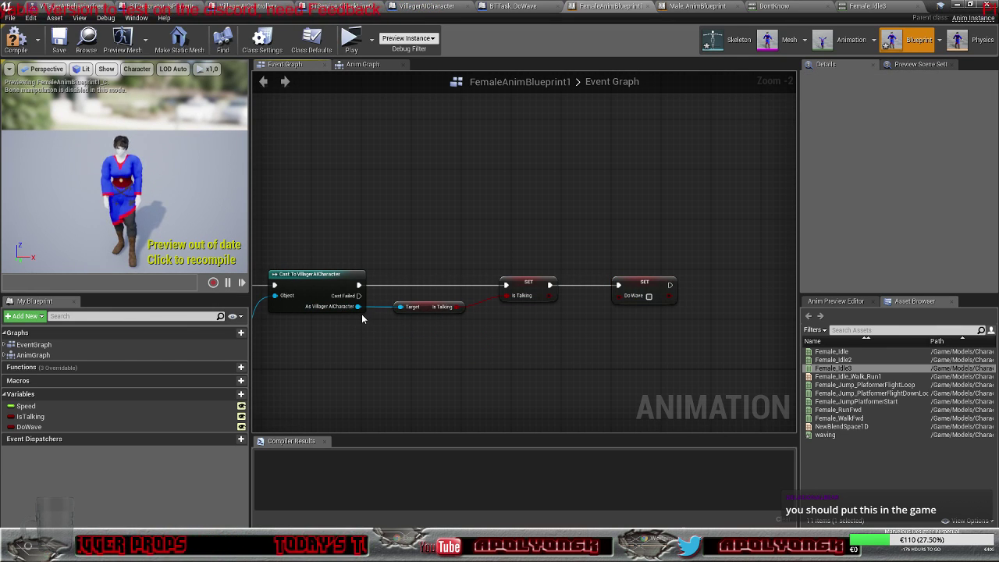
left_click_drag(358, 309, 370, 316)
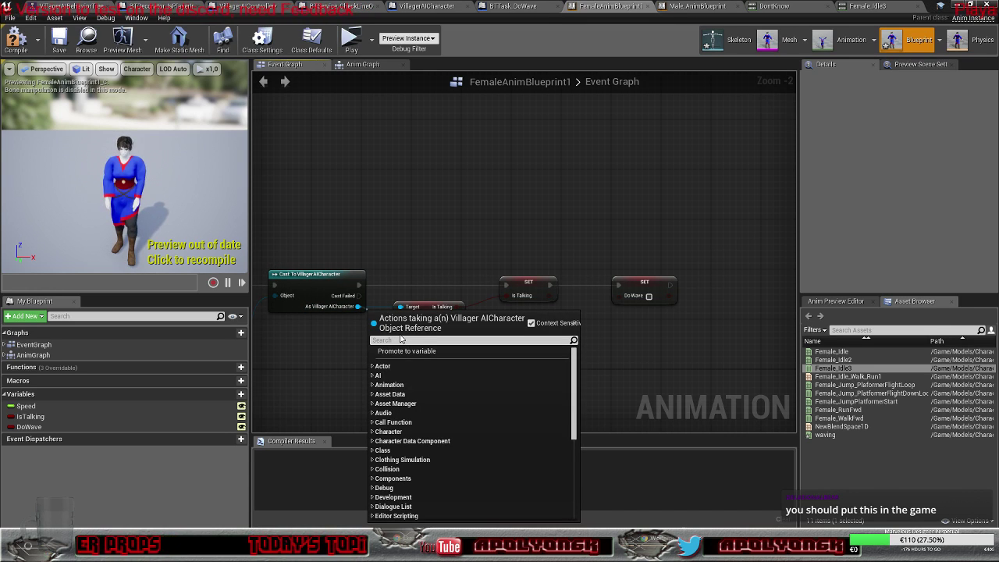
left_click(327, 341)
left_click_drag(359, 308, 412, 344)
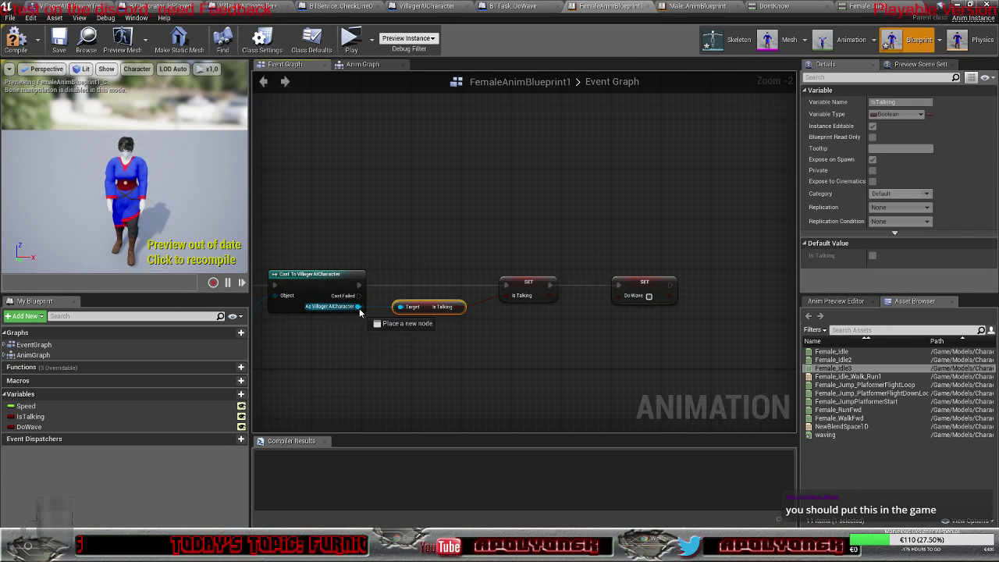
left_click(397, 342)
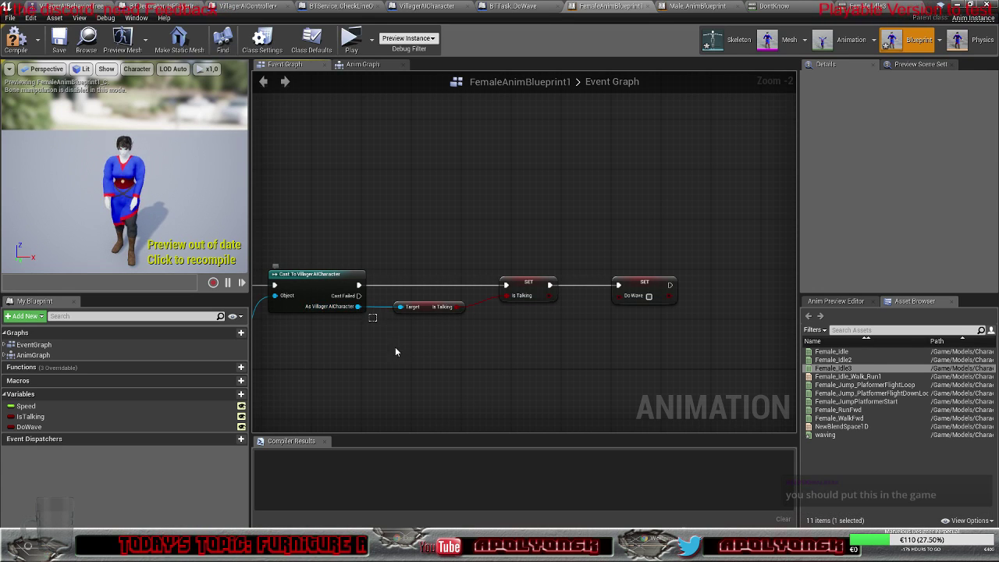
Step: Add a reroute node to the As Villager AICharacter wire and look through the character's Default variables for a DoWave getter
double_click(381, 307)
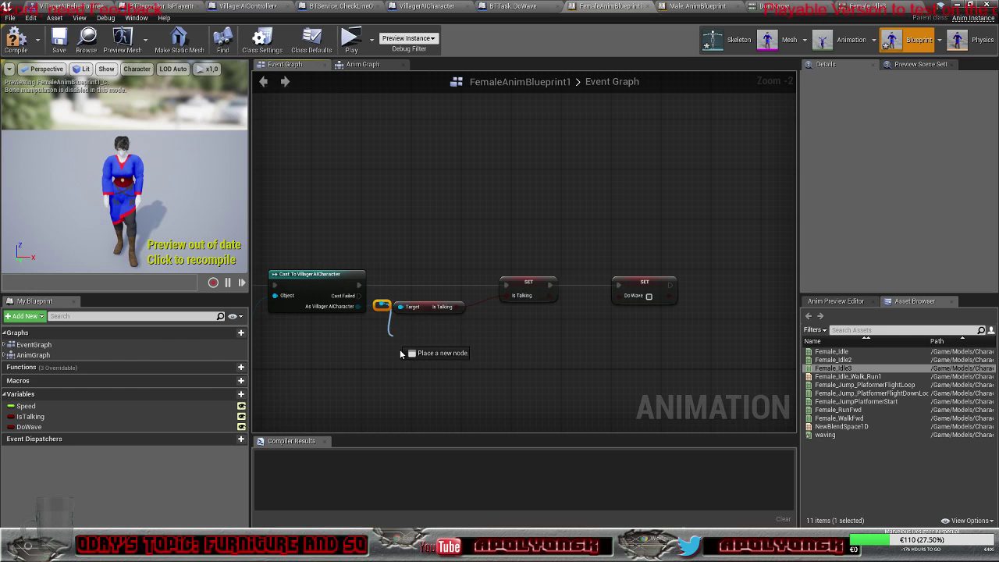
left_click_drag(381, 307, 398, 342)
scroll(530, 247, "down", 6)
left_click(402, 315)
scroll(461, 308, "down", 3)
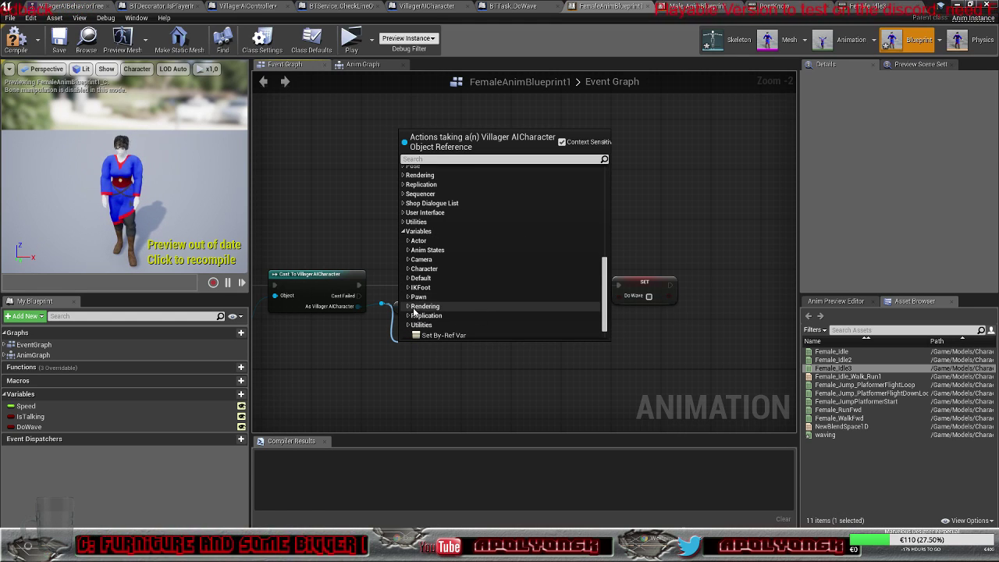
left_click(409, 280)
scroll(409, 286, "down", 5)
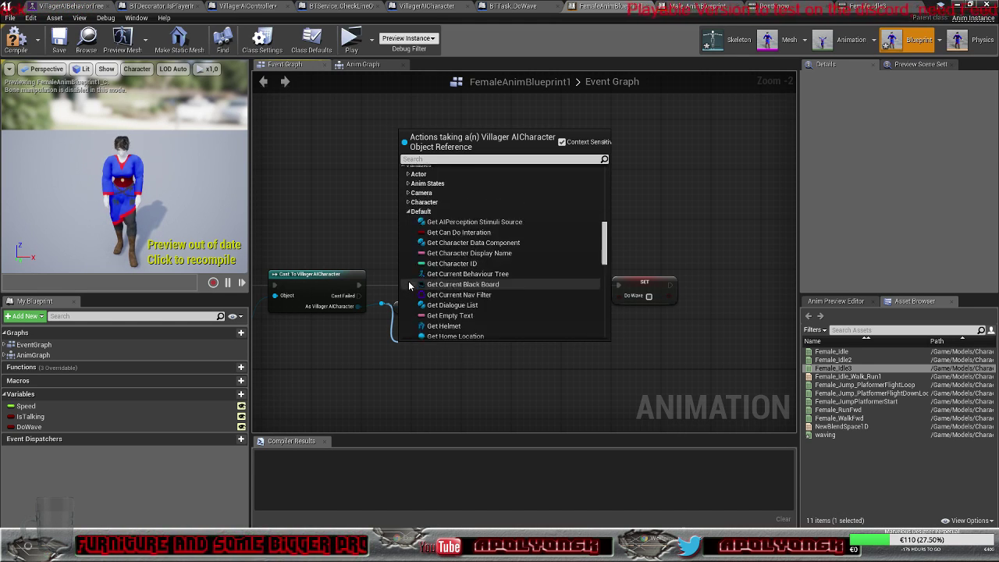
scroll(409, 285, "down", 6)
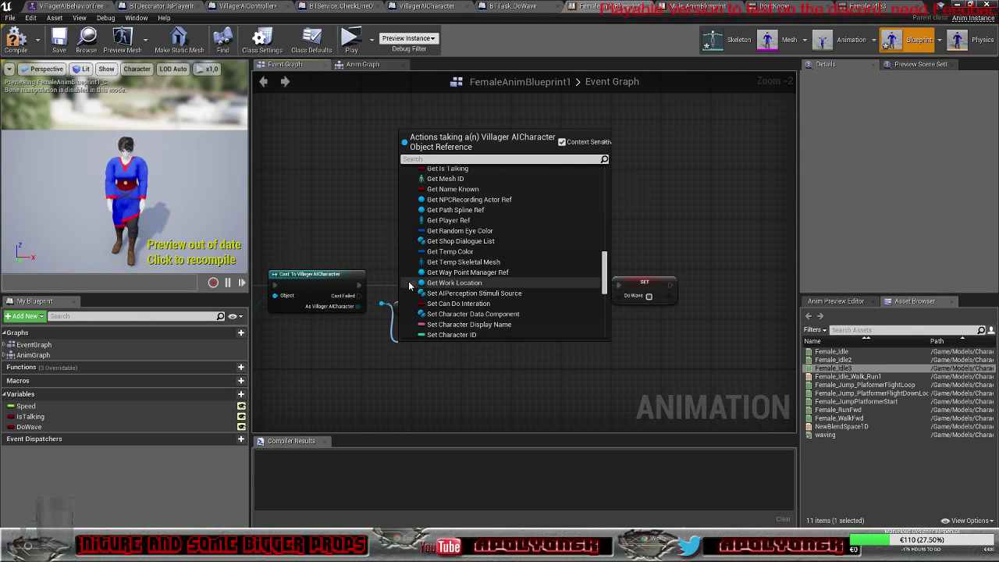
scroll(409, 285, "down", 3)
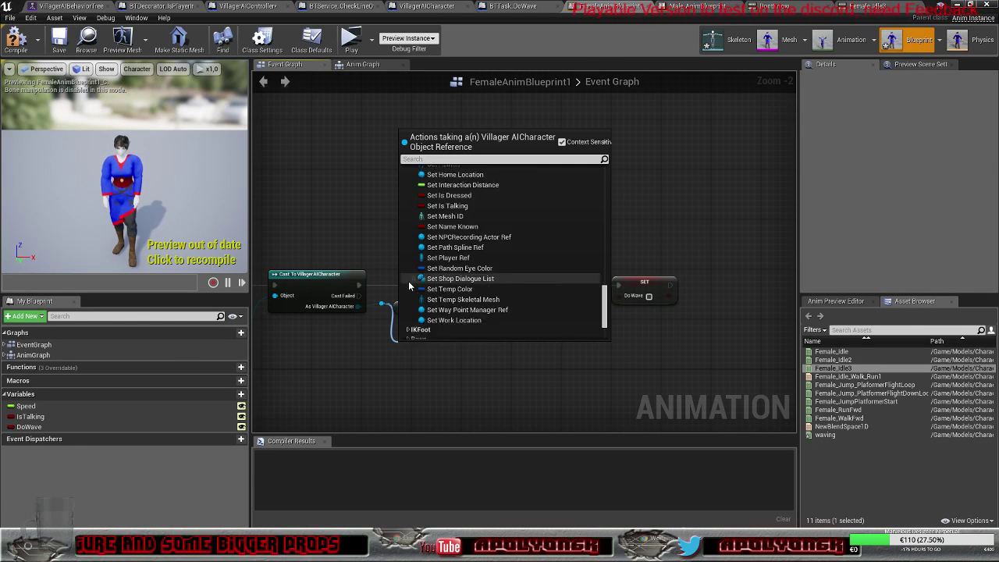
scroll(409, 285, "up", 2)
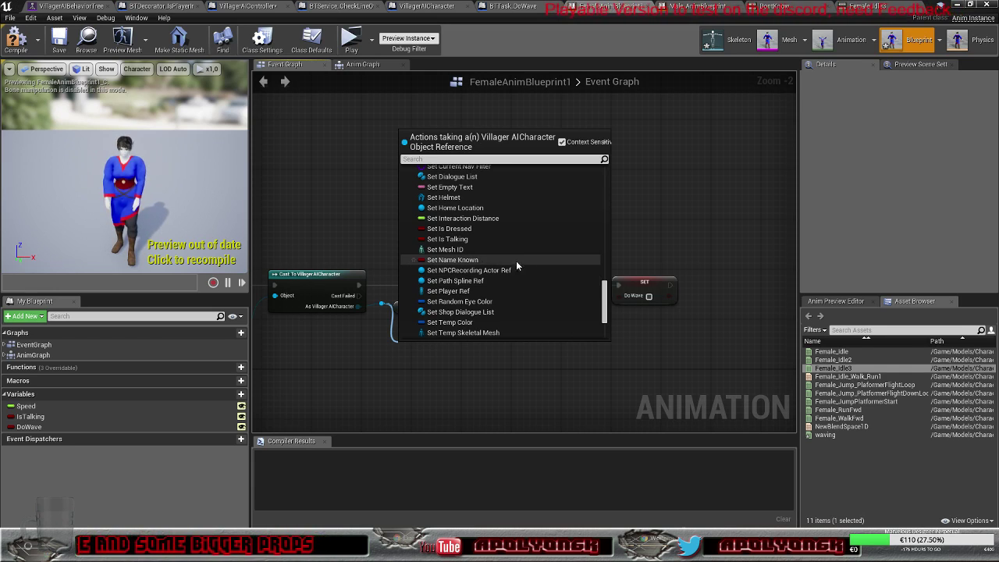
scroll(531, 253, "up", 4)
scroll(531, 254, "up", 3)
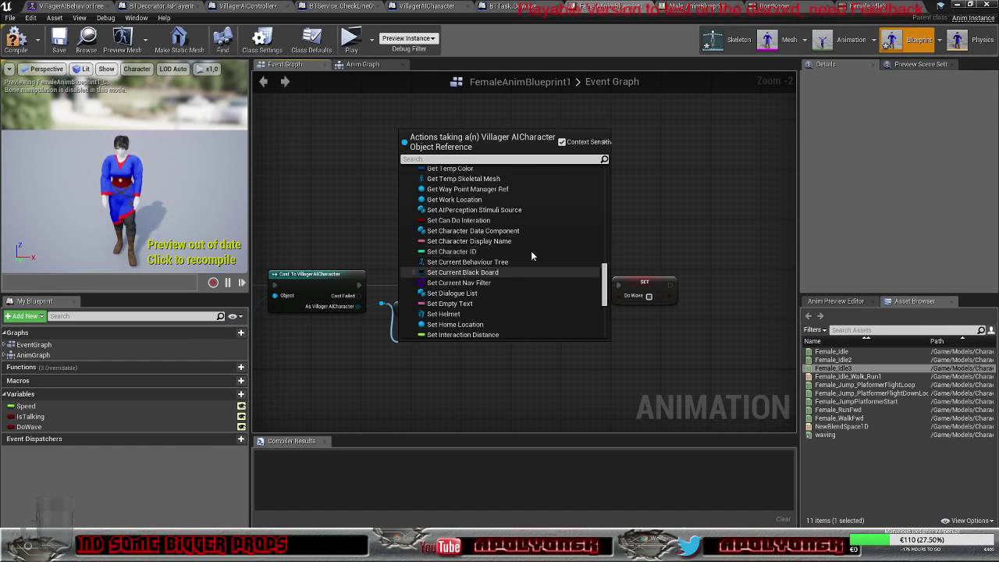
scroll(531, 254, "up", 3)
scroll(530, 251, "up", 3)
scroll(531, 251, "up", 5)
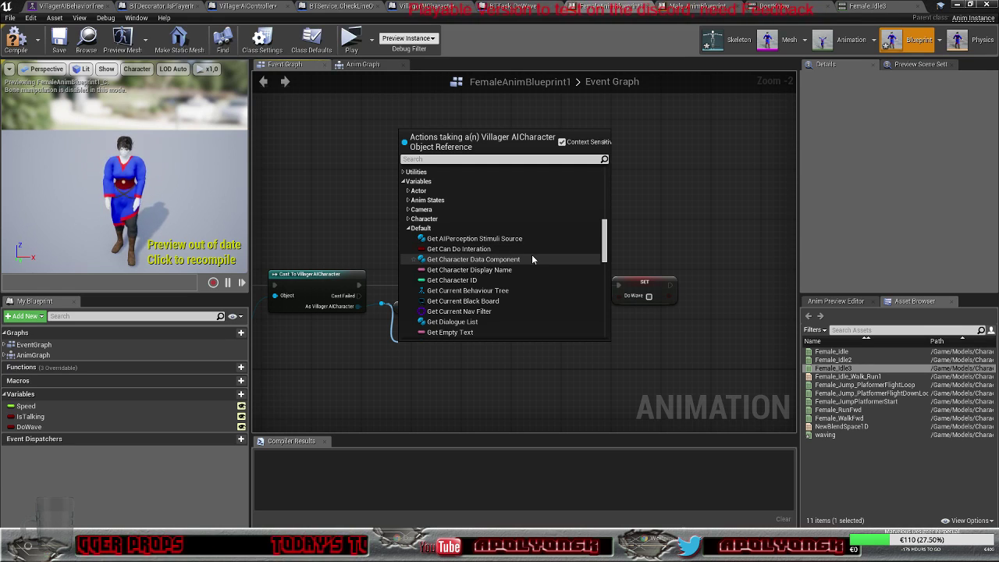
right_click(343, 376)
left_click(628, 189)
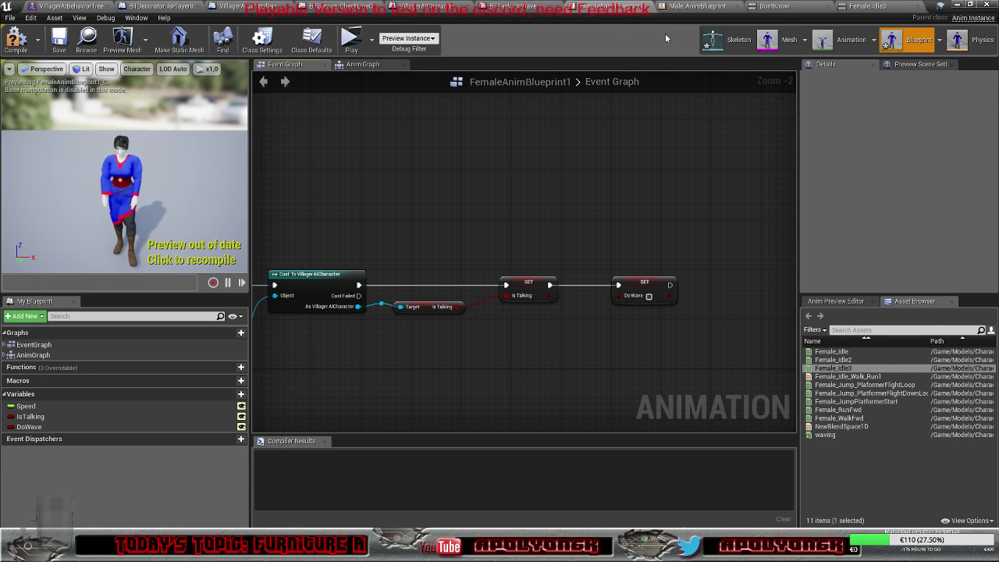
Step: Try to add a Boolean variable named DoWave to the VillagerAICharacter blueprint, and delete the leftover variable
left_click(431, 9)
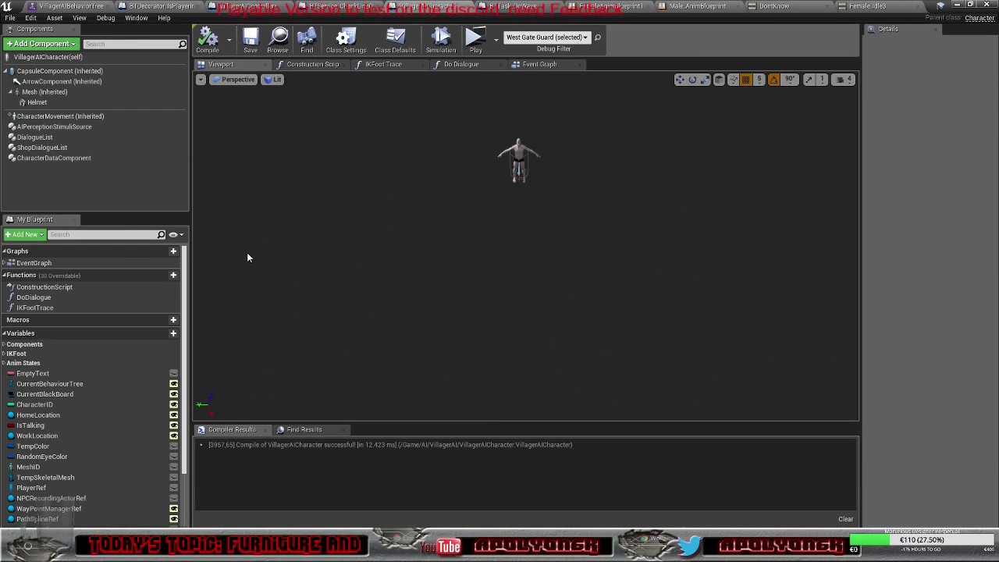
scroll(117, 351, "down", 2)
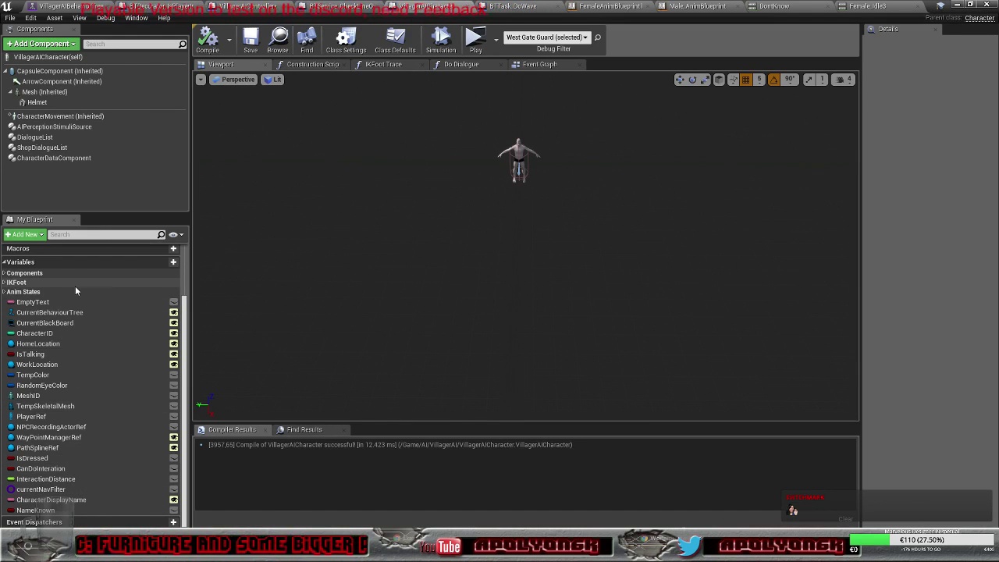
left_click(163, 263)
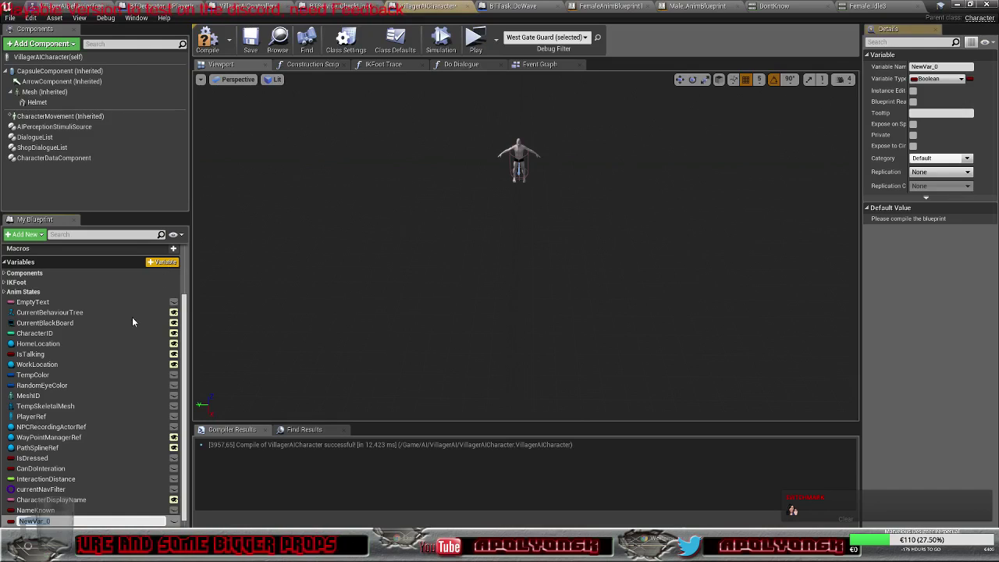
type("Do")
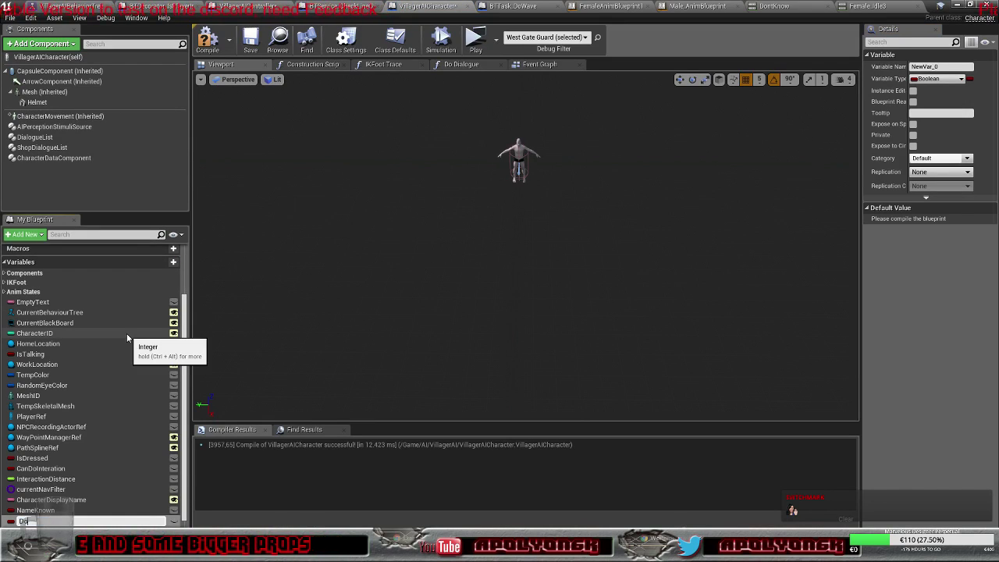
type("Wave")
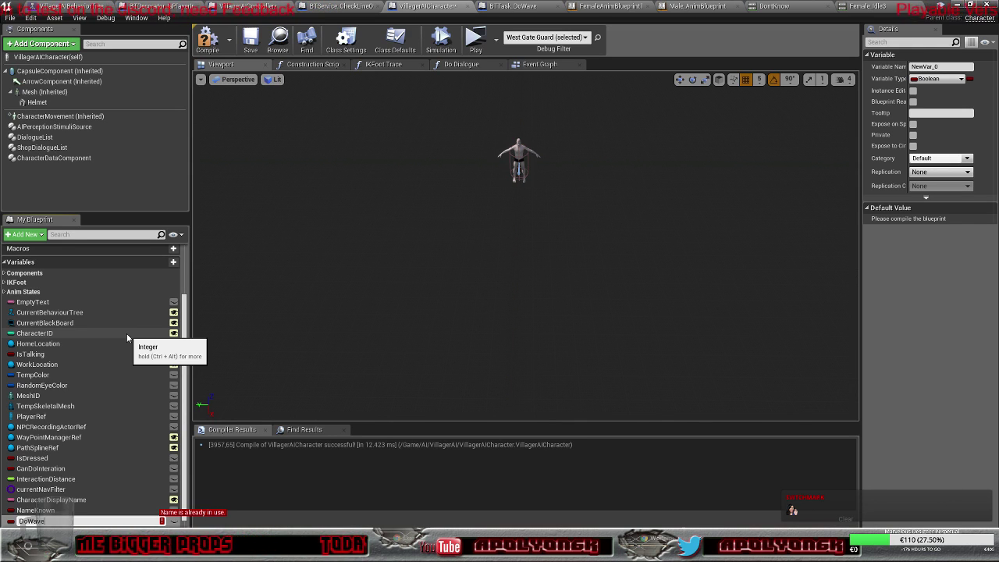
left_click(4, 292)
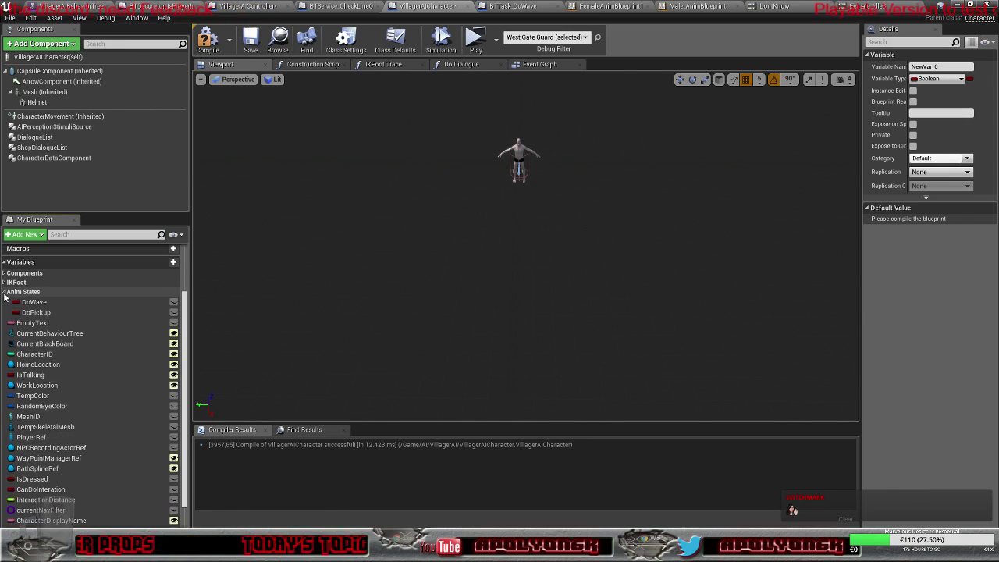
left_click(4, 293)
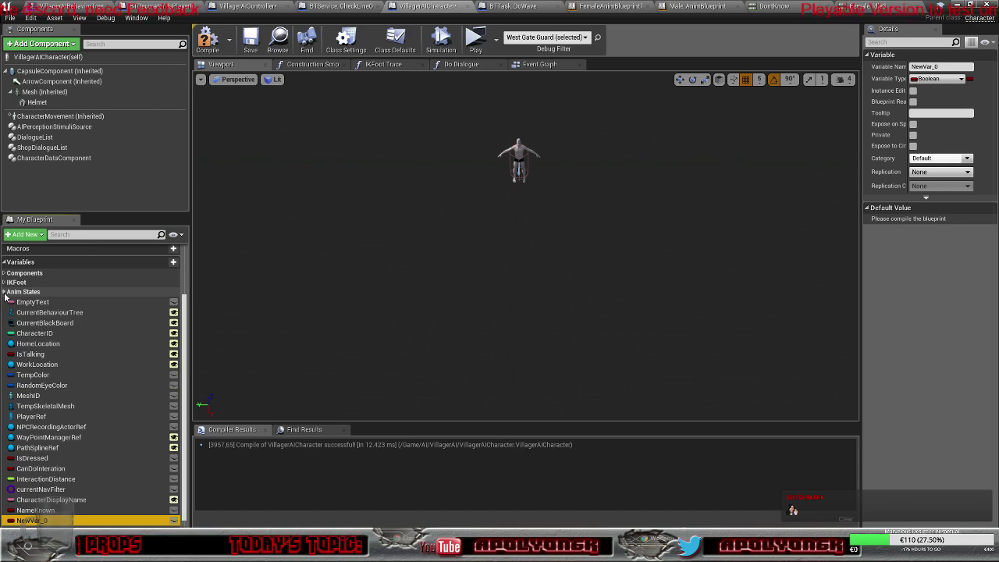
right_click(31, 521)
left_click(61, 514)
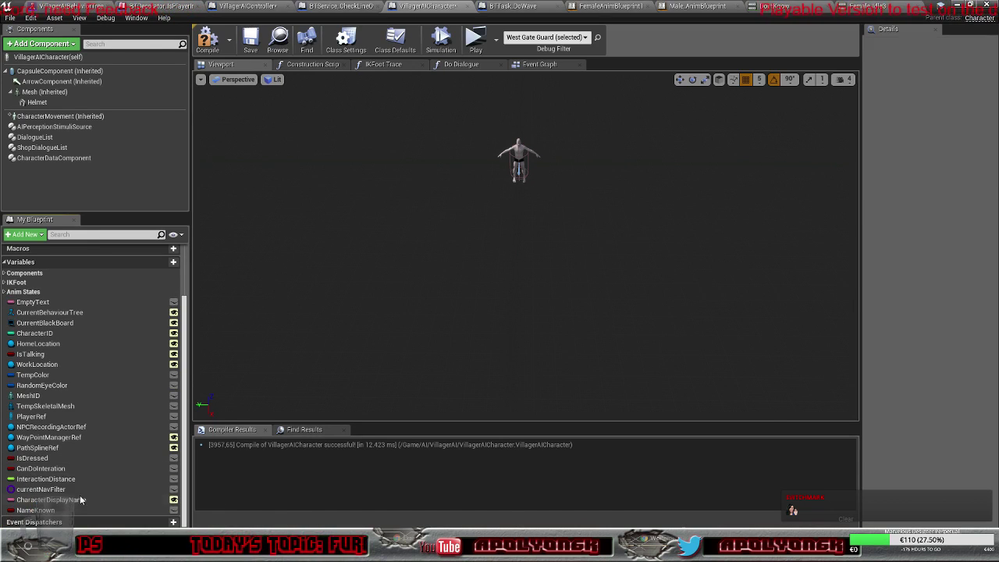
Step: Make the DoWave and DoPickup variables in Anim States instance editable and compile VillagerAICharacter
left_click(4, 292)
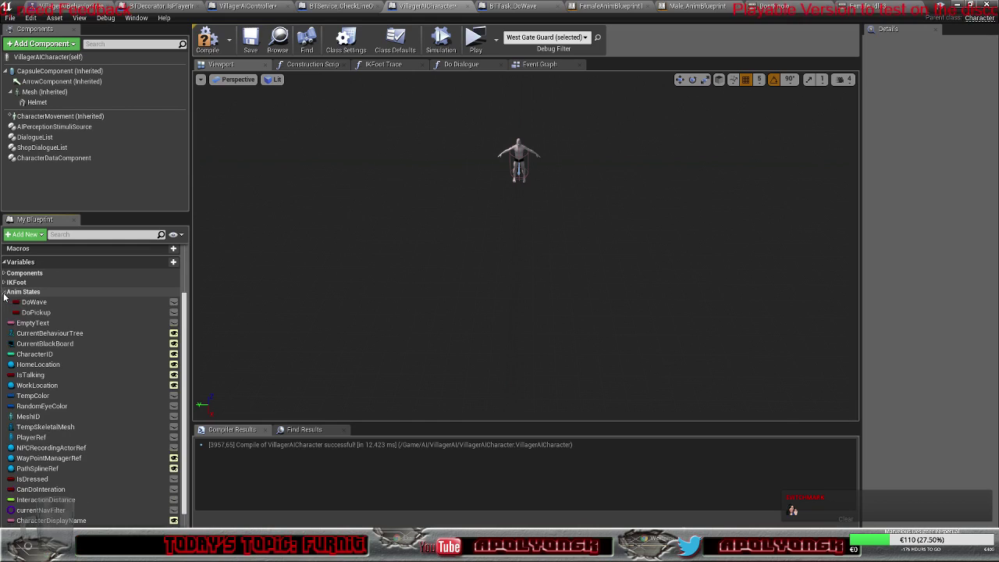
left_click(174, 302)
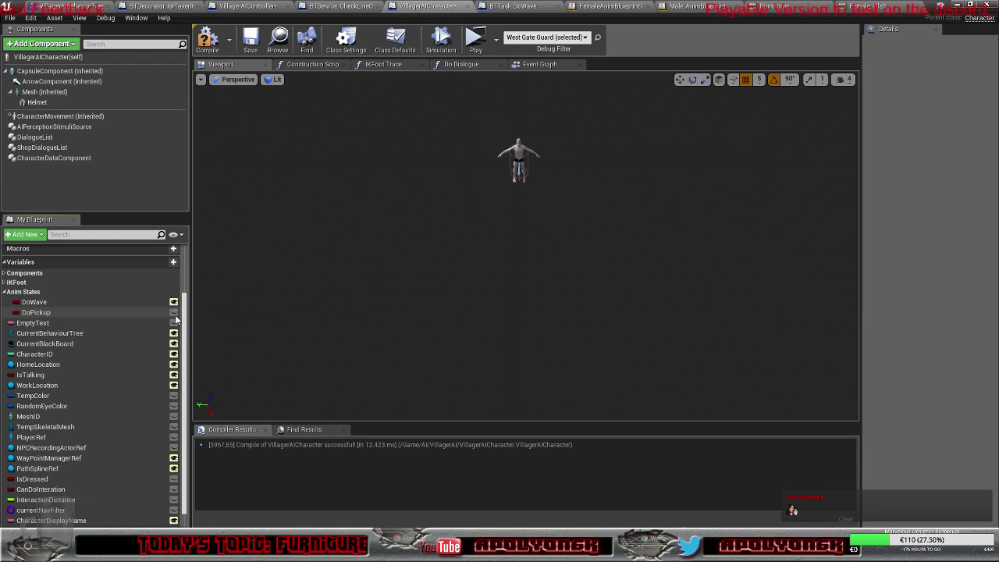
left_click(173, 312)
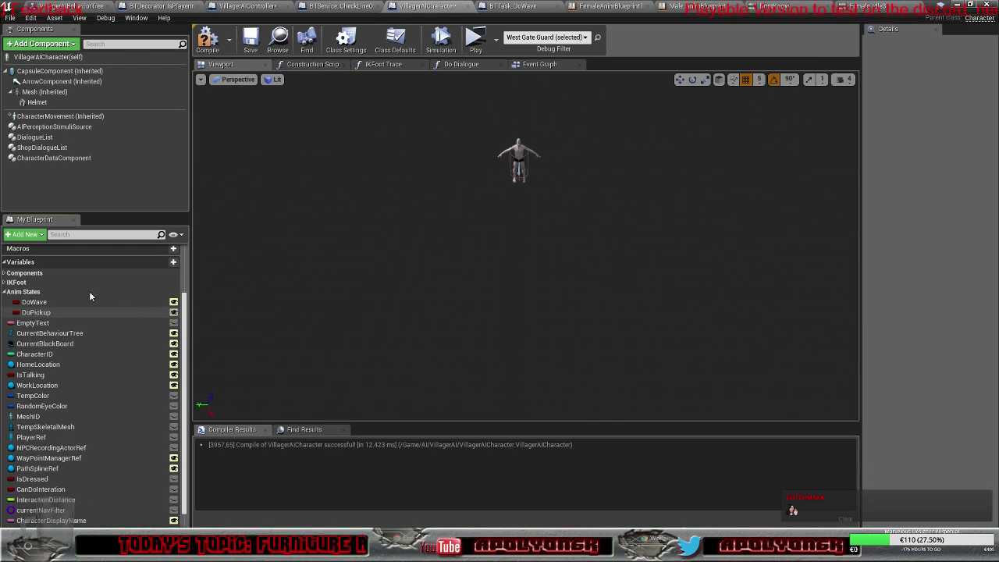
left_click(4, 292)
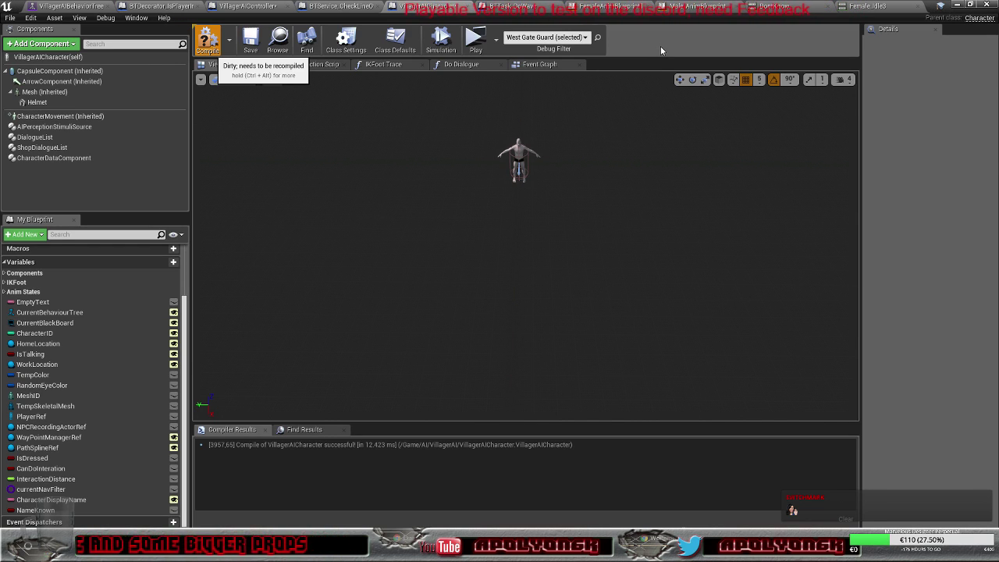
key("F7")
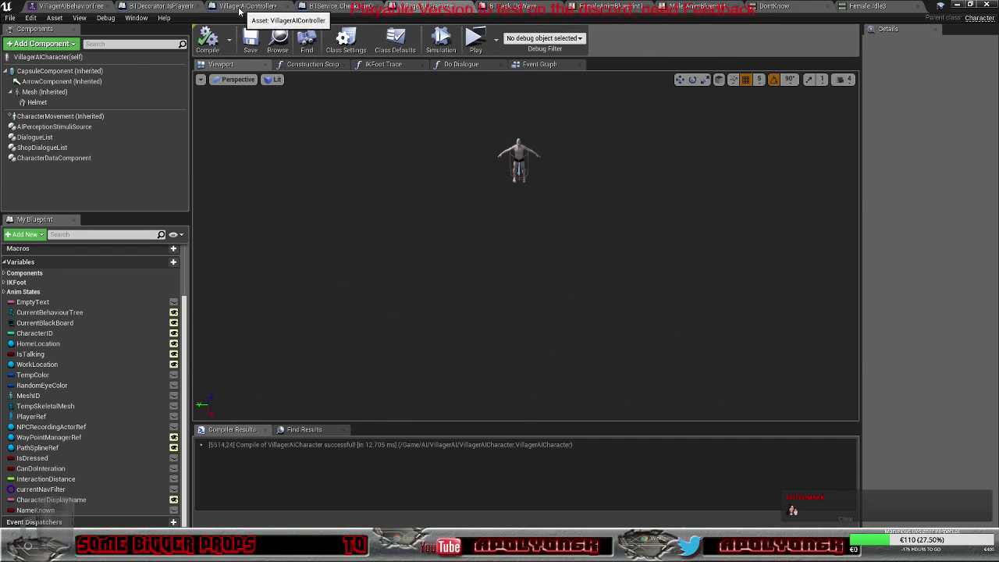
Step: Add a Play Montage node to the event graph of BTTask_DoWave
left_click(82, 10)
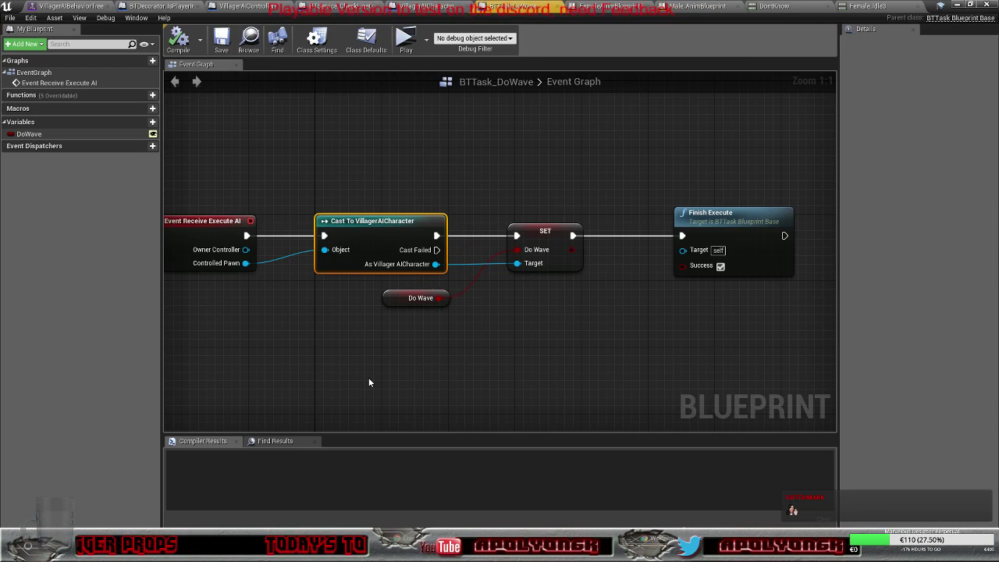
double_click(361, 380)
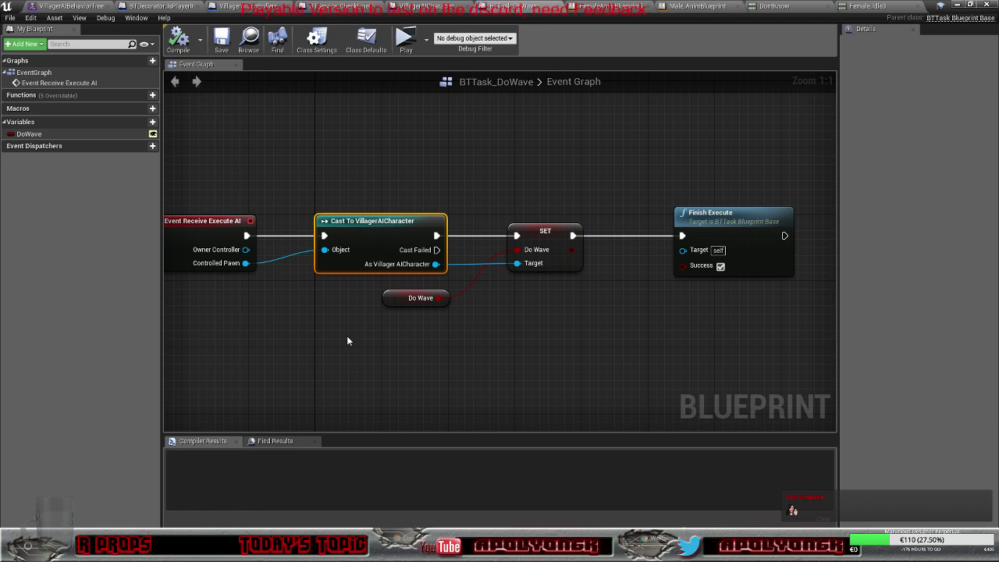
right_click(347, 337)
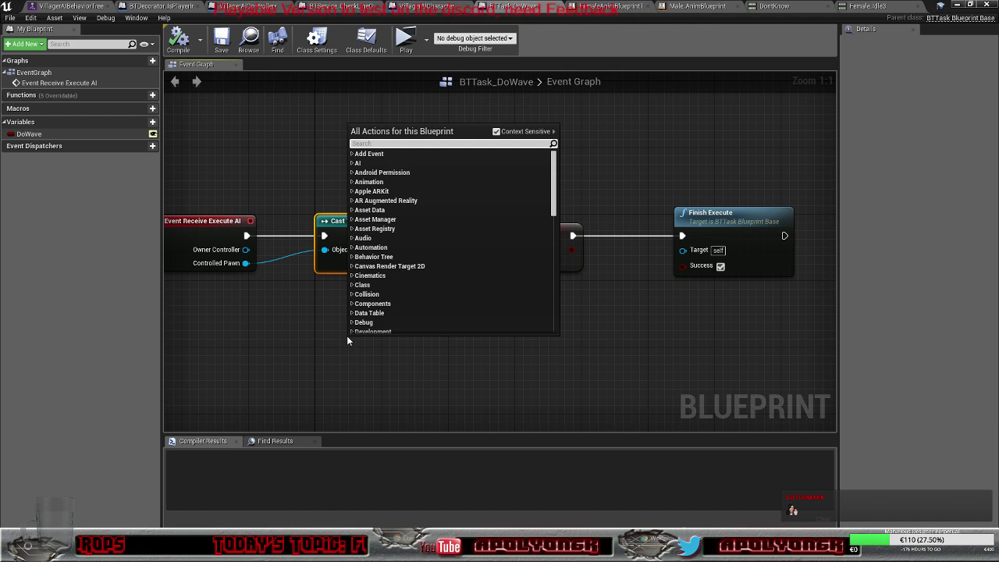
type("playa")
type("n")
key("BackSpace")
key("BackSpace")
type("a")
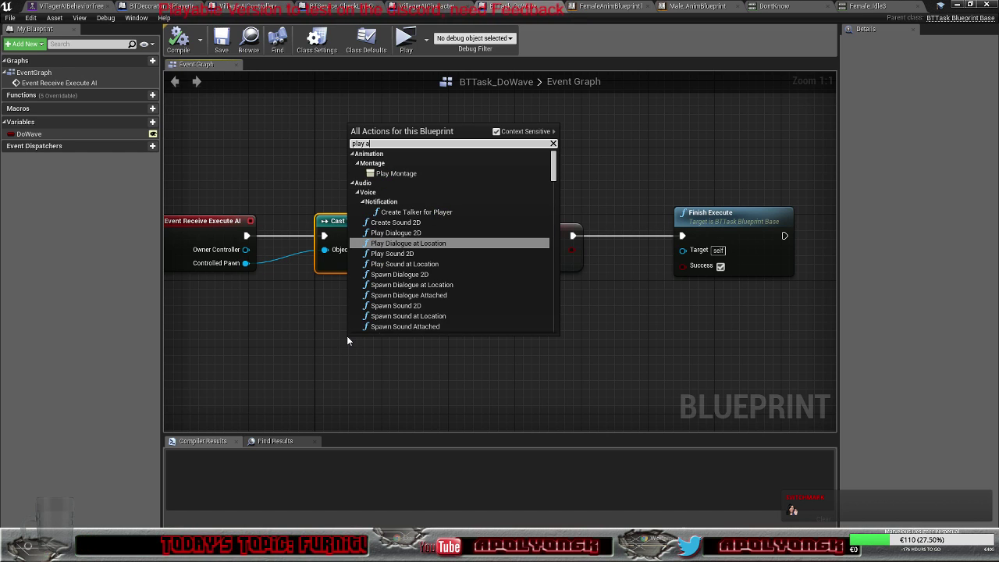
left_click(402, 173)
Step: Check which assets are available for Montage to Play, and delete the Play Montage node
right_click_drag(560, 372, 583, 295)
left_click(424, 320)
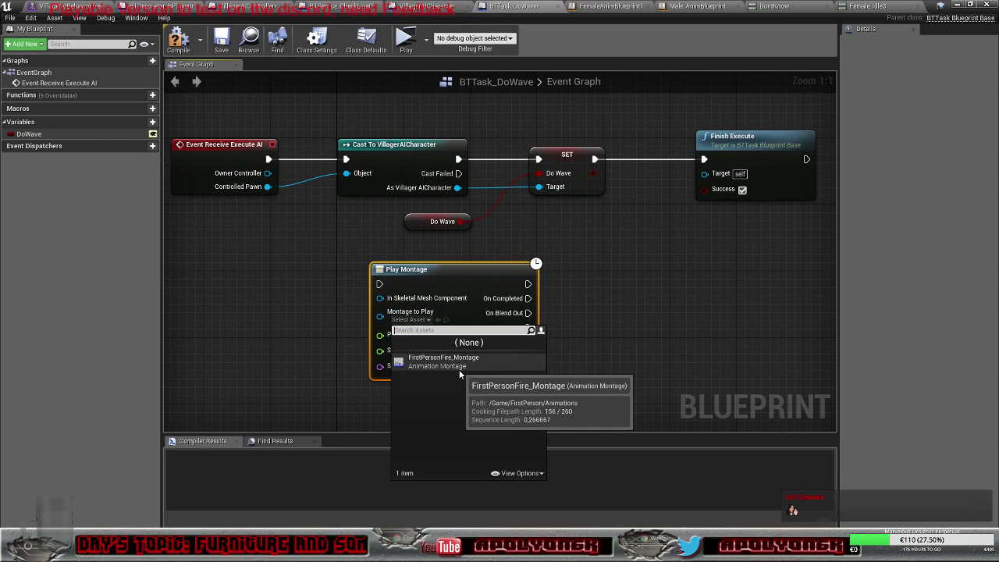
left_click(588, 316)
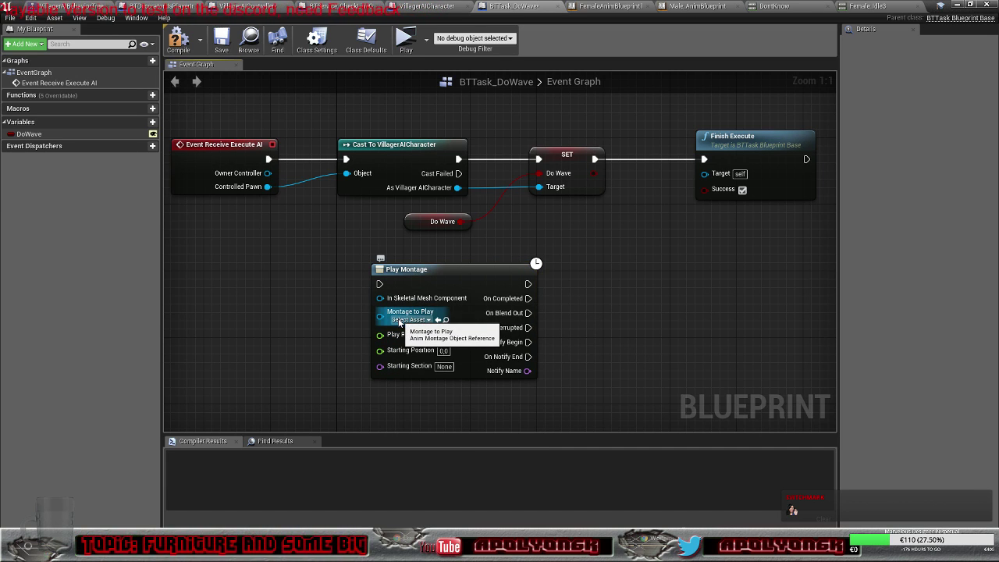
left_click(422, 278)
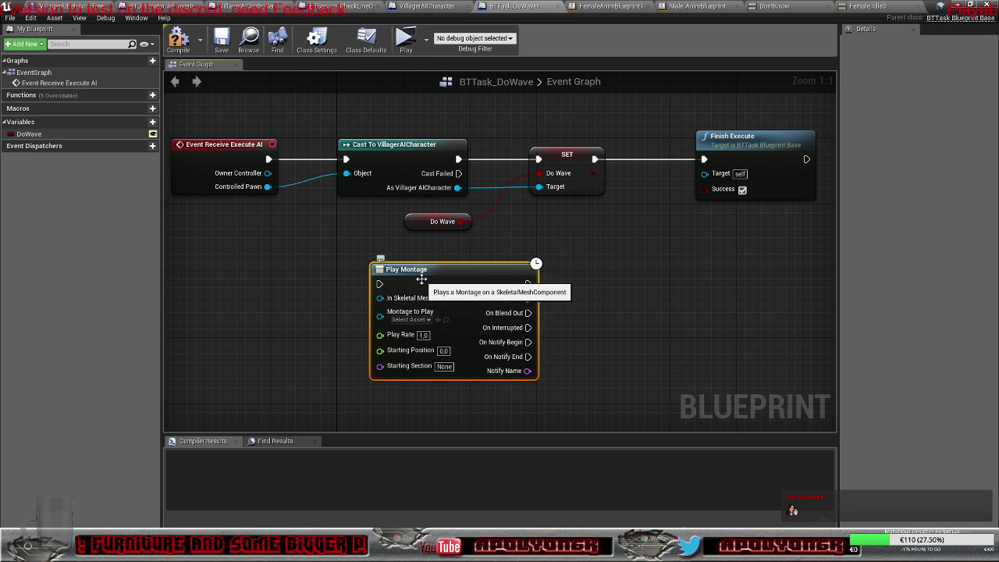
key("Delete")
Step: Search BTTask_DoWave's available actions for animation nodes using "anima", and close the list without adding a node
right_click(383, 268)
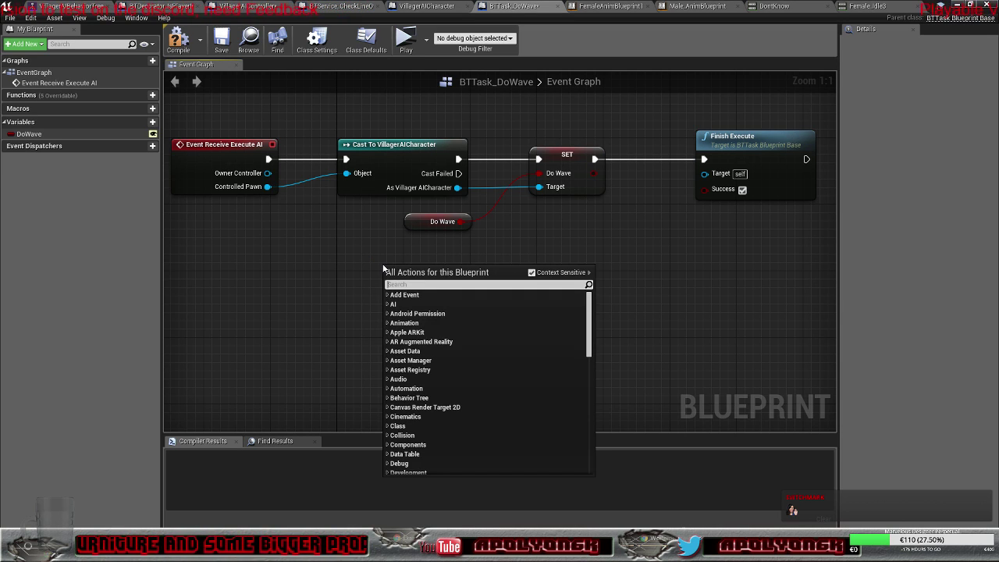
type("ani")
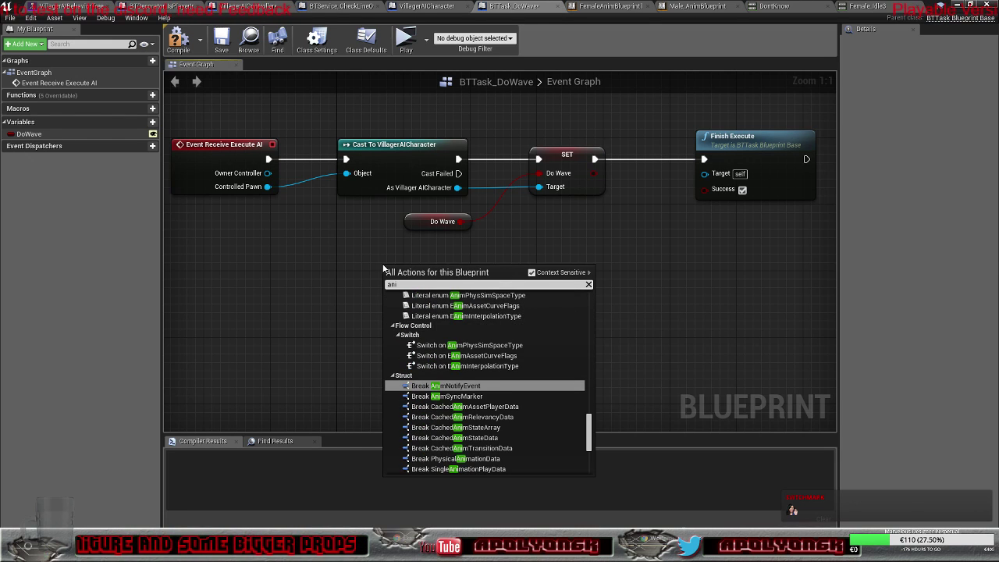
type("ma")
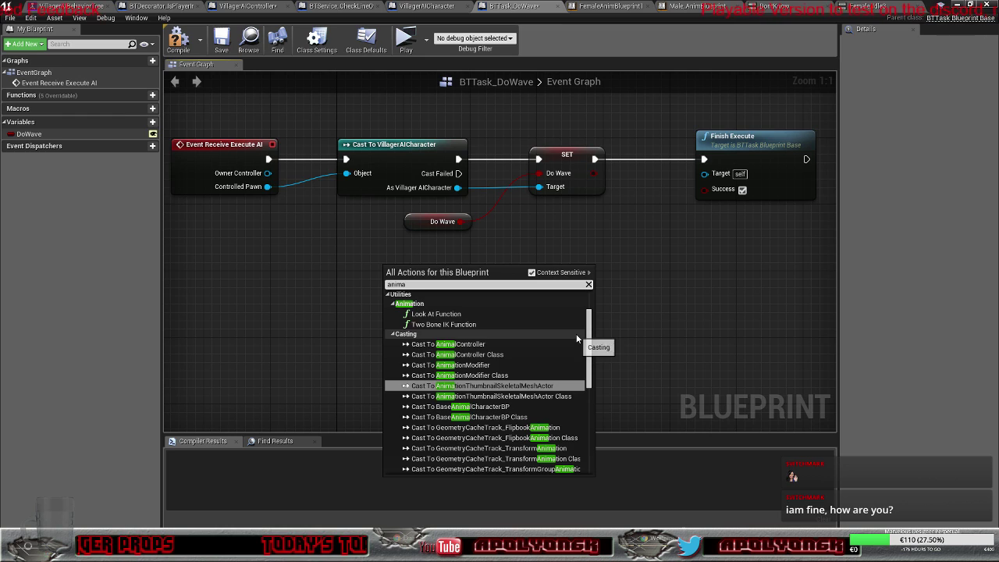
left_click_drag(590, 336, 590, 316)
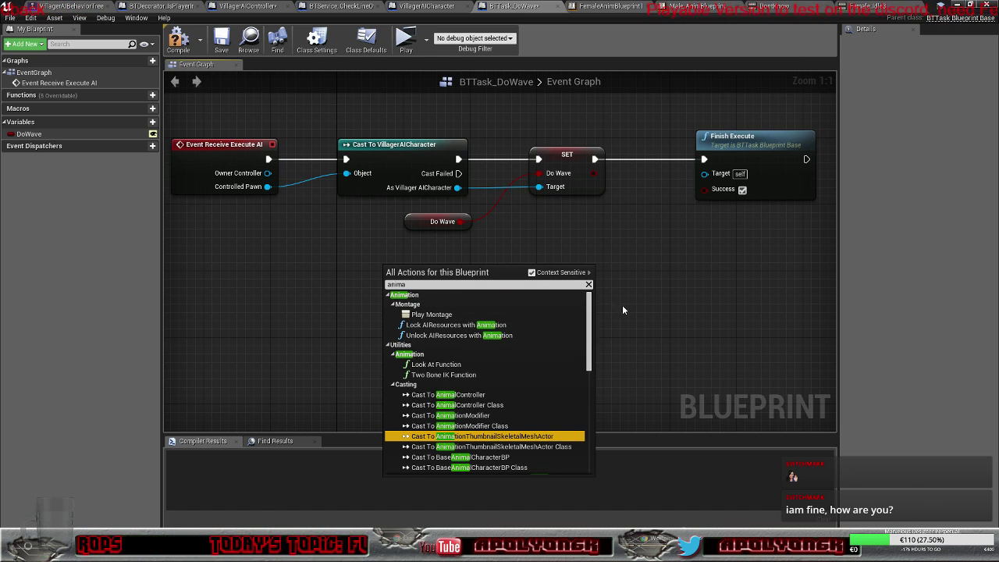
left_click(629, 256)
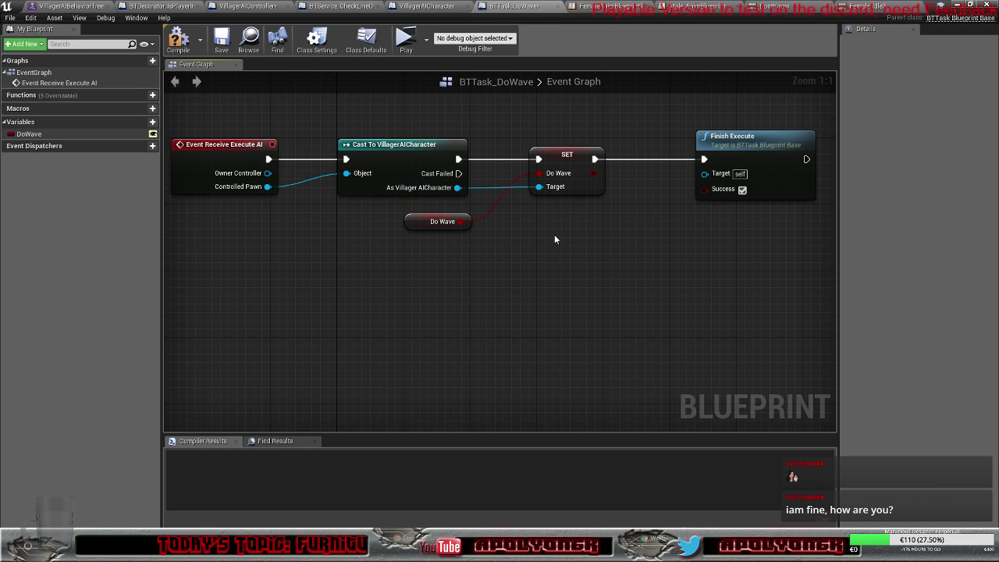
right_click_drag(579, 122, 572, 193)
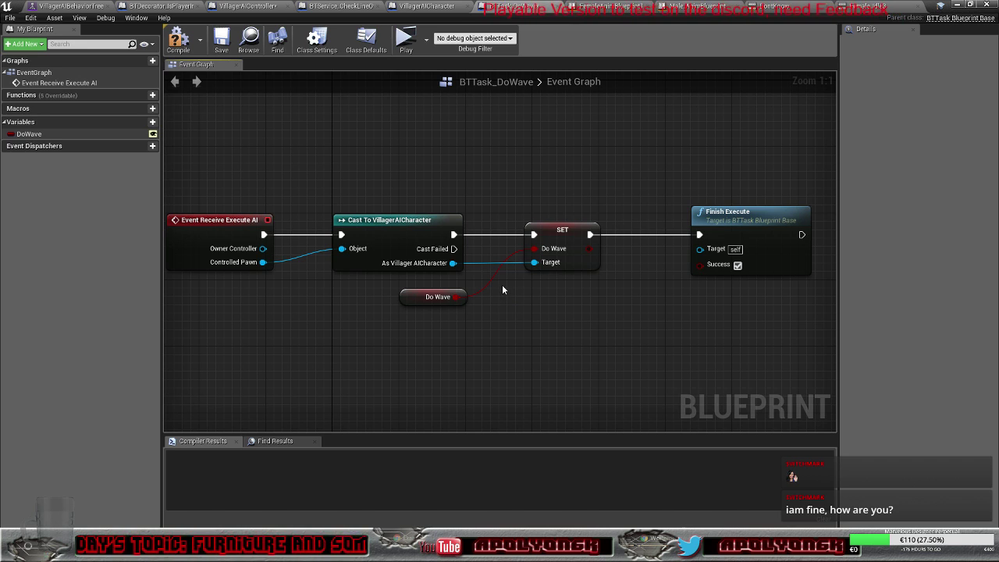
Step: Check the cast and the Do Wave getter in BTTask_DoWave's event graph, and compile the task
left_click(386, 232)
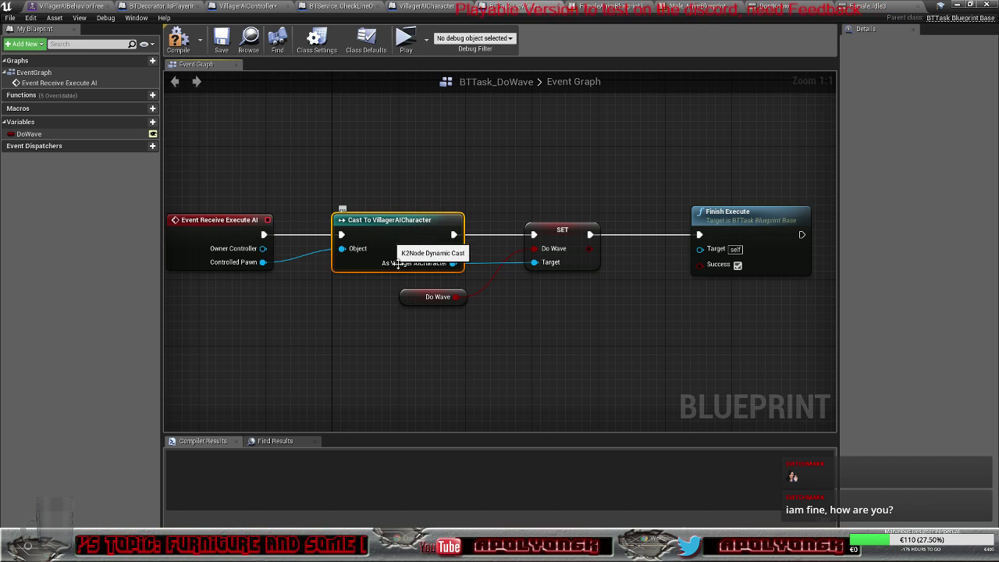
left_click(410, 301)
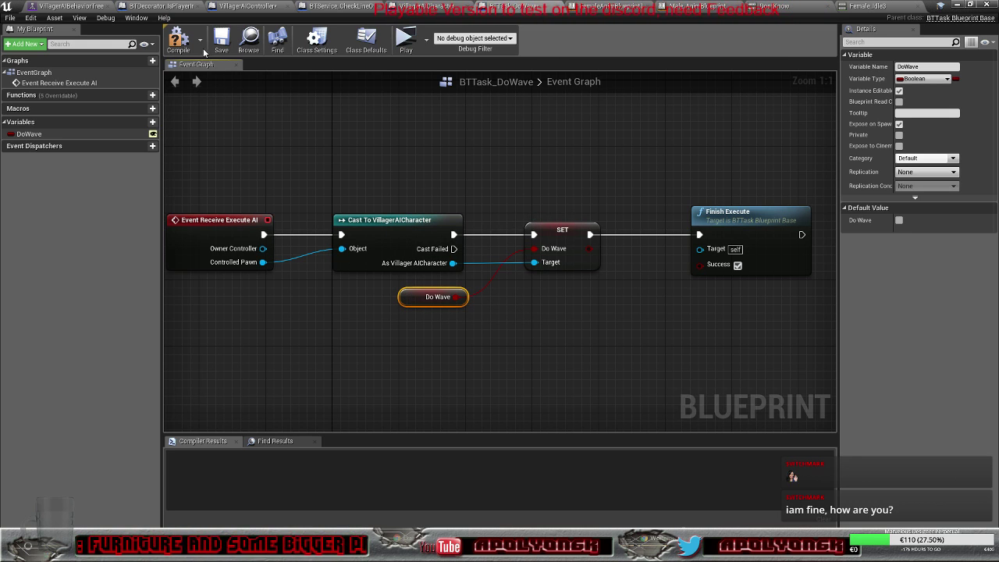
left_click(175, 35)
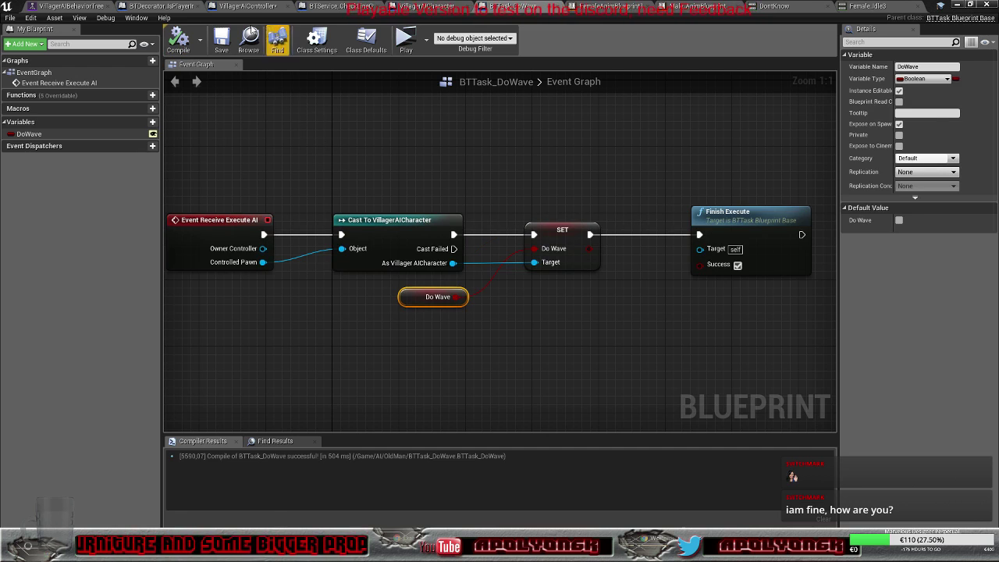
Step: In FemaleAnimBlueprint1's event graph, add a Get Do Wave node fed by the reroute node of the VillagerAICharacter cast
left_click(622, 9)
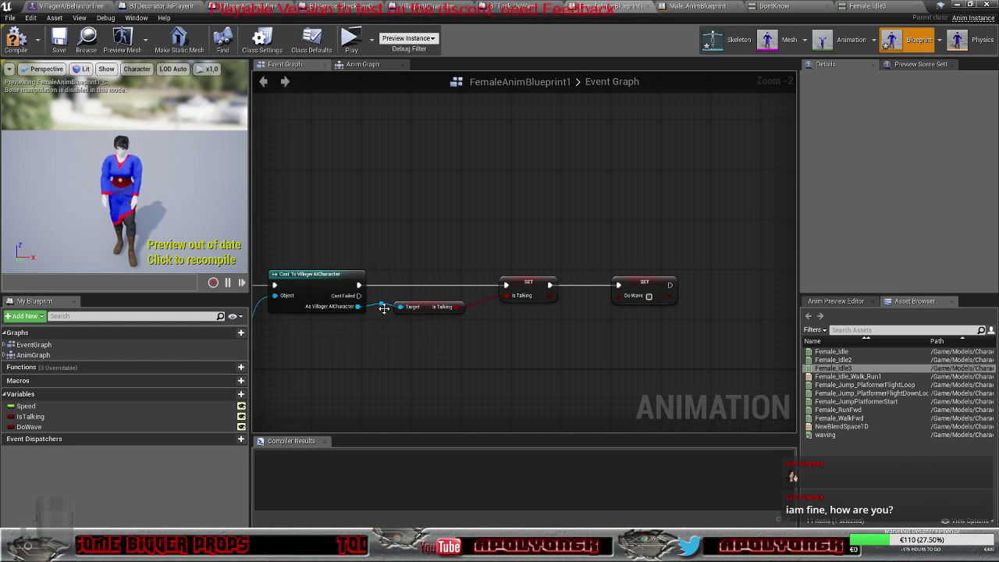
left_click_drag(381, 299, 549, 331)
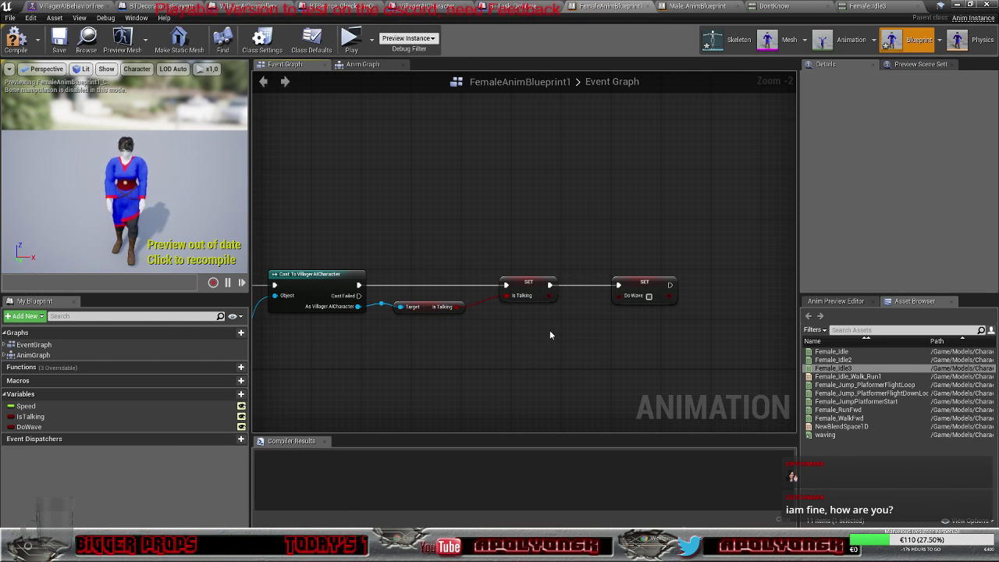
left_click_drag(381, 304, 516, 346)
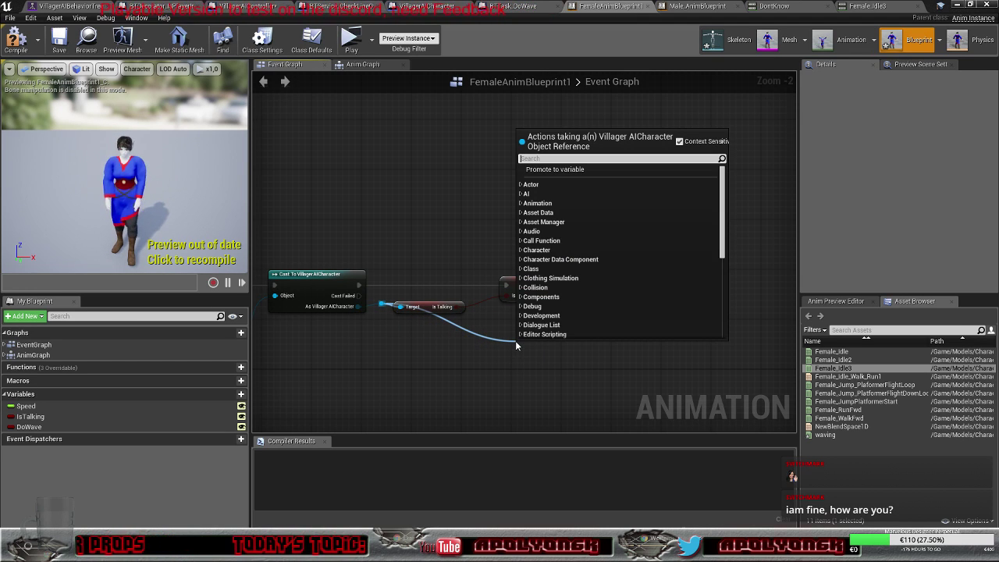
type("do")
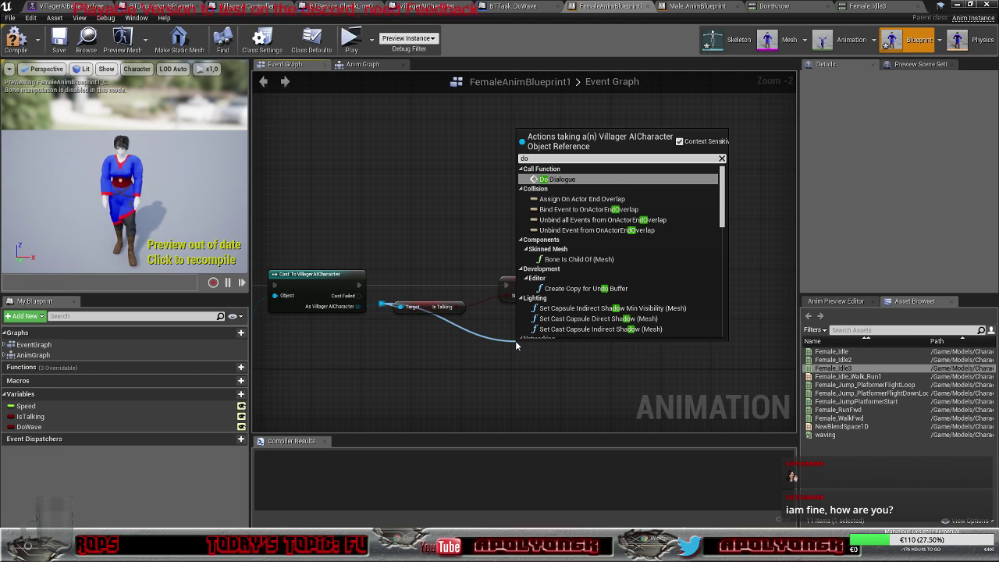
type("wa")
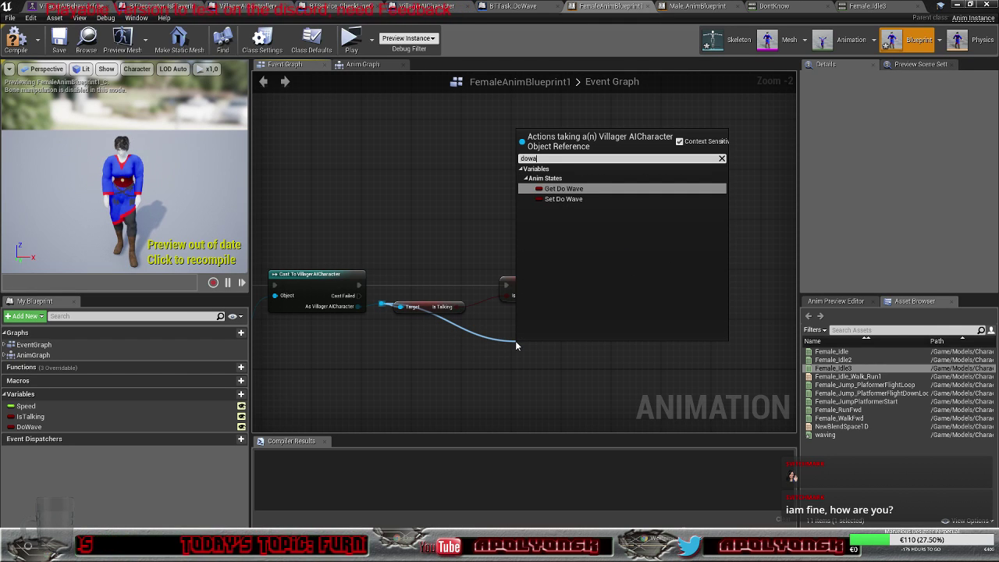
left_click(564, 189)
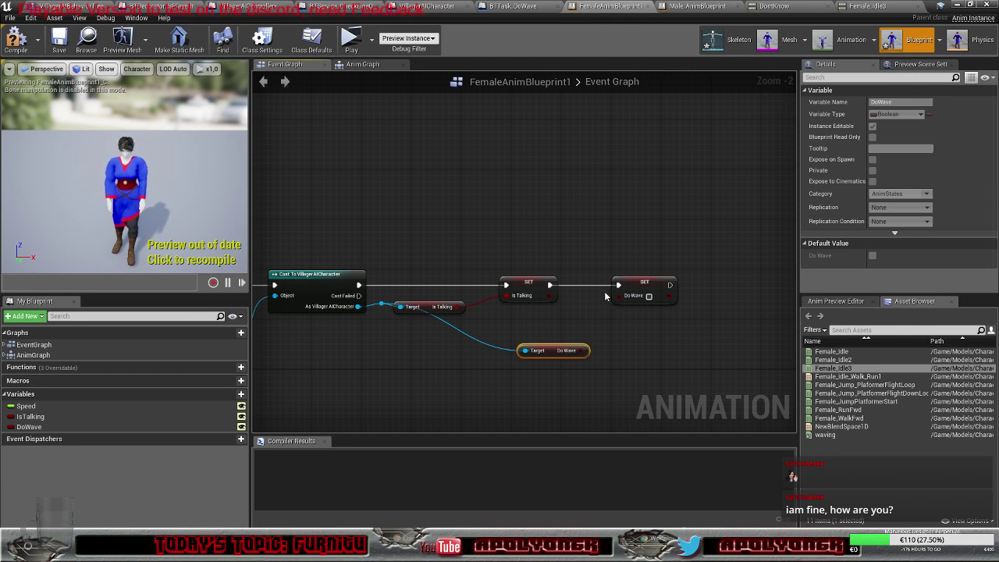
Step: Wire the Do Wave getter into the SET Do Wave node, and tidy the getter and its reroute beside the Is Talking getter
left_click_drag(588, 351, 622, 299)
left_click_drag(552, 351, 424, 332)
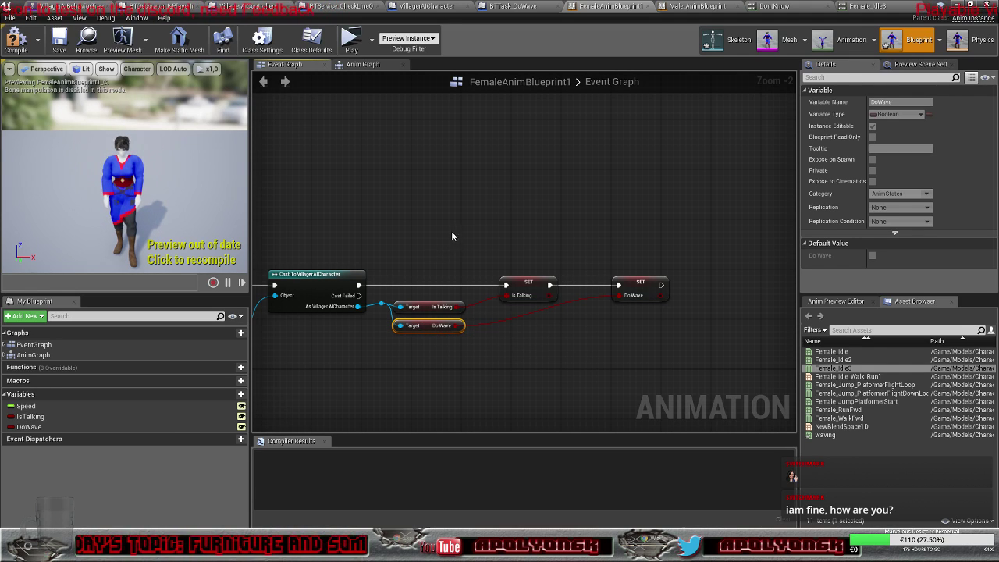
double_click(376, 316)
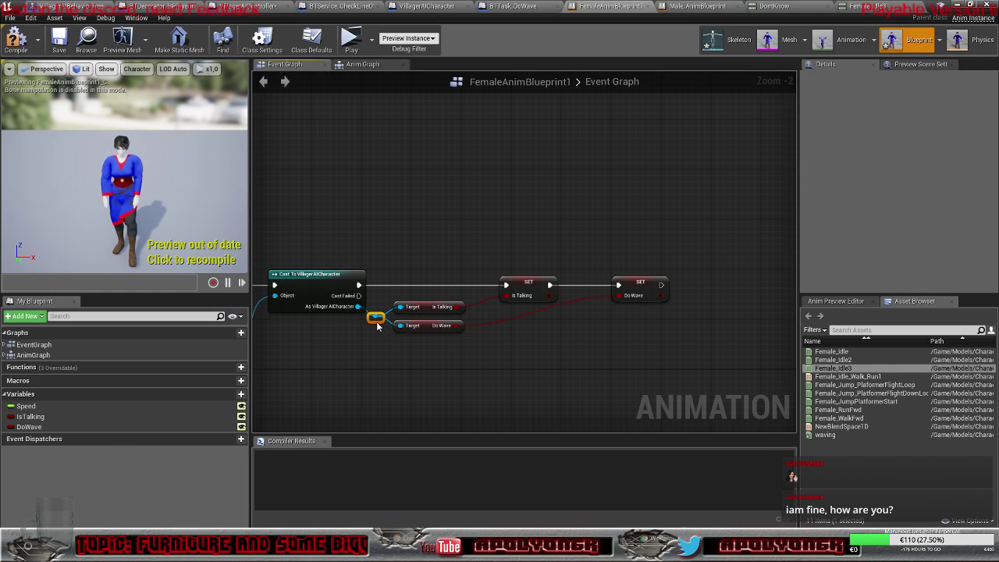
right_click_drag(547, 216, 511, 224)
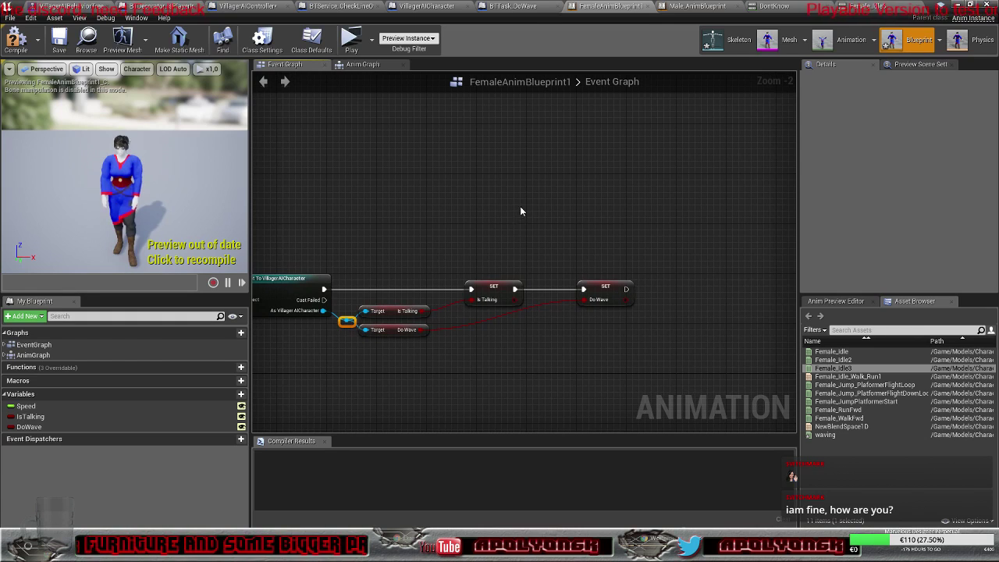
Step: In the PlayerMovement state machine of the Anim Graph, add a state named Wave with a transition from Idle_Walk_Run
left_click(367, 66)
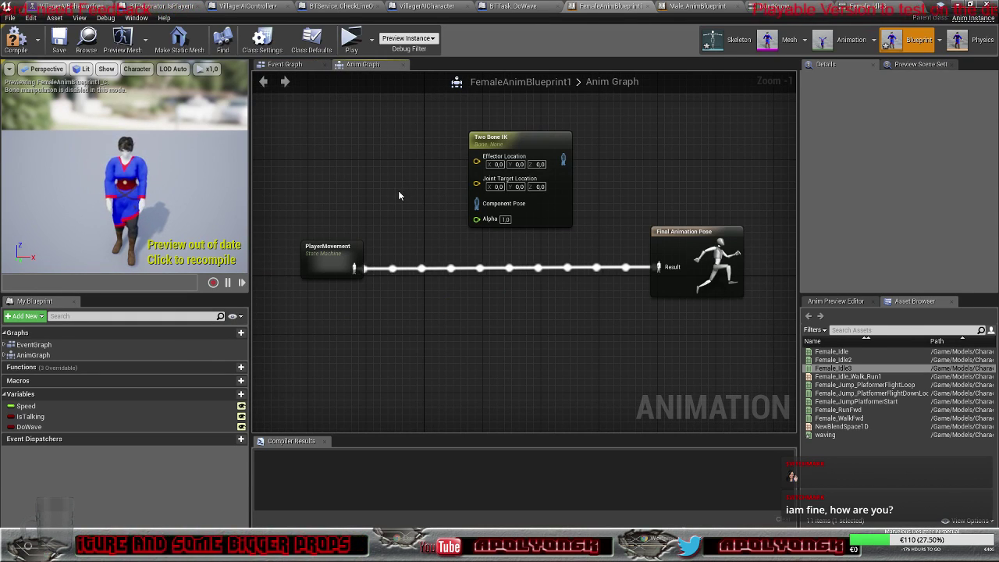
double_click(324, 265)
right_click_drag(494, 290, 386, 339)
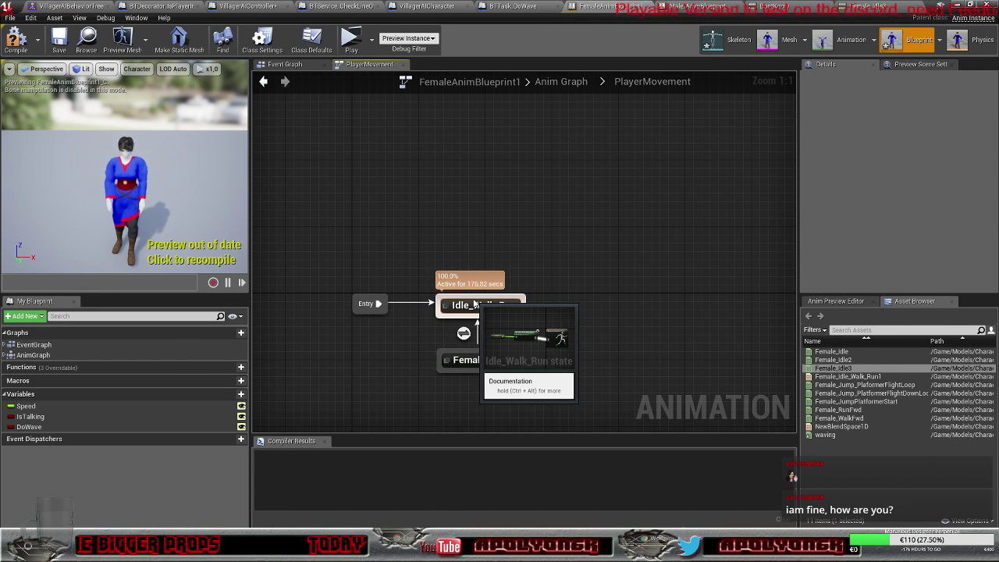
left_click_drag(474, 303, 473, 254)
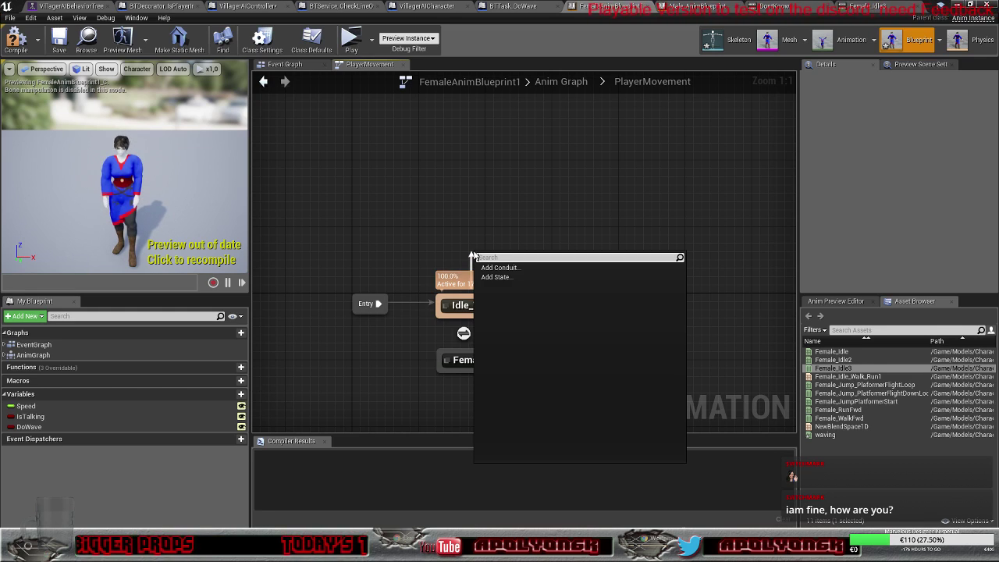
left_click(507, 278)
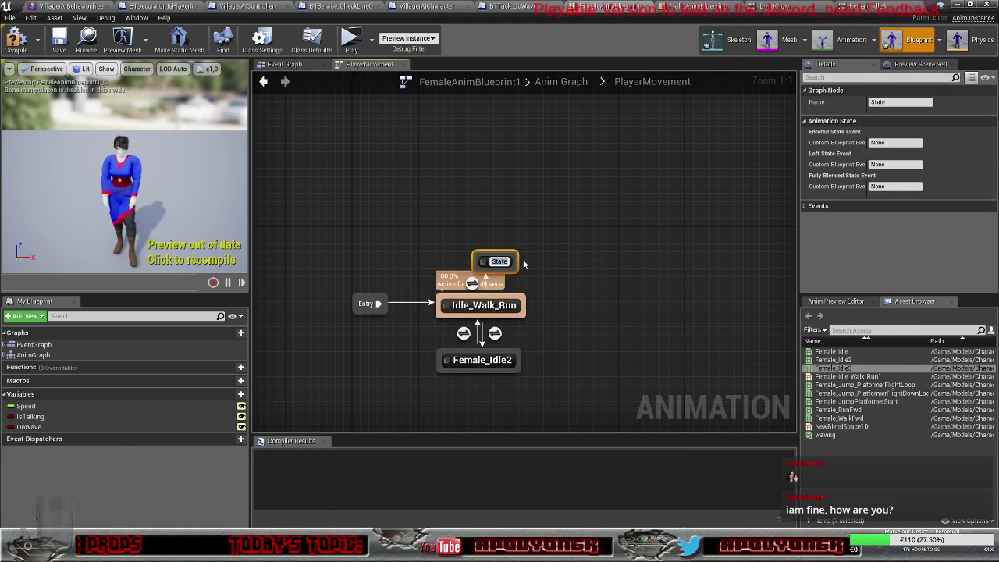
type("Wave")
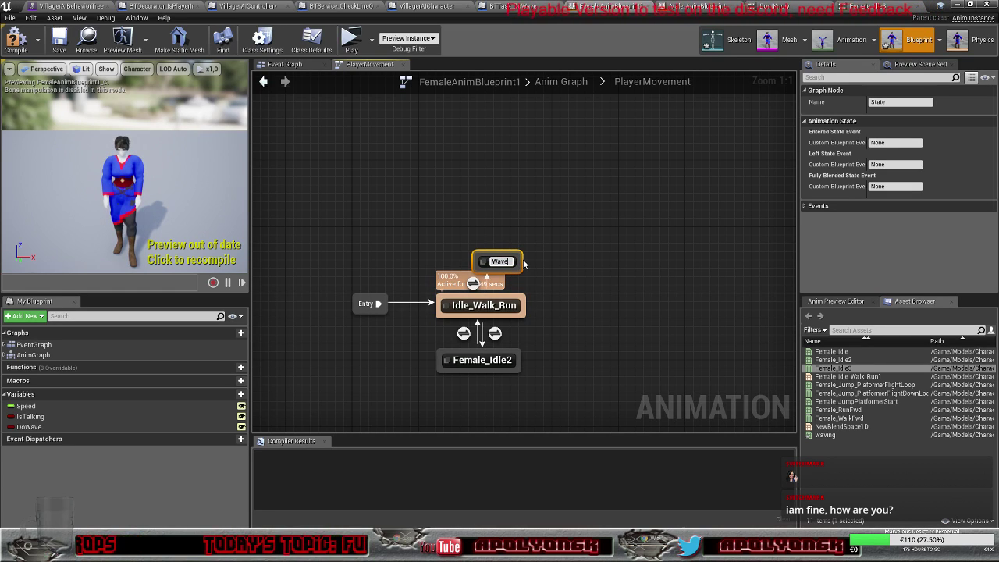
key("Return")
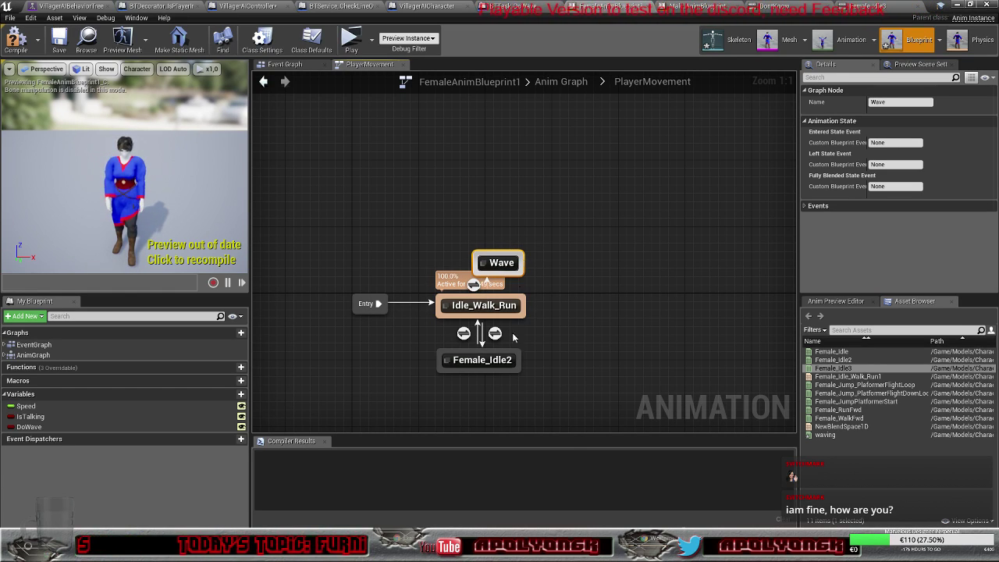
Step: Rename the Female_Idle2 state as Talk and move the Wave state clear above Idle_Walk_Run
left_click(481, 360)
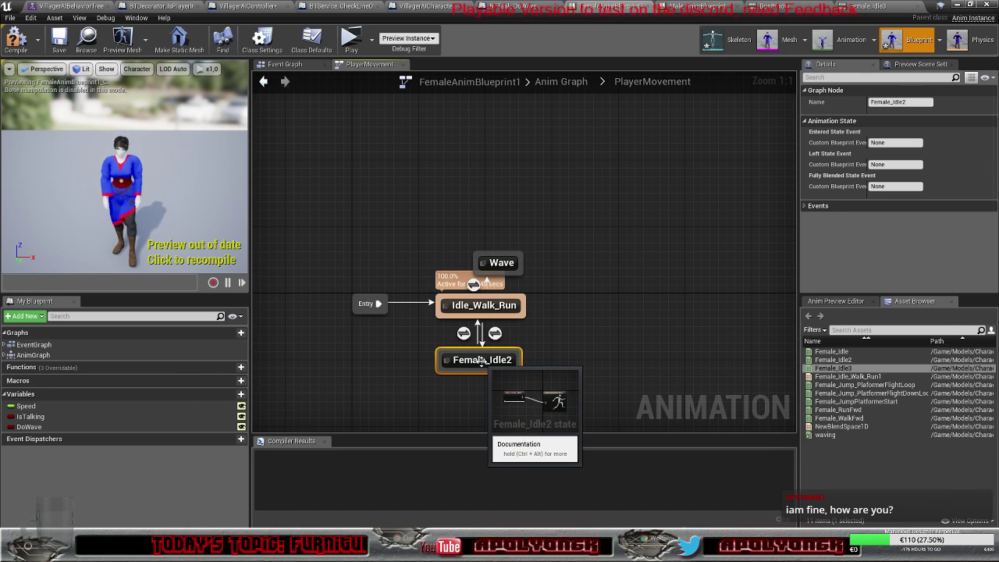
left_click(481, 361)
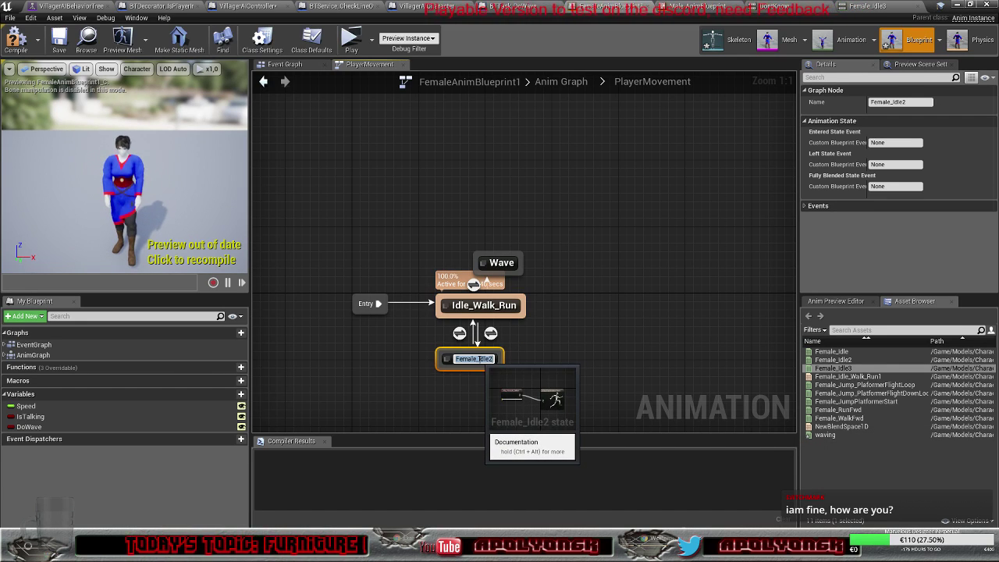
type("Talk")
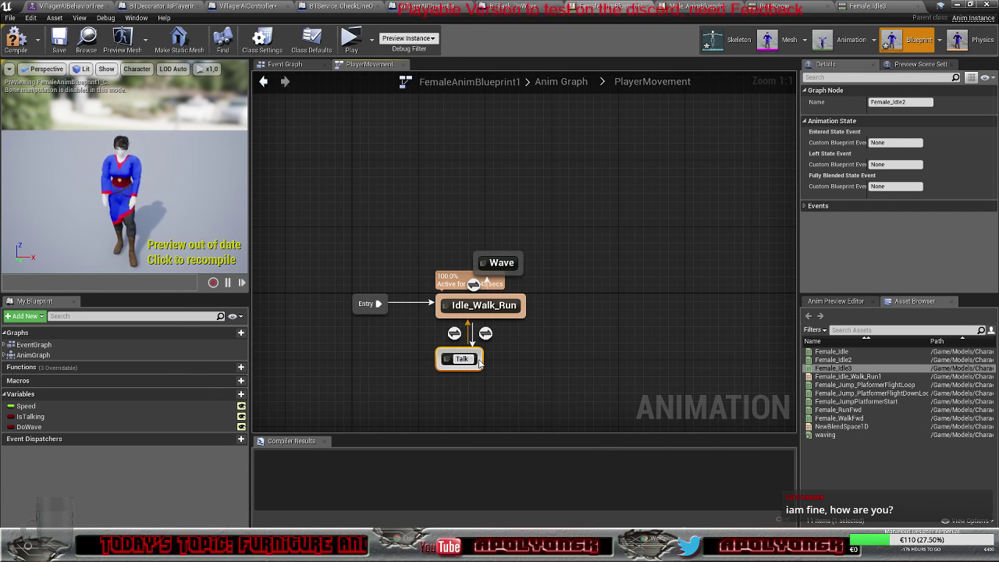
key("Return")
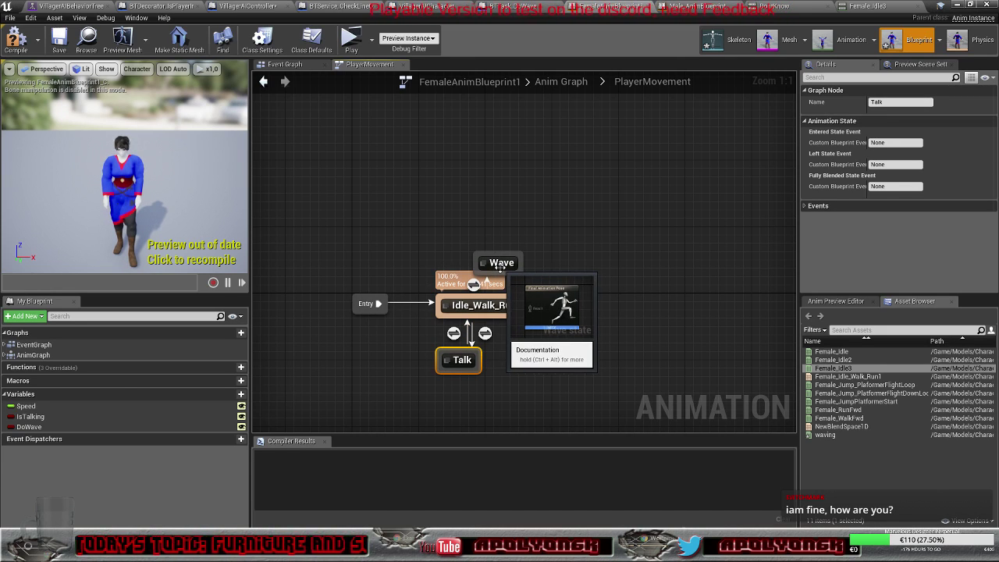
left_click_drag(494, 264, 465, 232)
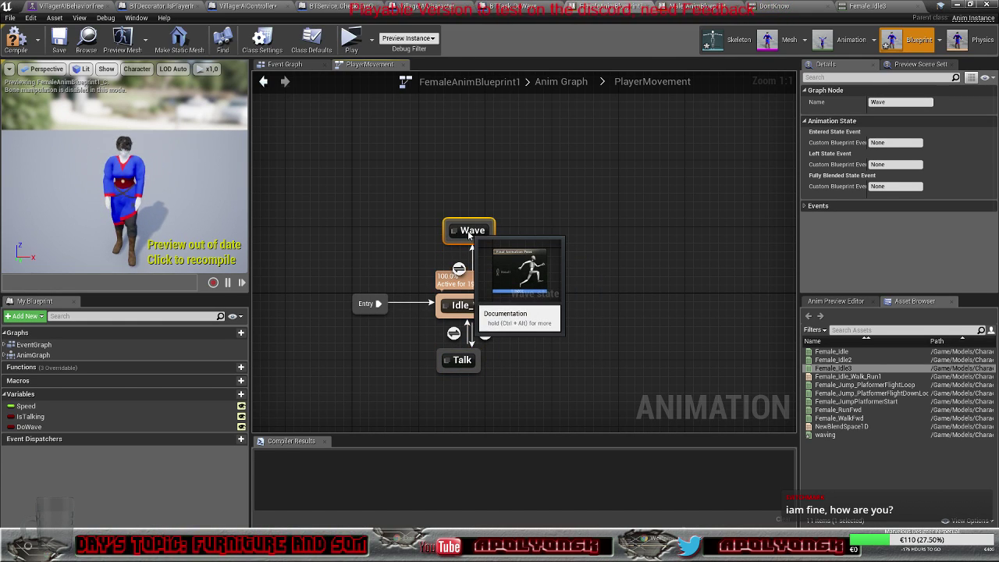
Step: Try to bring the DoWave variable into the Idle_Walk_Run to Wave transition rule
left_click(461, 269)
double_click(461, 269)
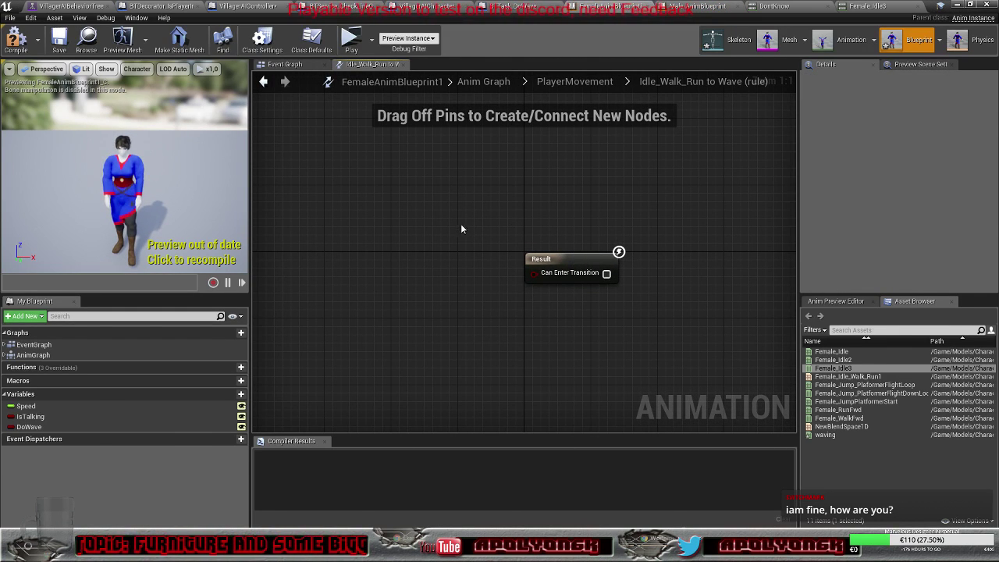
left_click_drag(53, 427, 244, 376)
left_click_drag(256, 373, 512, 294)
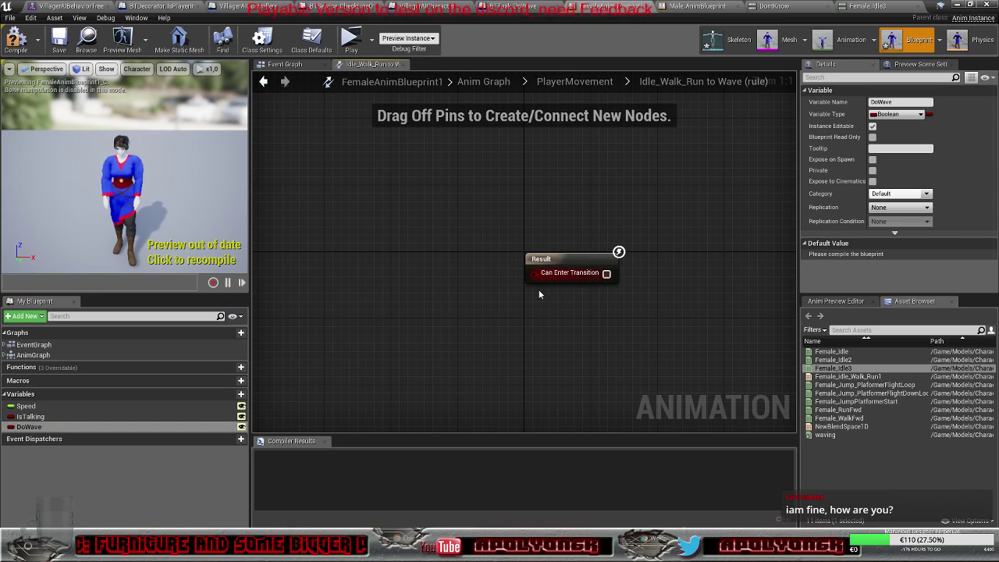
left_click(32, 416)
left_click(60, 427)
left_click(481, 300)
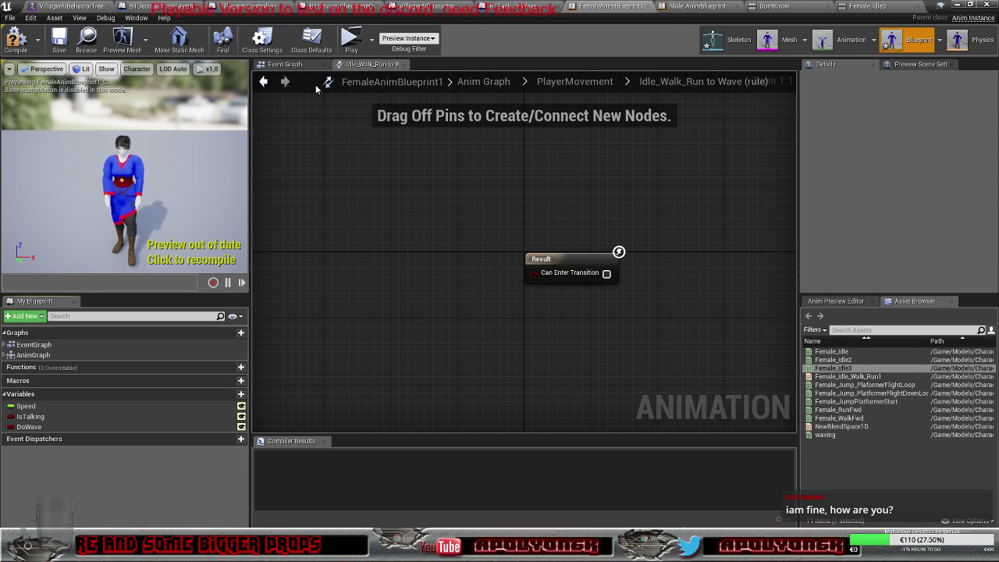
Step: Examine how the Idle_Walk_Run to Talk transition rule is built, and return to the PlayerMovement state machine
left_click(263, 82)
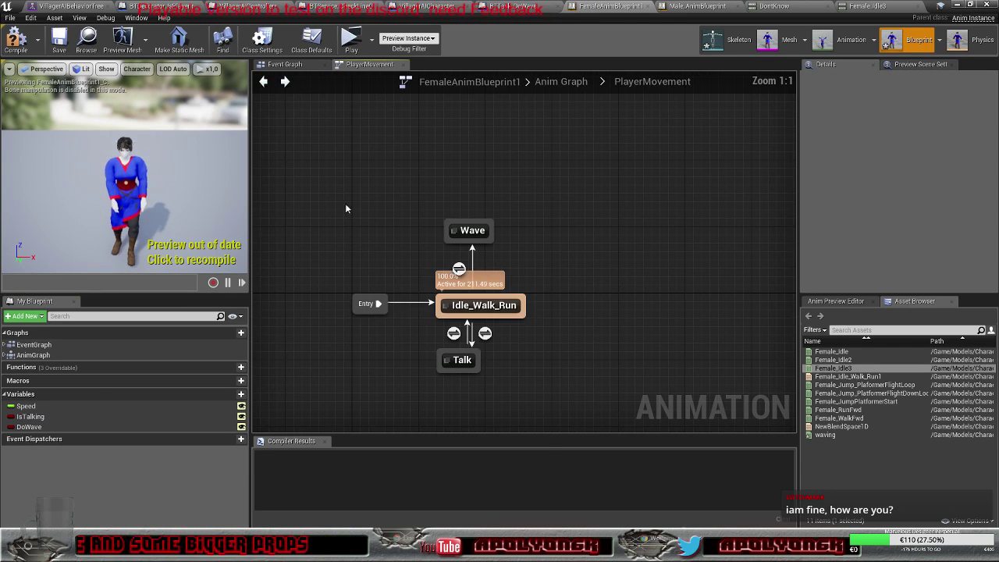
double_click(486, 334)
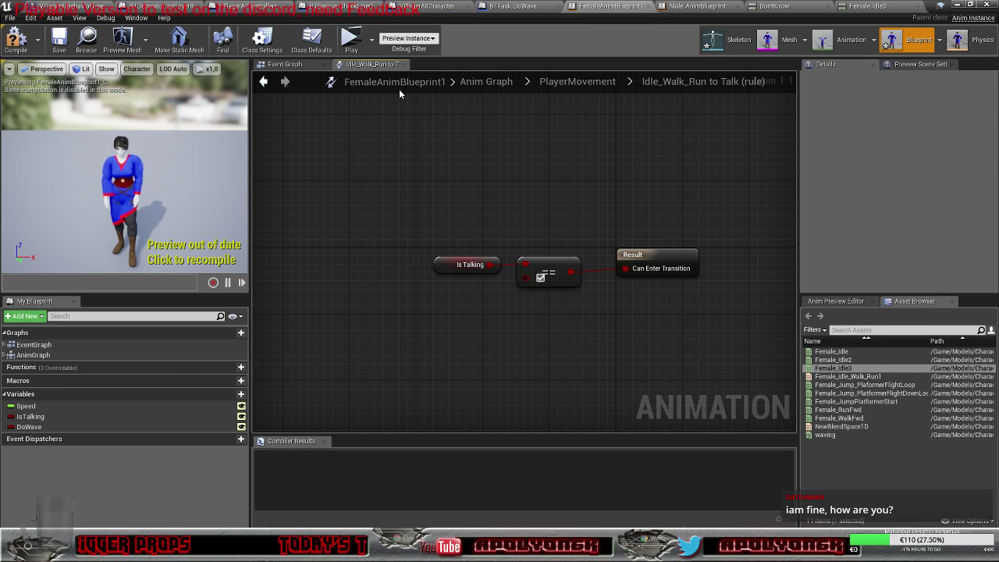
left_click(265, 81)
Step: Add a Get Do Wave node to the Idle_Walk_Run to Wave transition rule
double_click(458, 268)
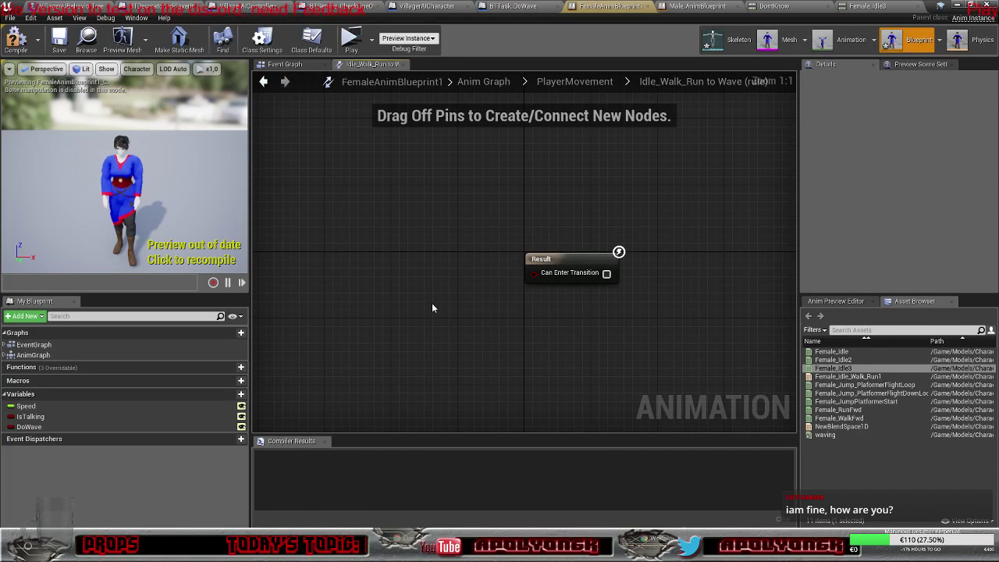
left_click_drag(31, 427, 383, 329)
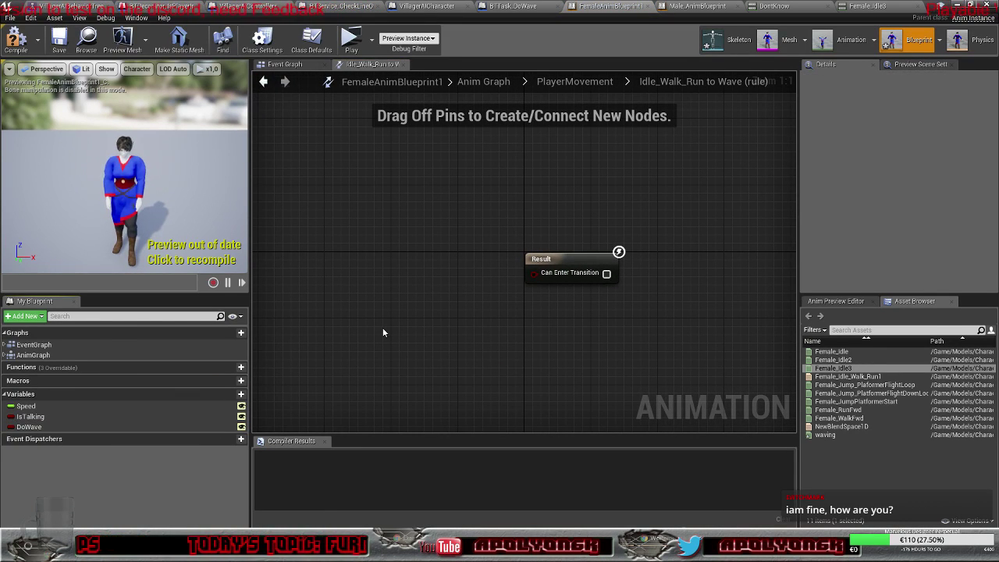
left_click(32, 428)
right_click(331, 306)
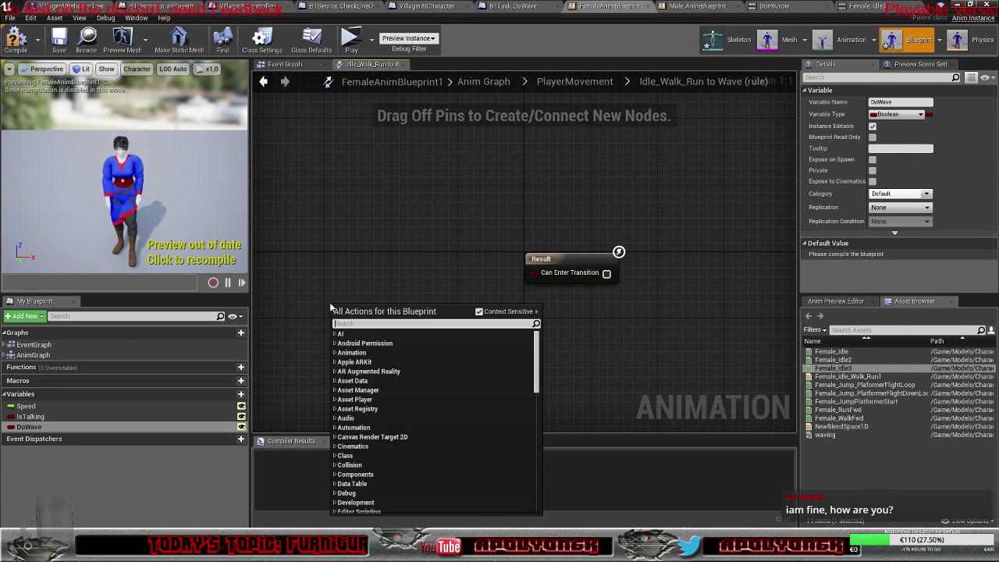
type("dowa")
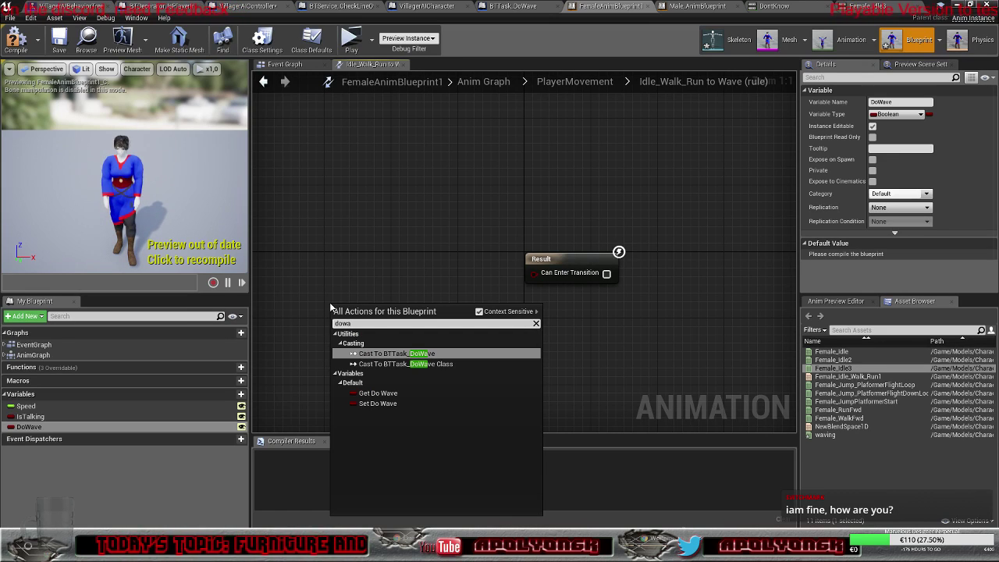
left_click(377, 392)
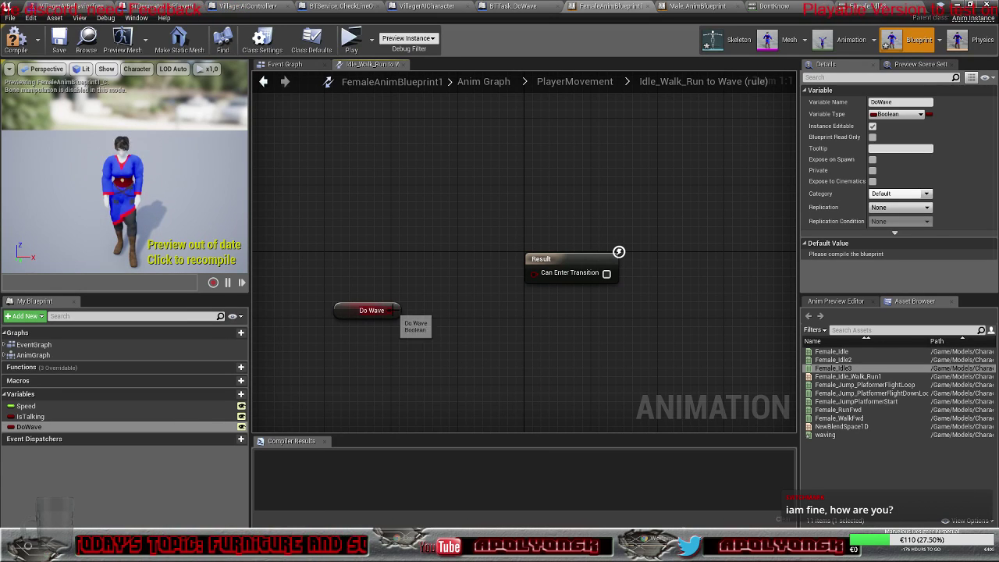